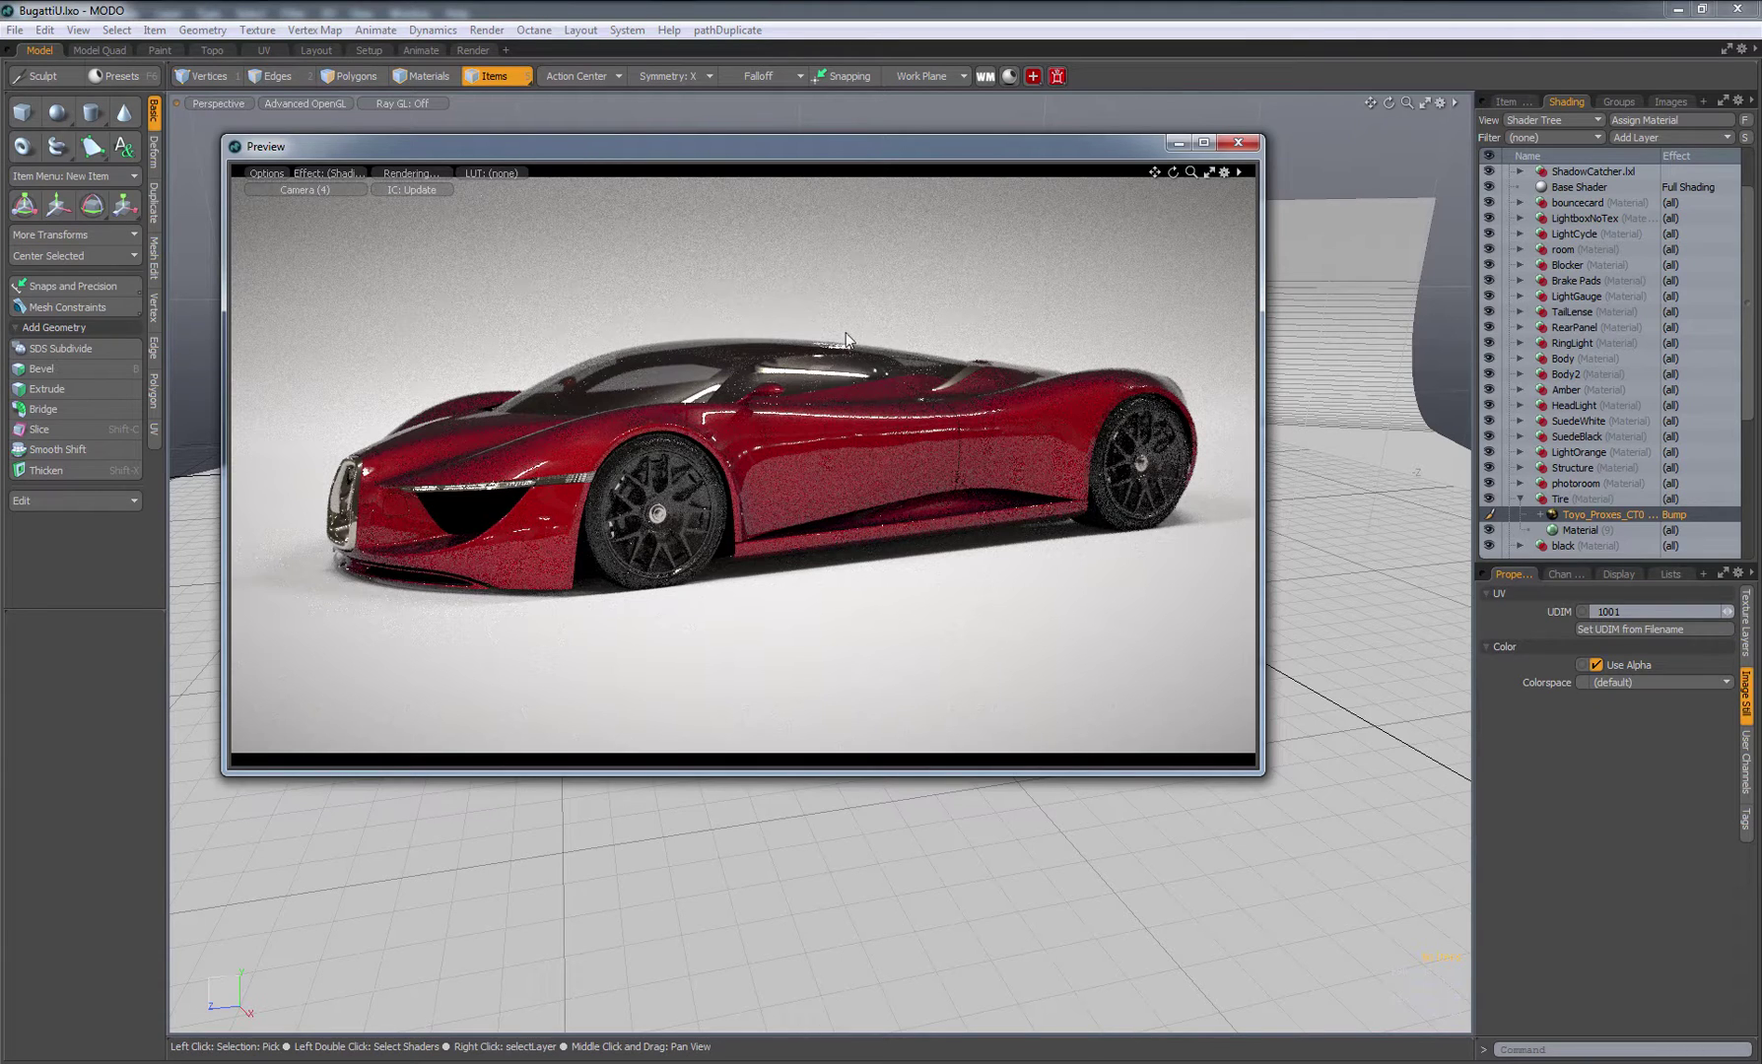
- Reposition the render preview window, close it and open it again
drag(872, 156, 968, 221)
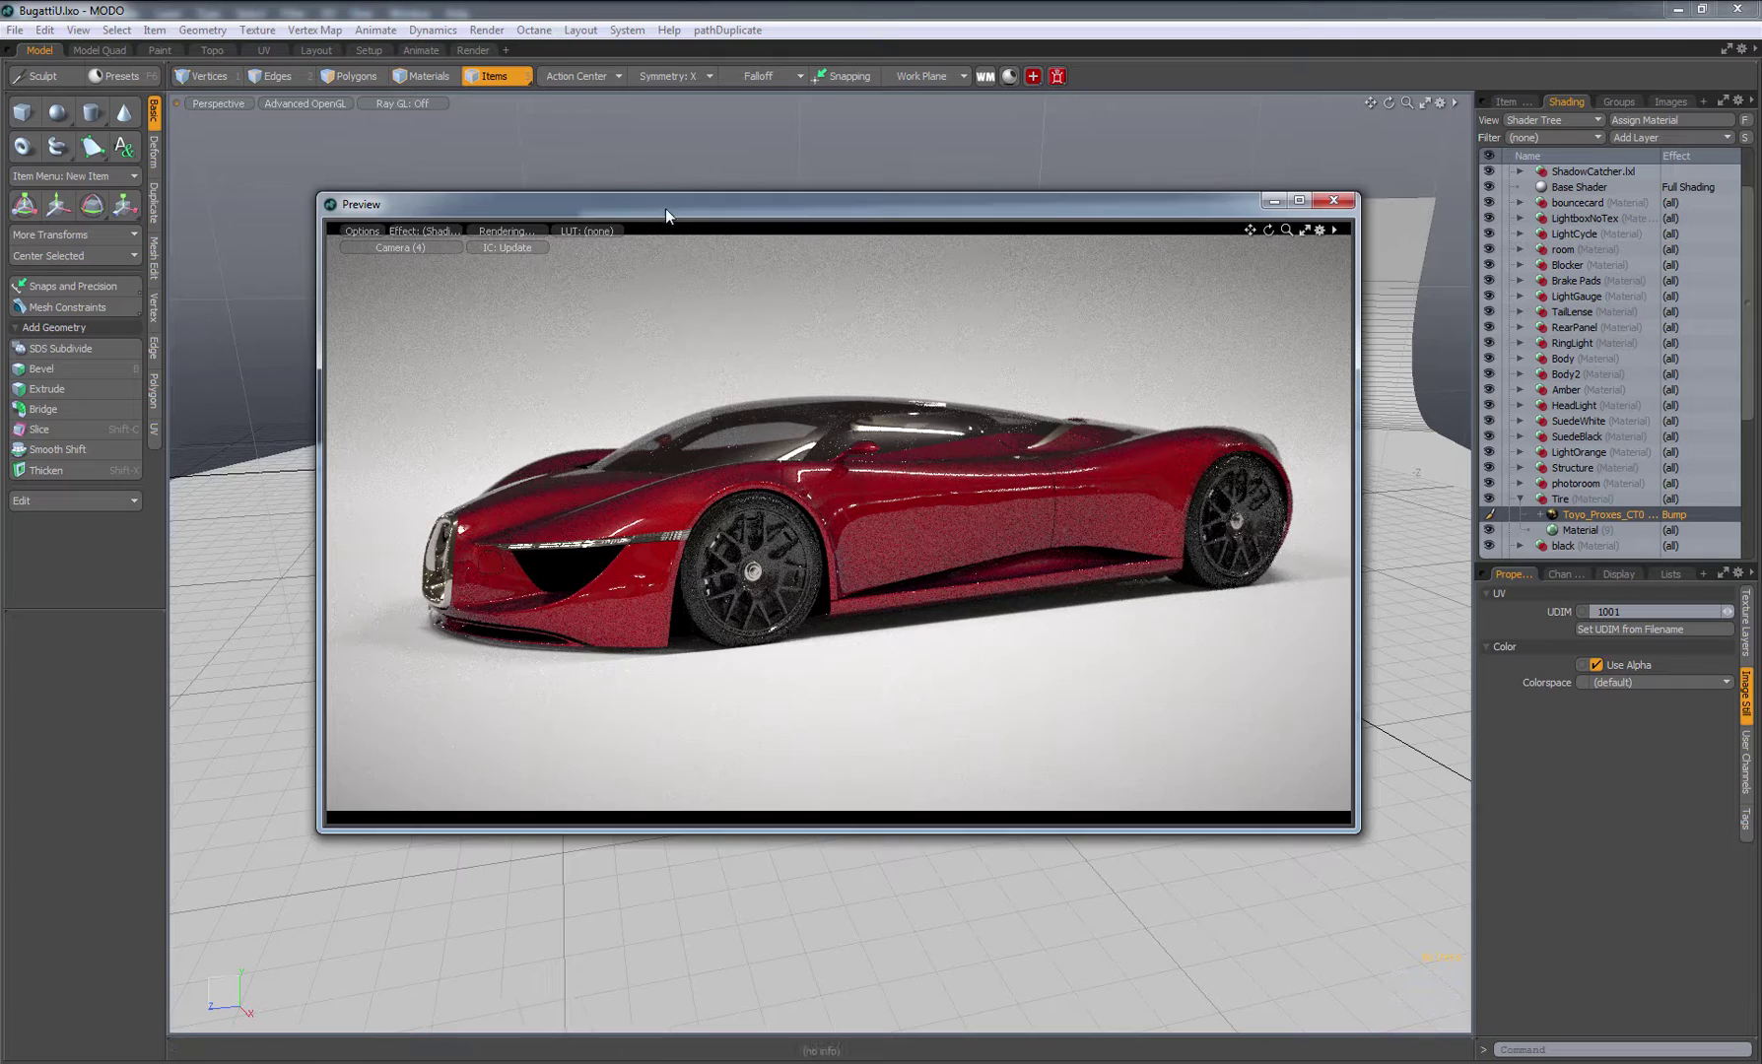
drag(665, 208, 702, 234)
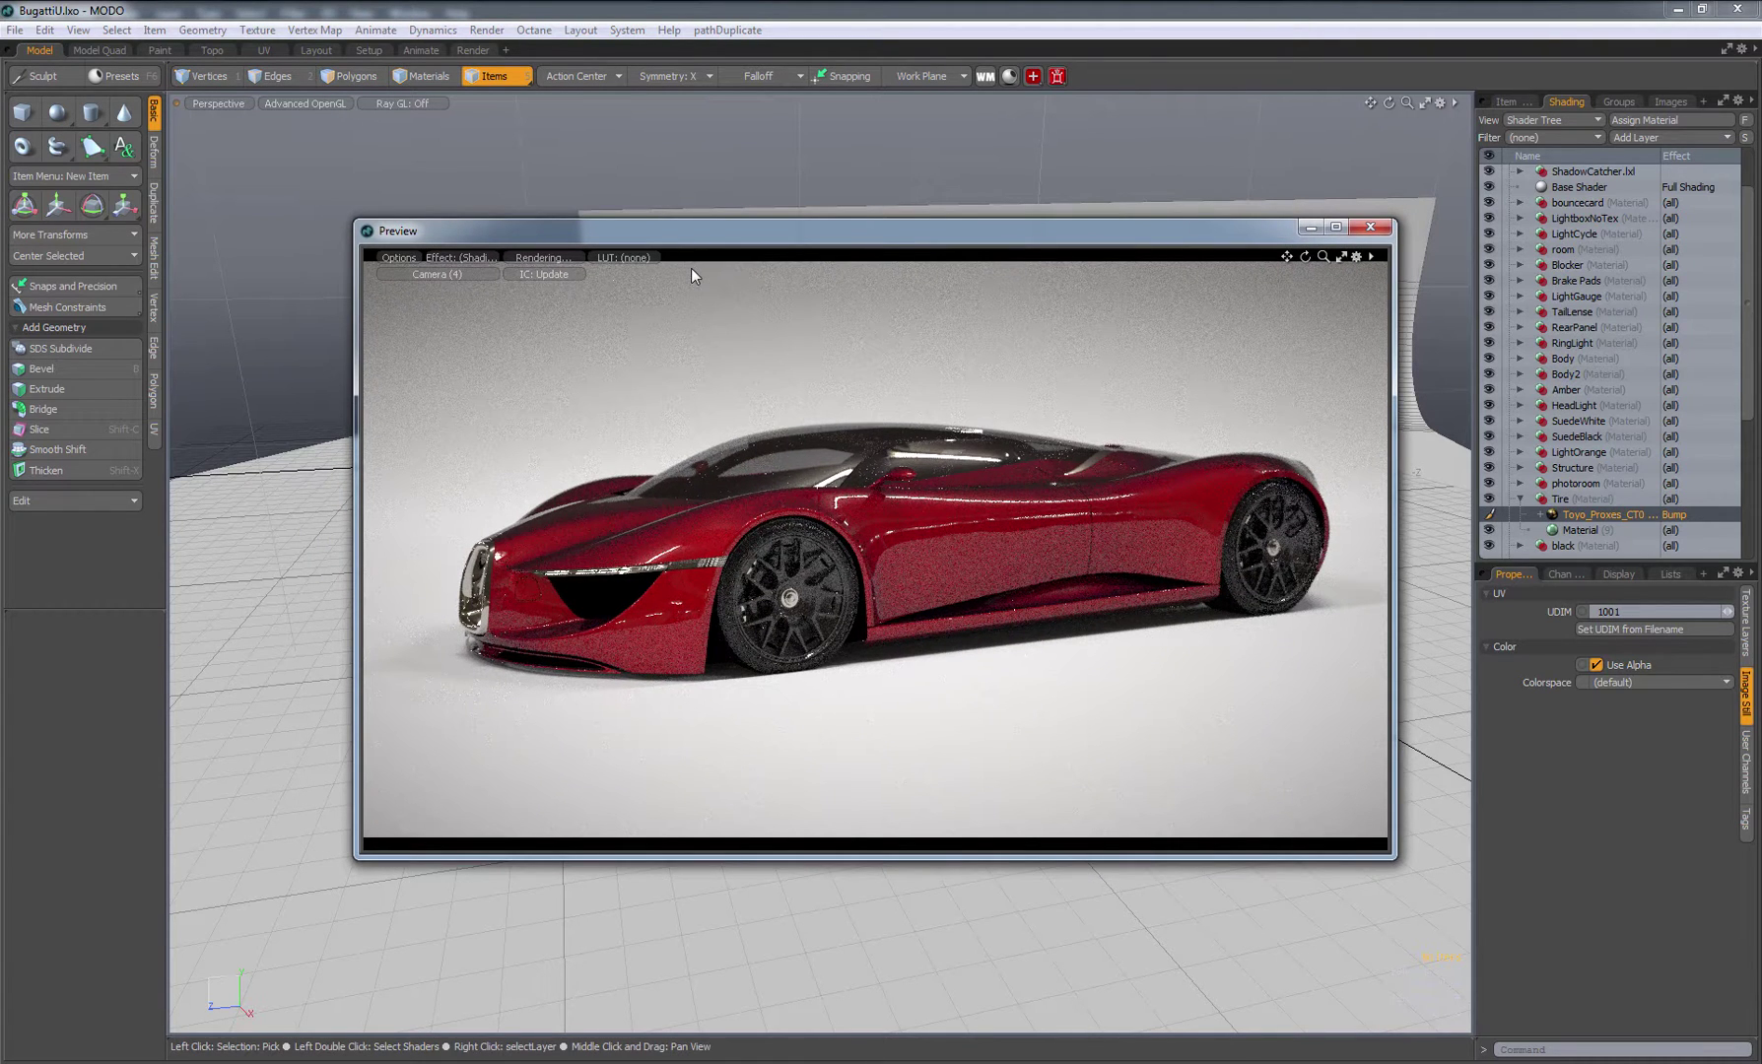
key(F8)
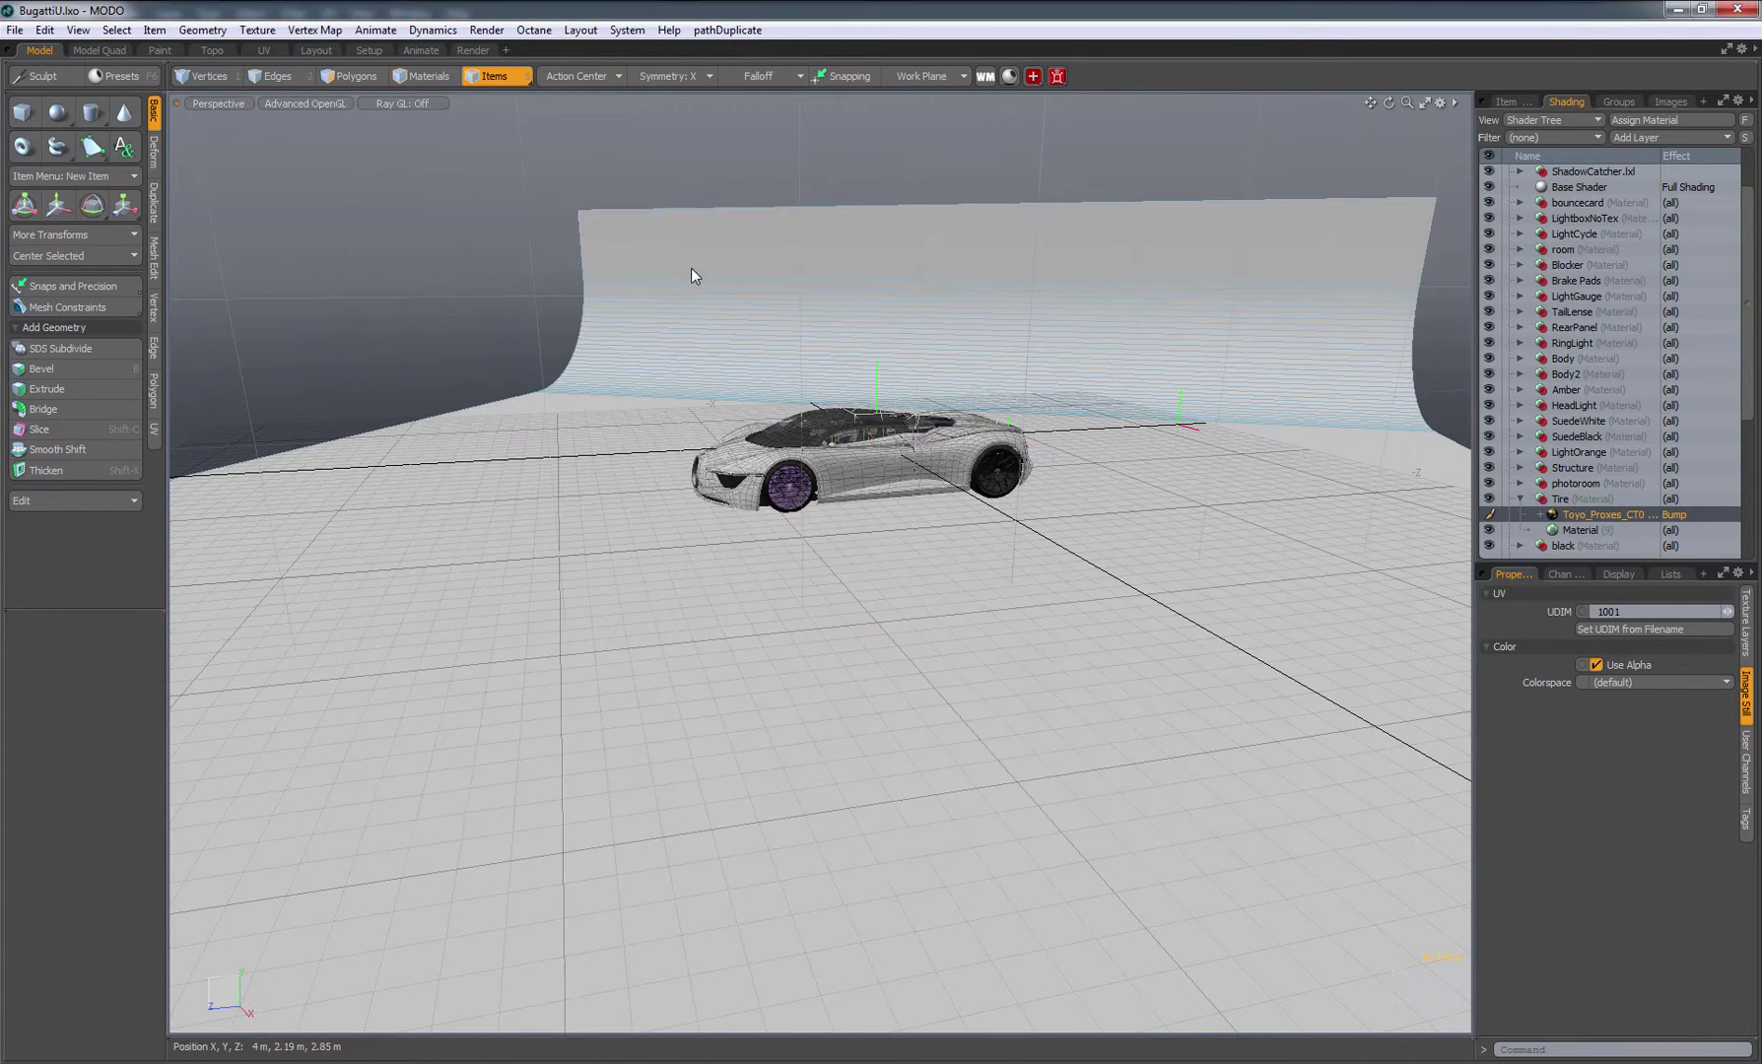
key(F8)
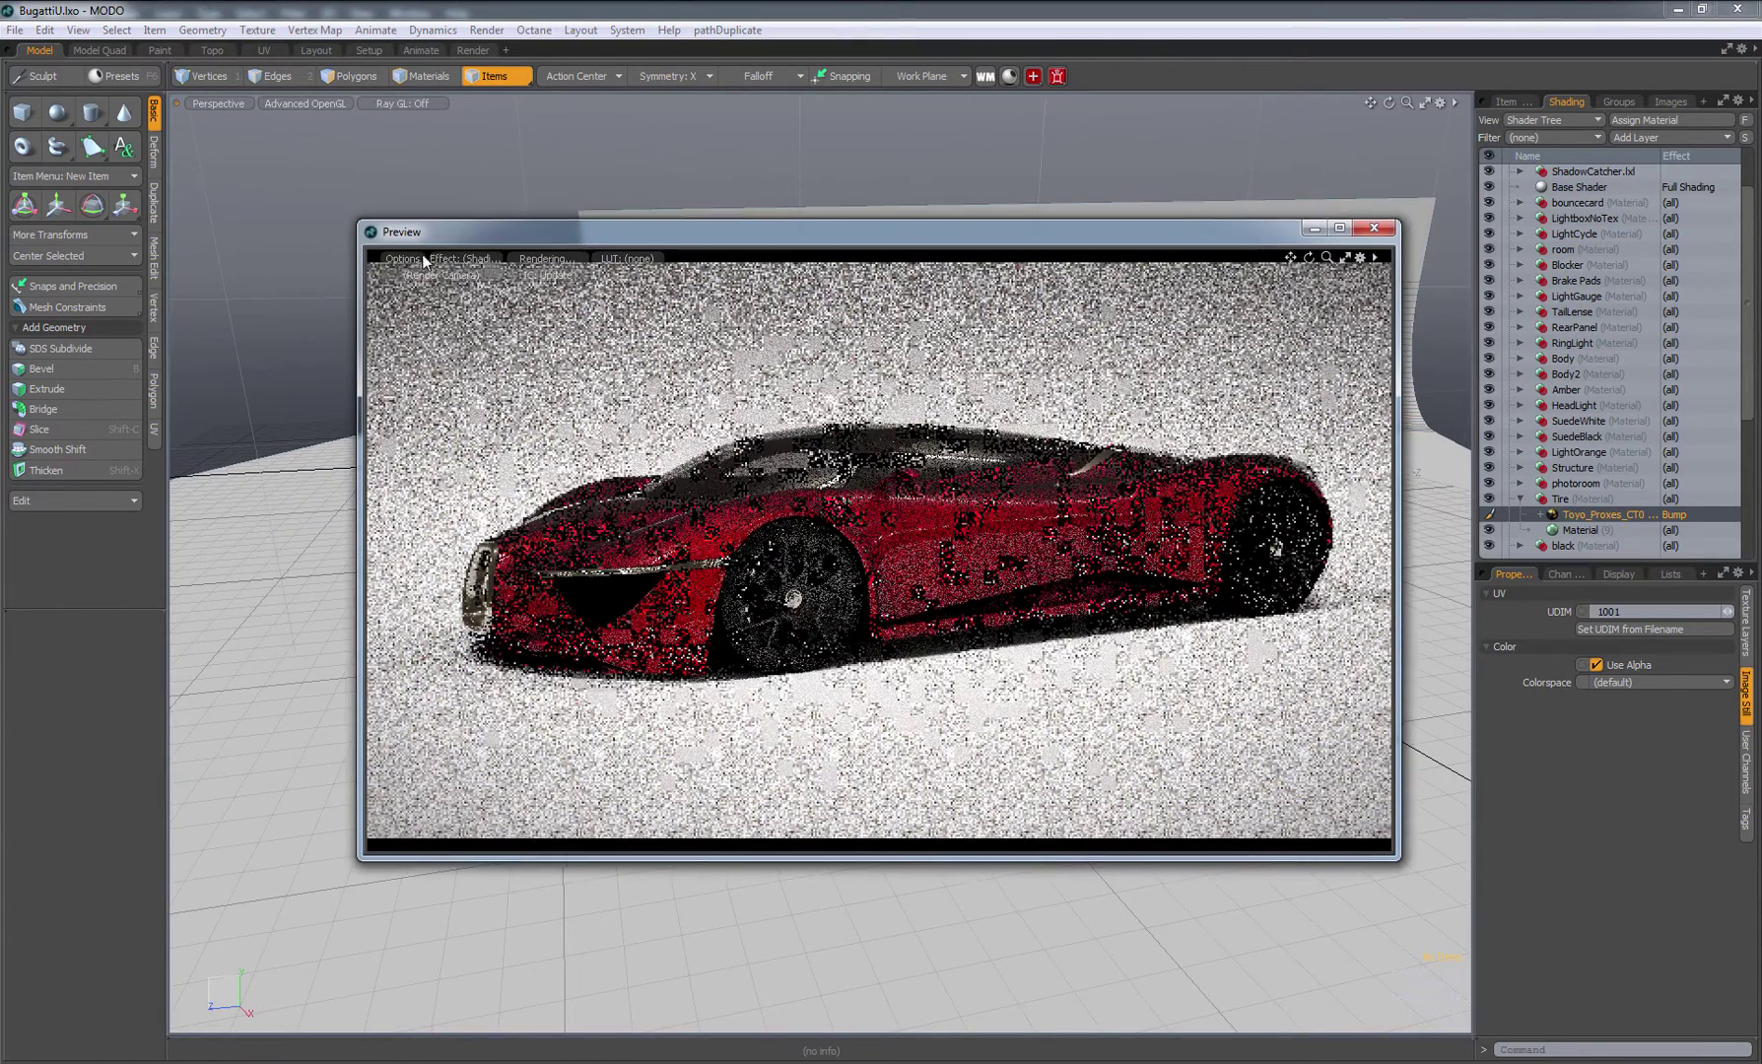
- Switch the preview quality from draft to Extended Refinement Passes and reposition the preview window
drag(402, 260, 404, 293)
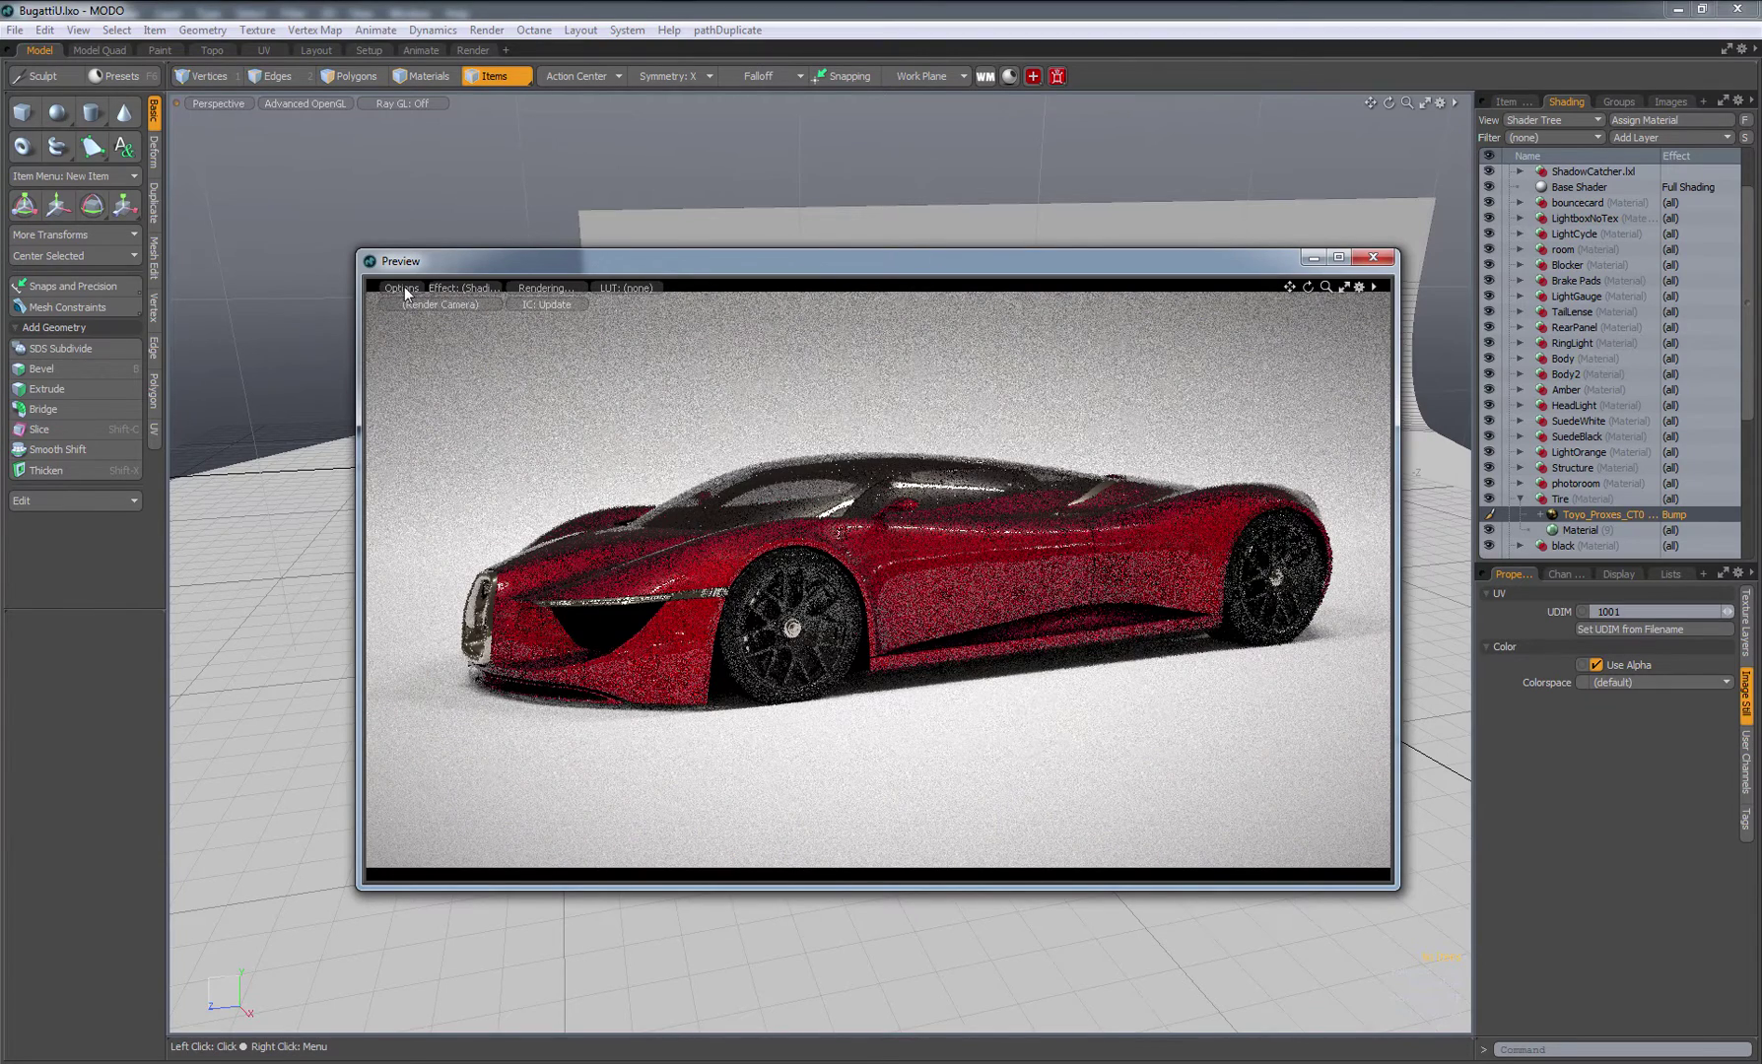
click(403, 288)
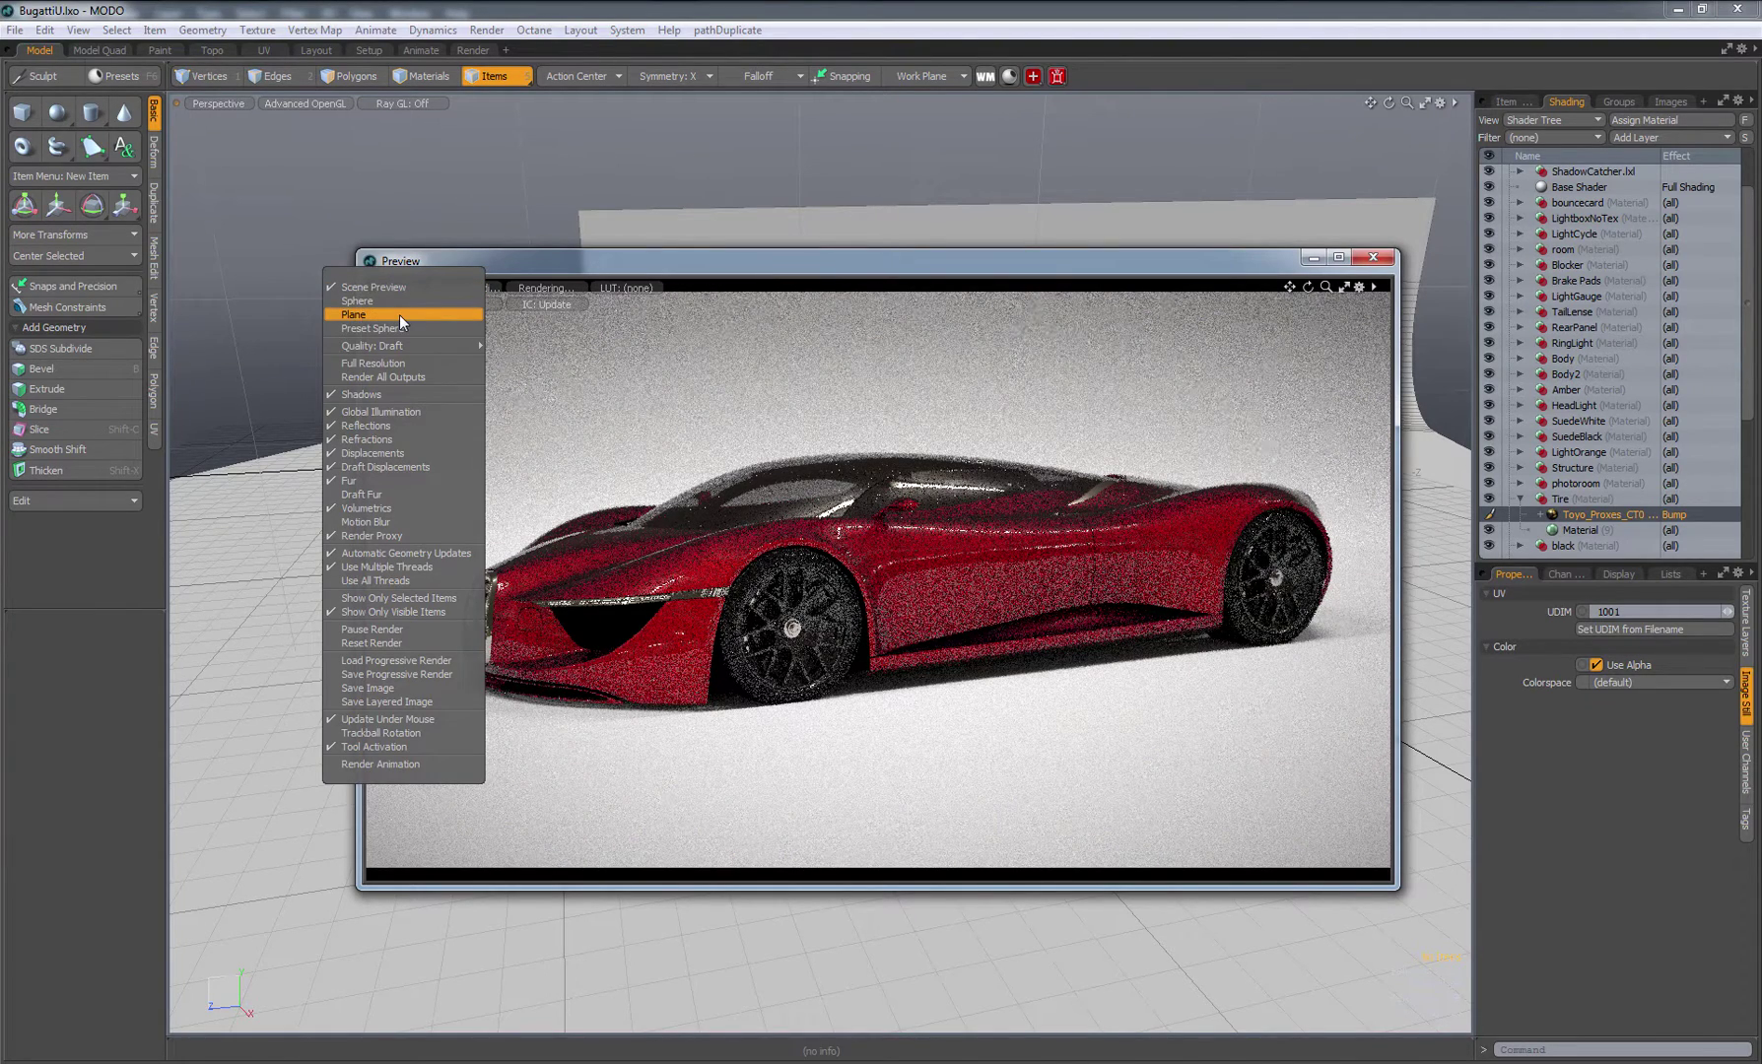
mouse_move(397, 344)
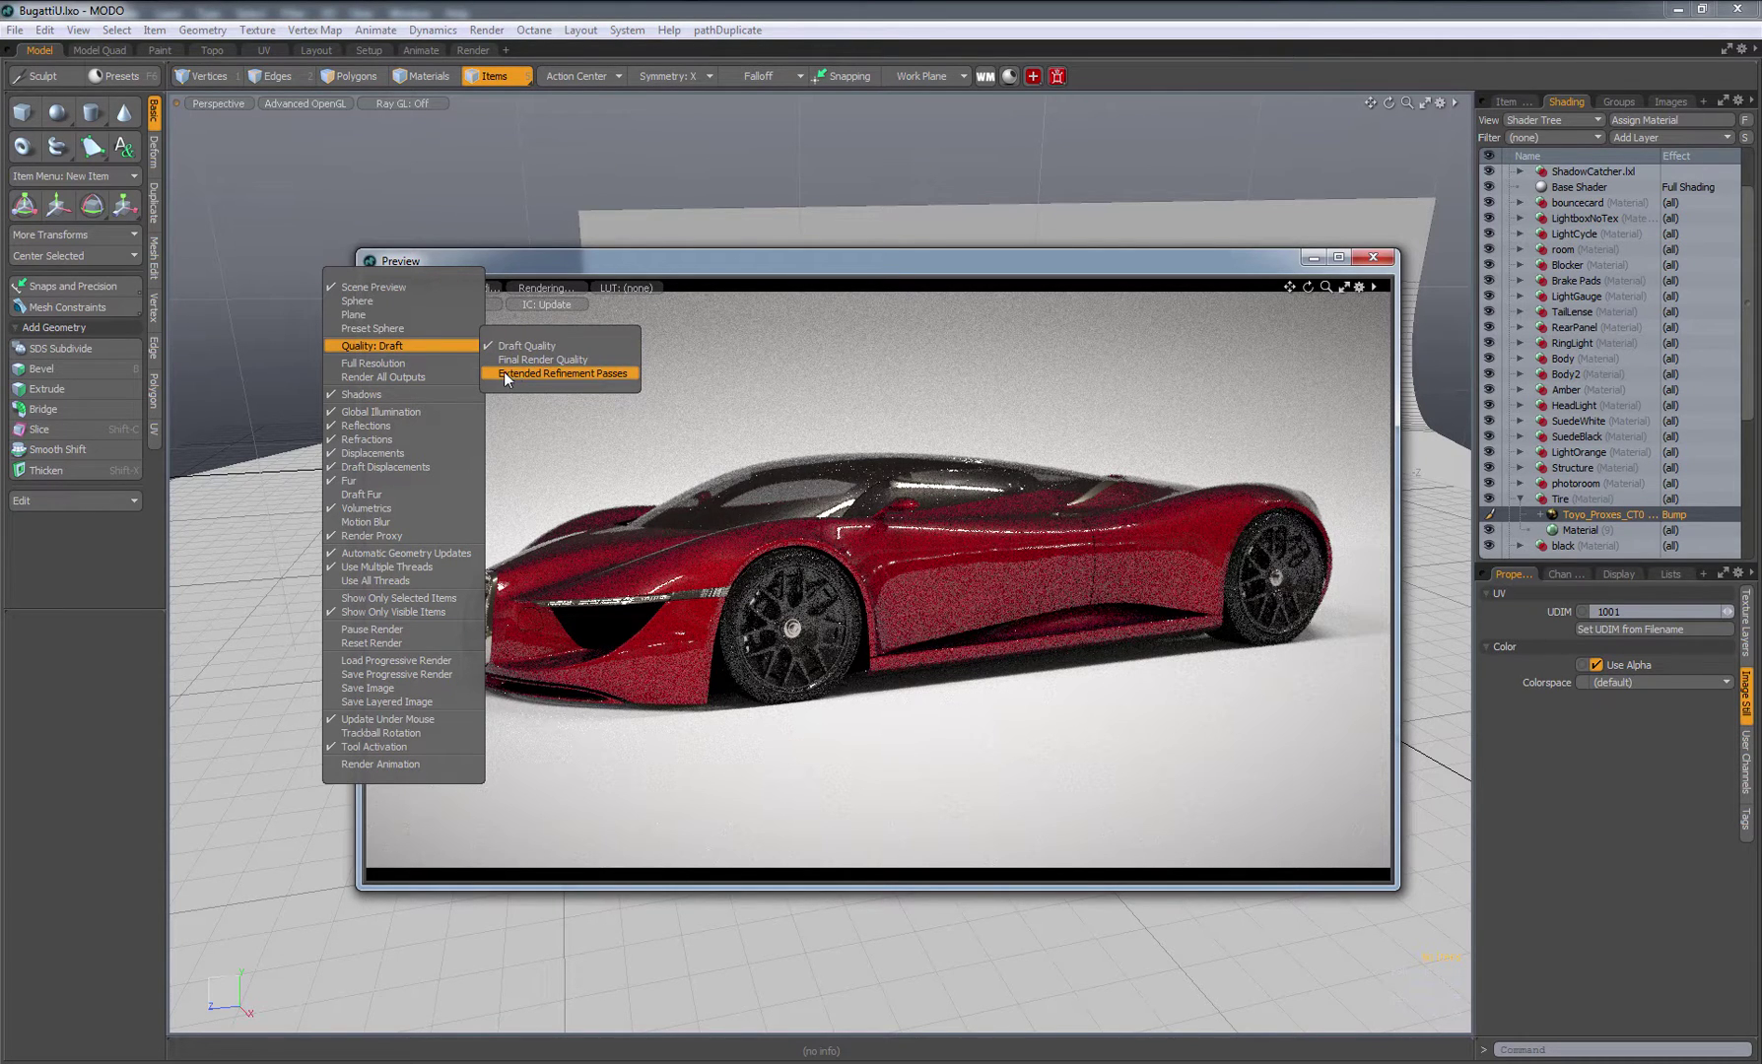
click(509, 376)
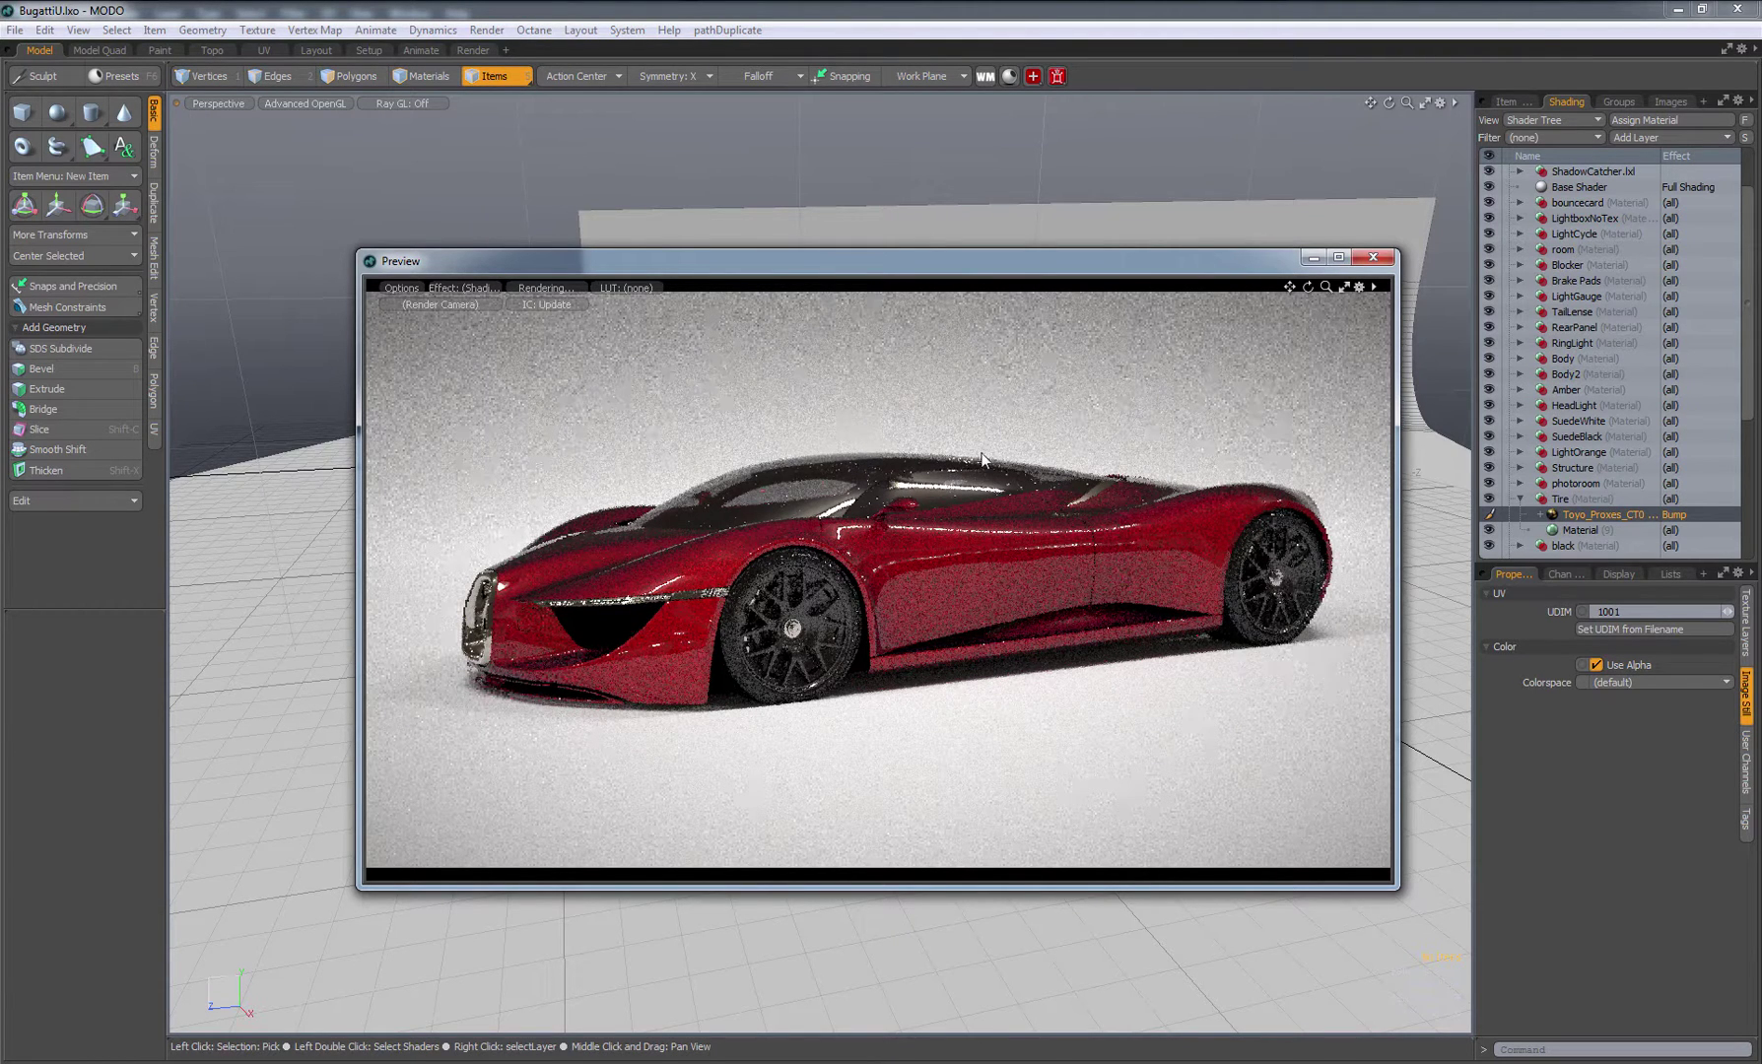
drag(1080, 272, 928, 234)
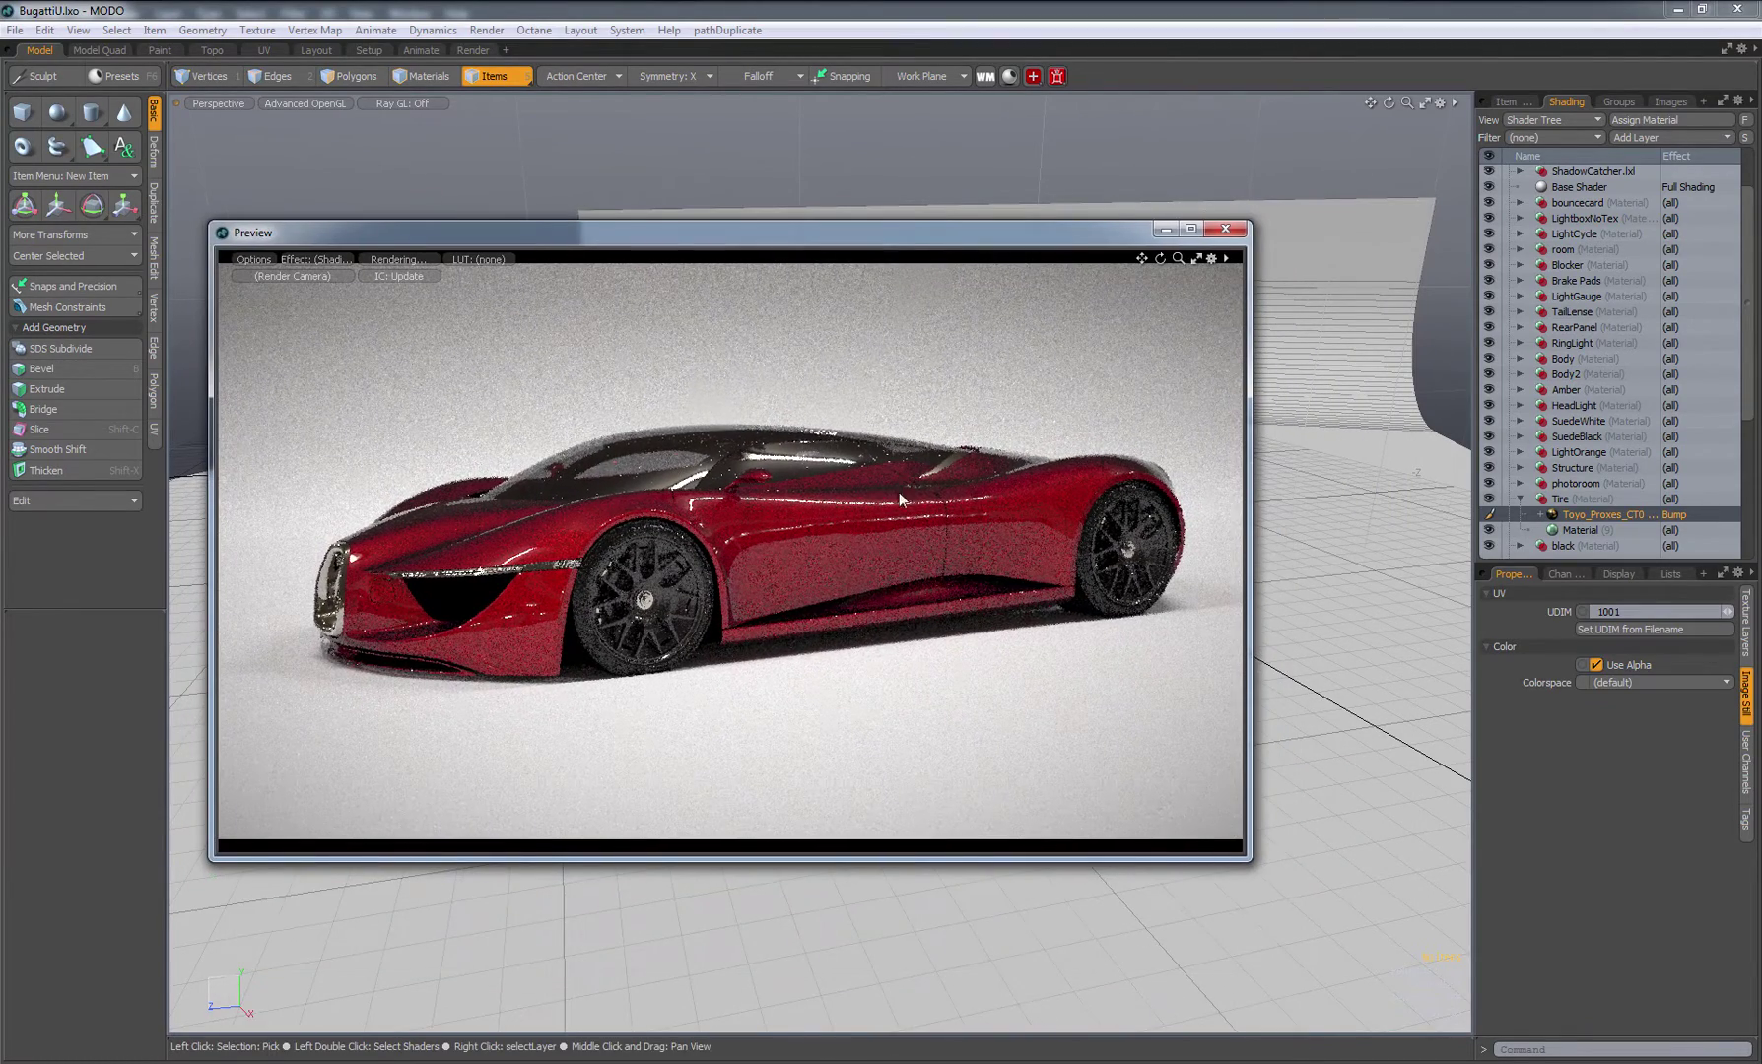
- Select the Render item in the shader tree and set its frame size to 1920 by 1080 pixels
scroll(1719, 355, up, 2)
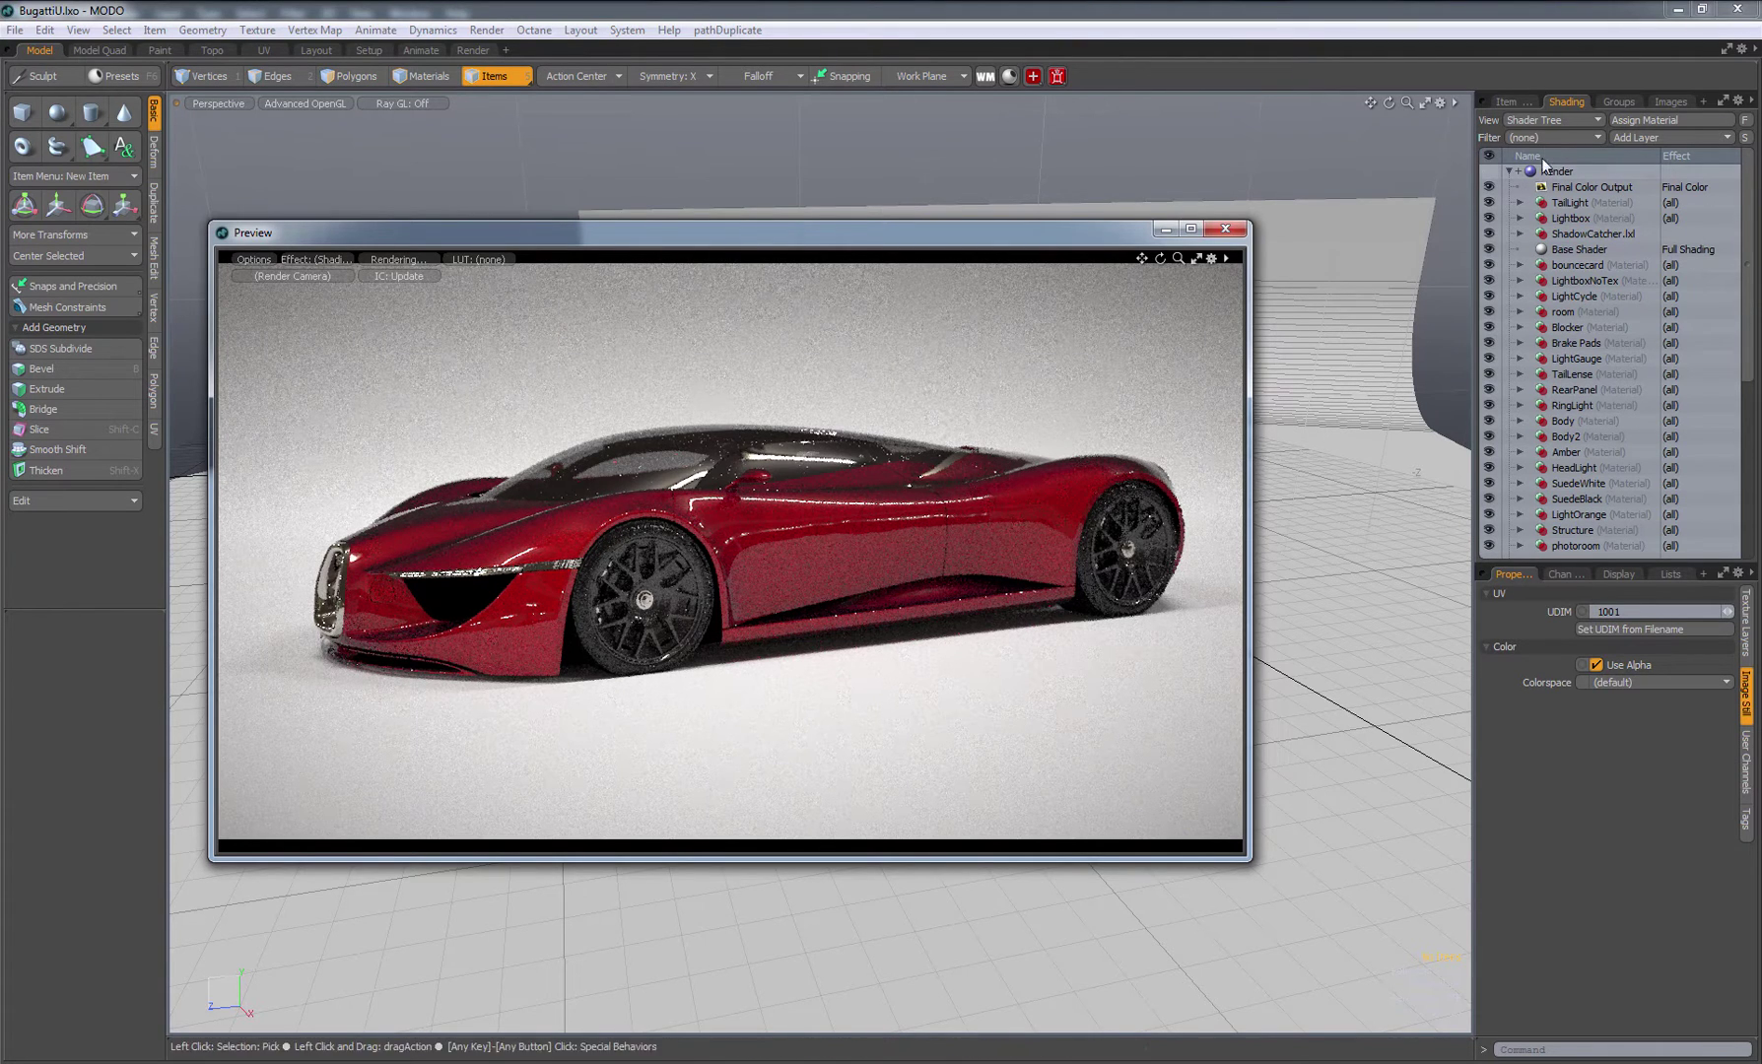
click(1524, 102)
click(1524, 102)
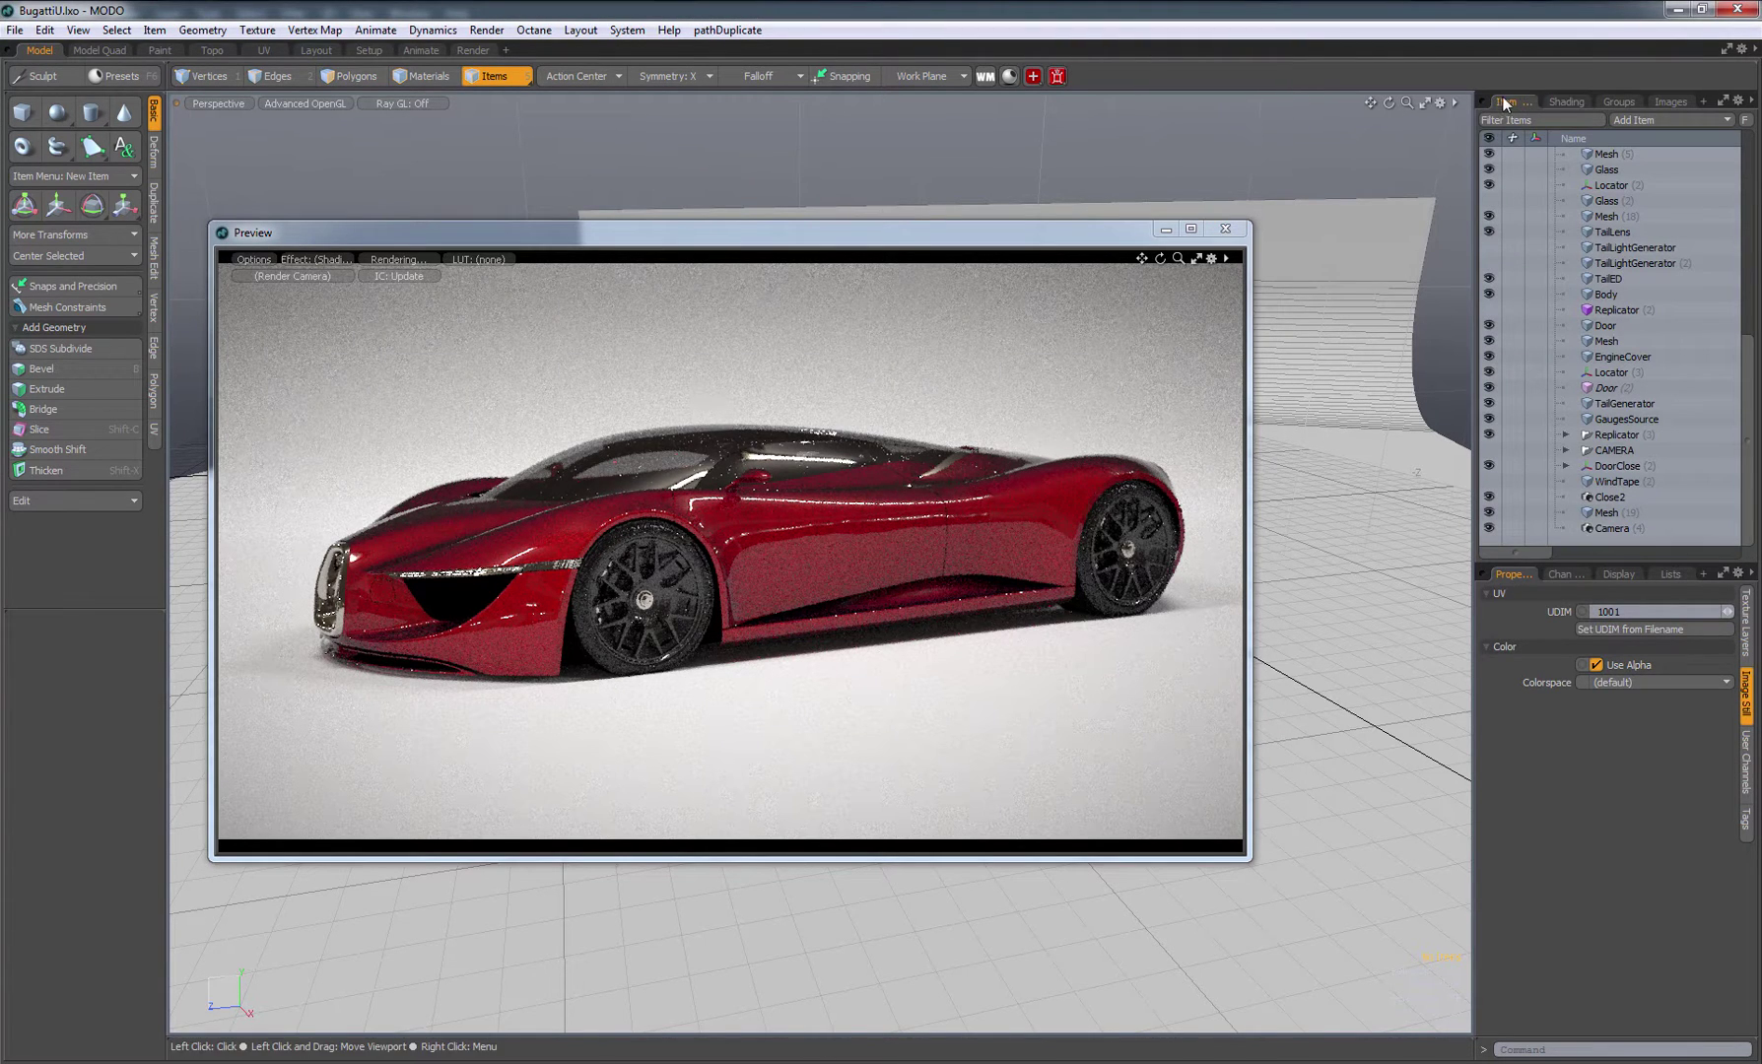
scroll(1539, 174, up, 5)
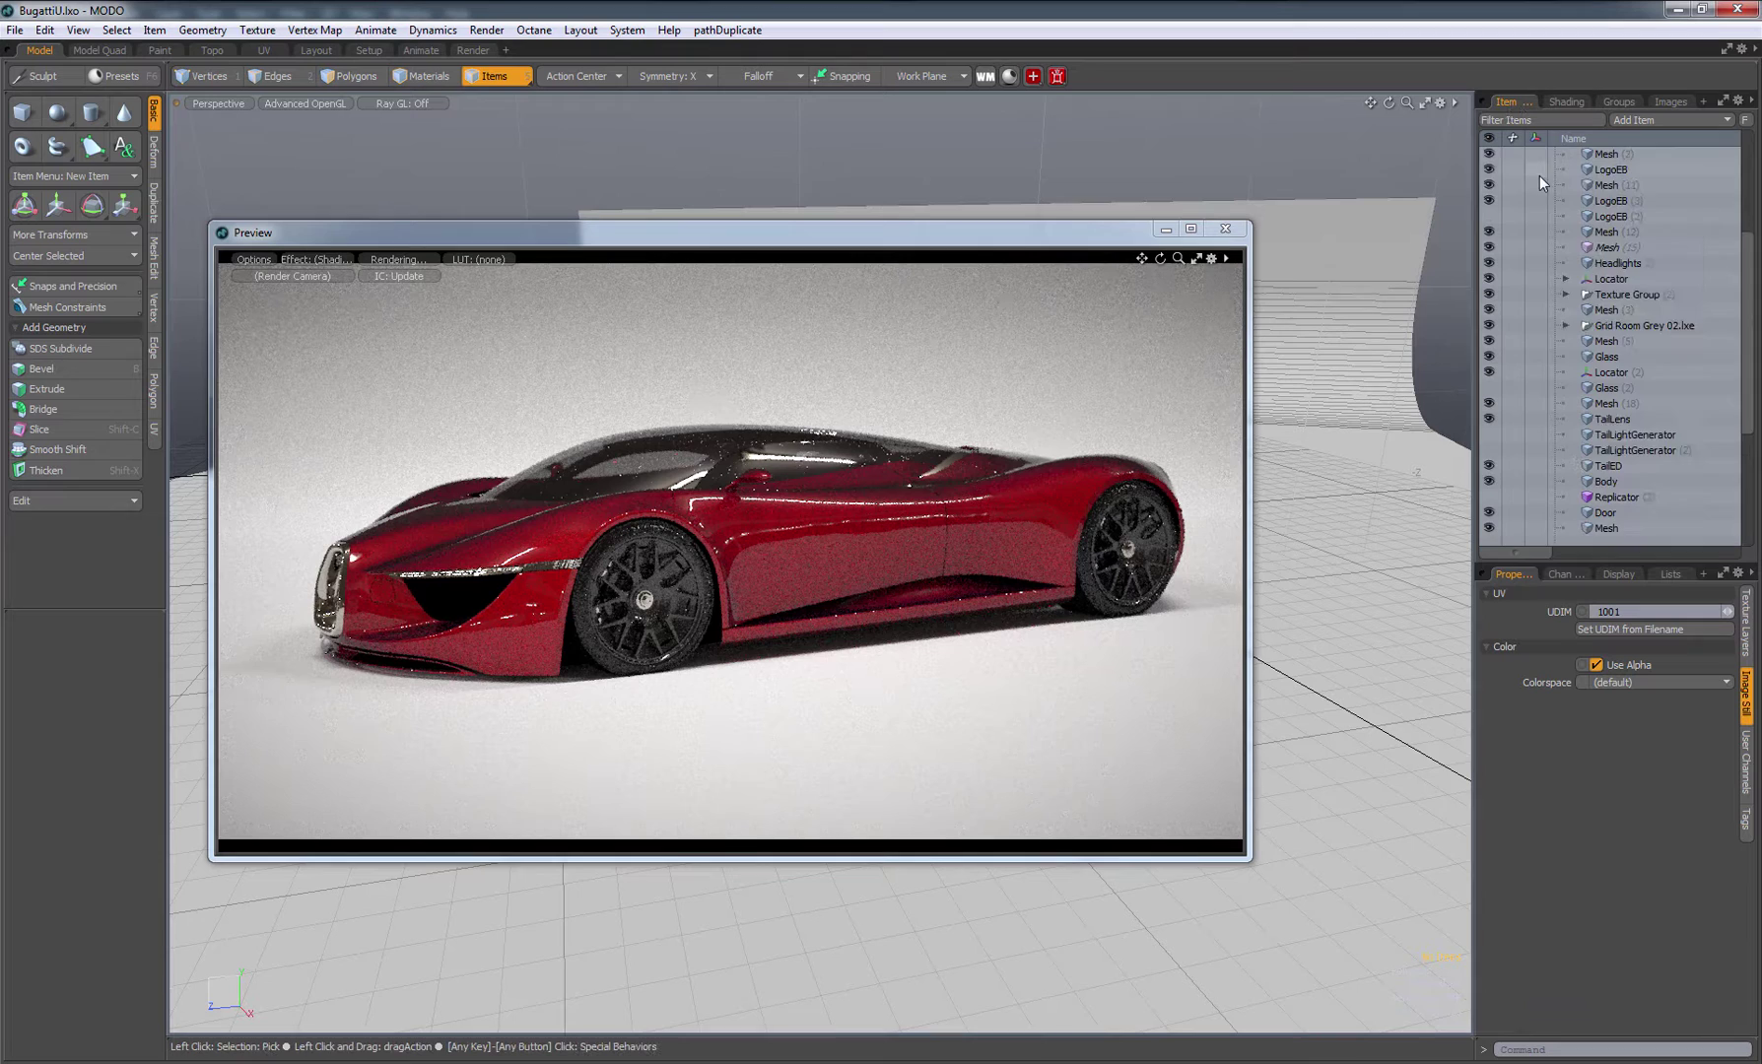
click(1567, 100)
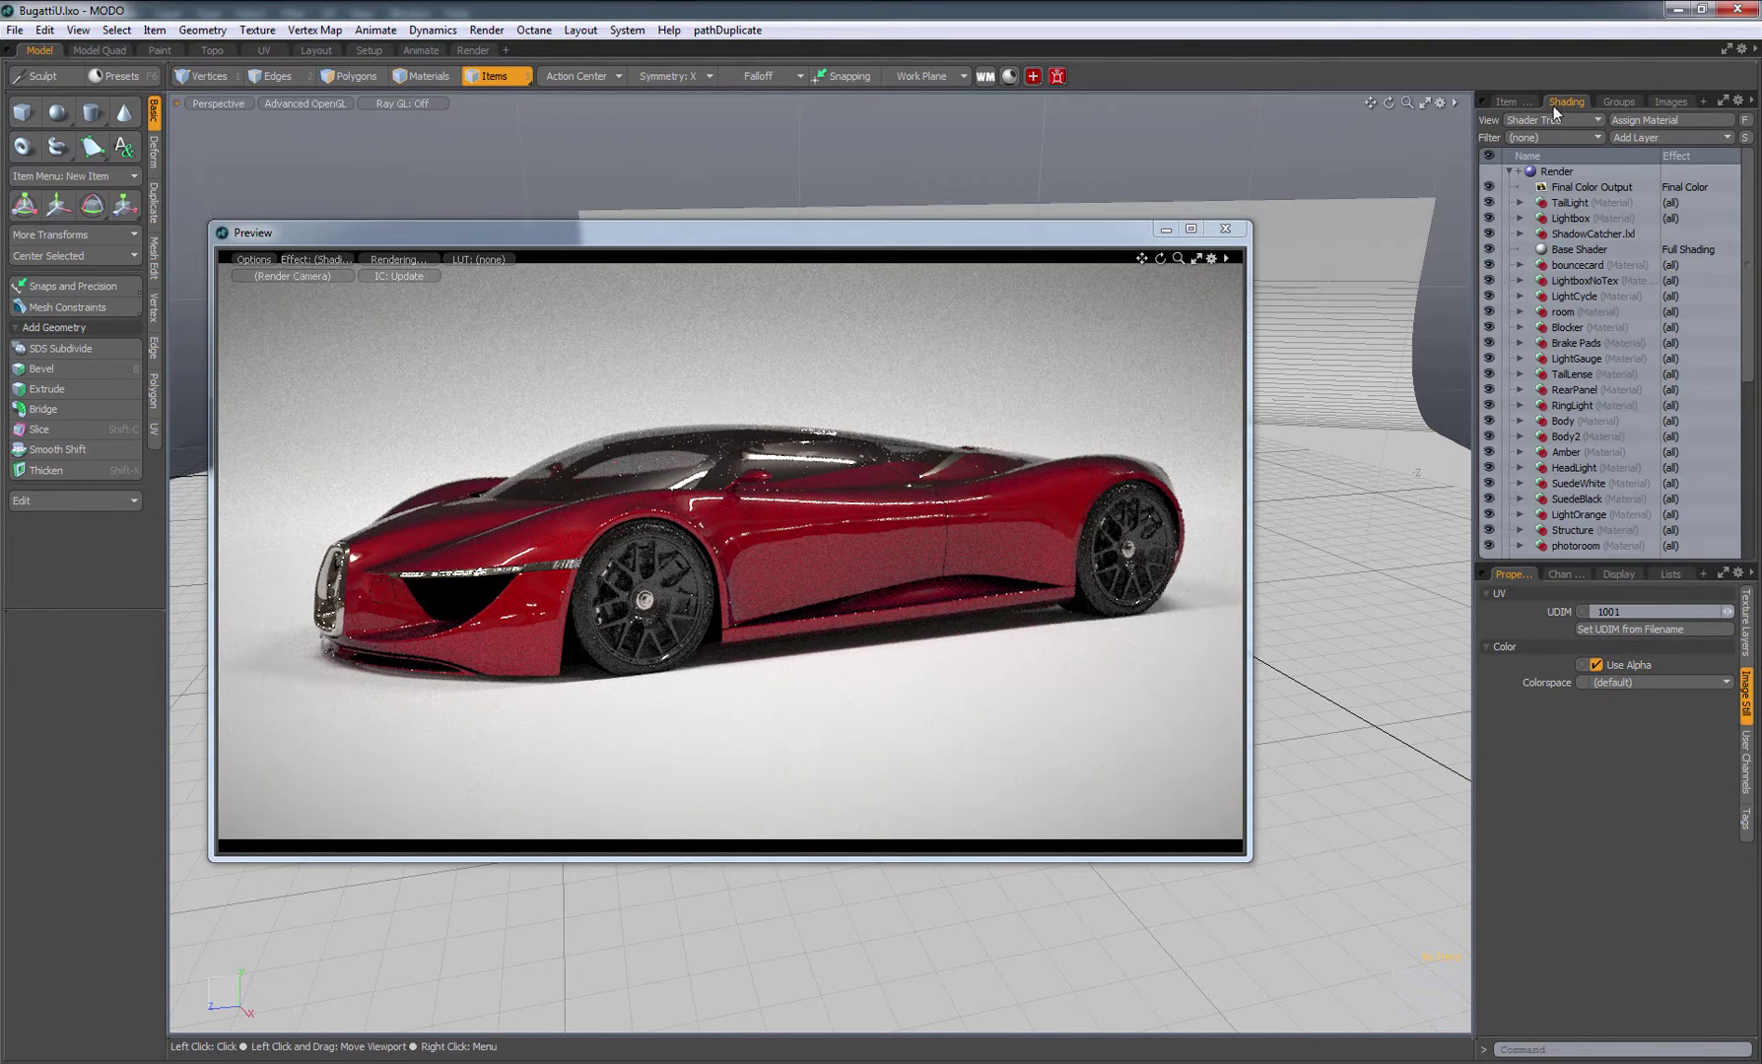
click(1553, 171)
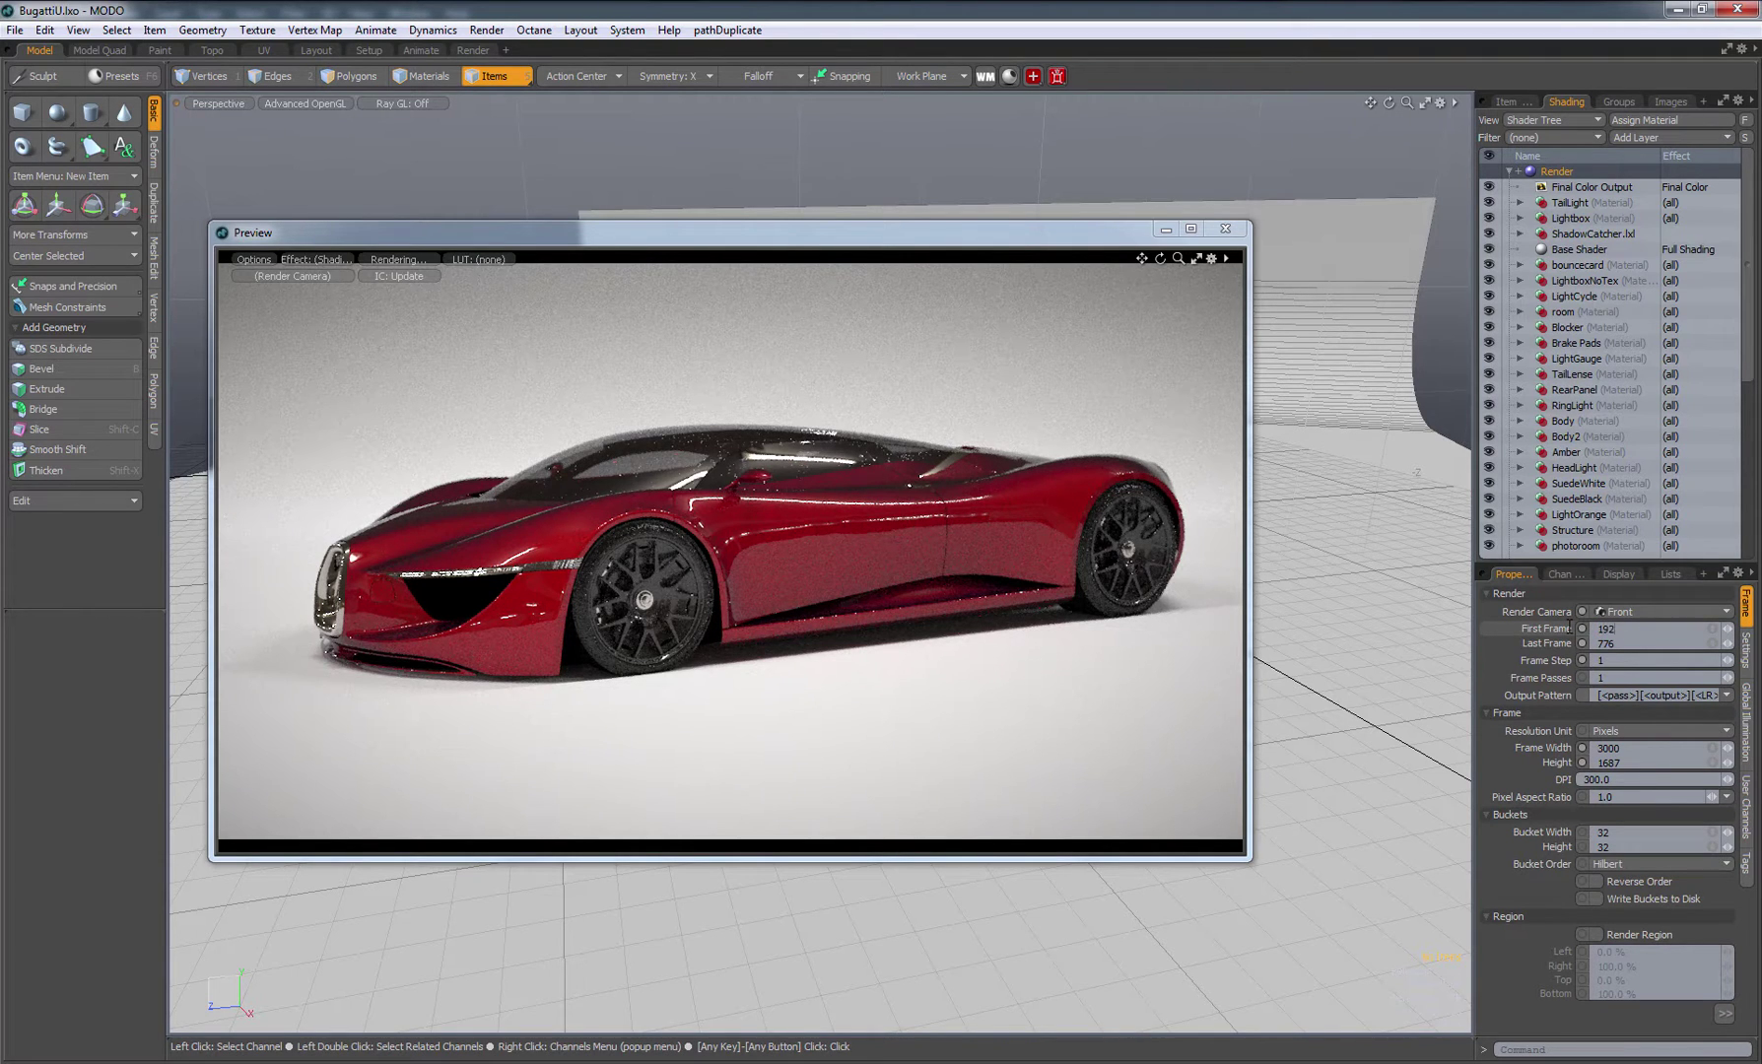
key(Tab)
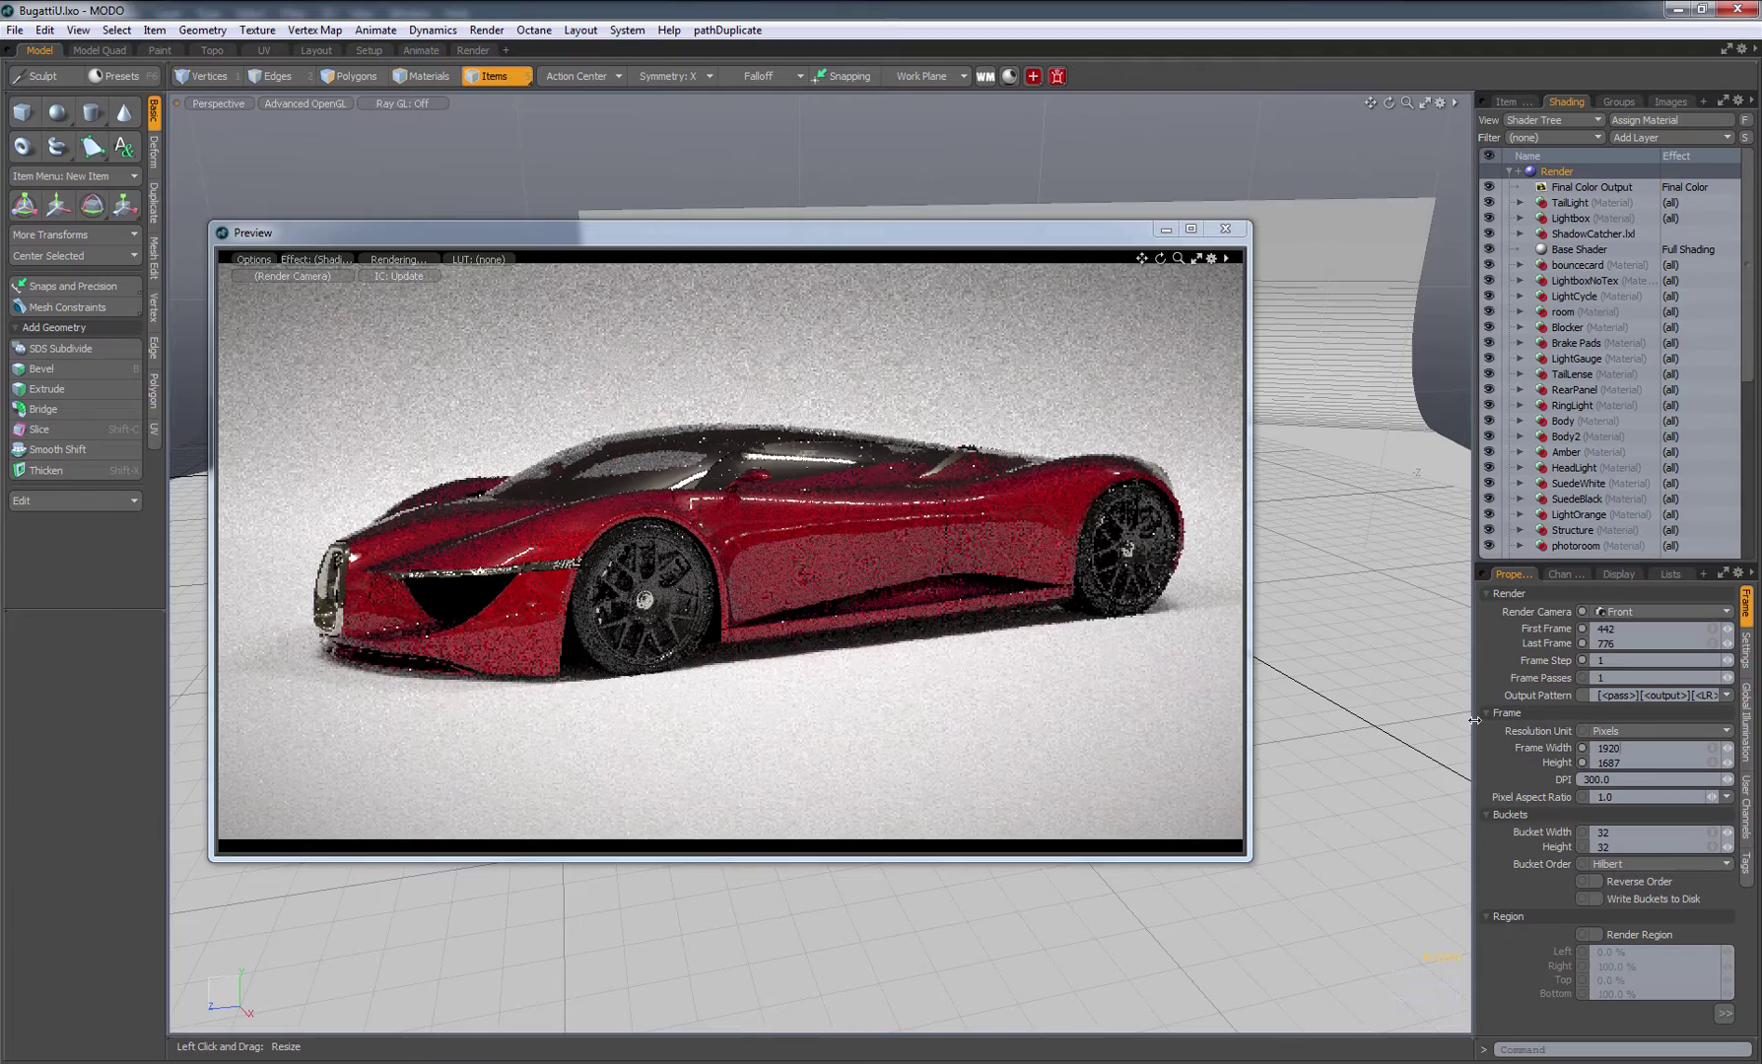
text(1080)
key(Return)
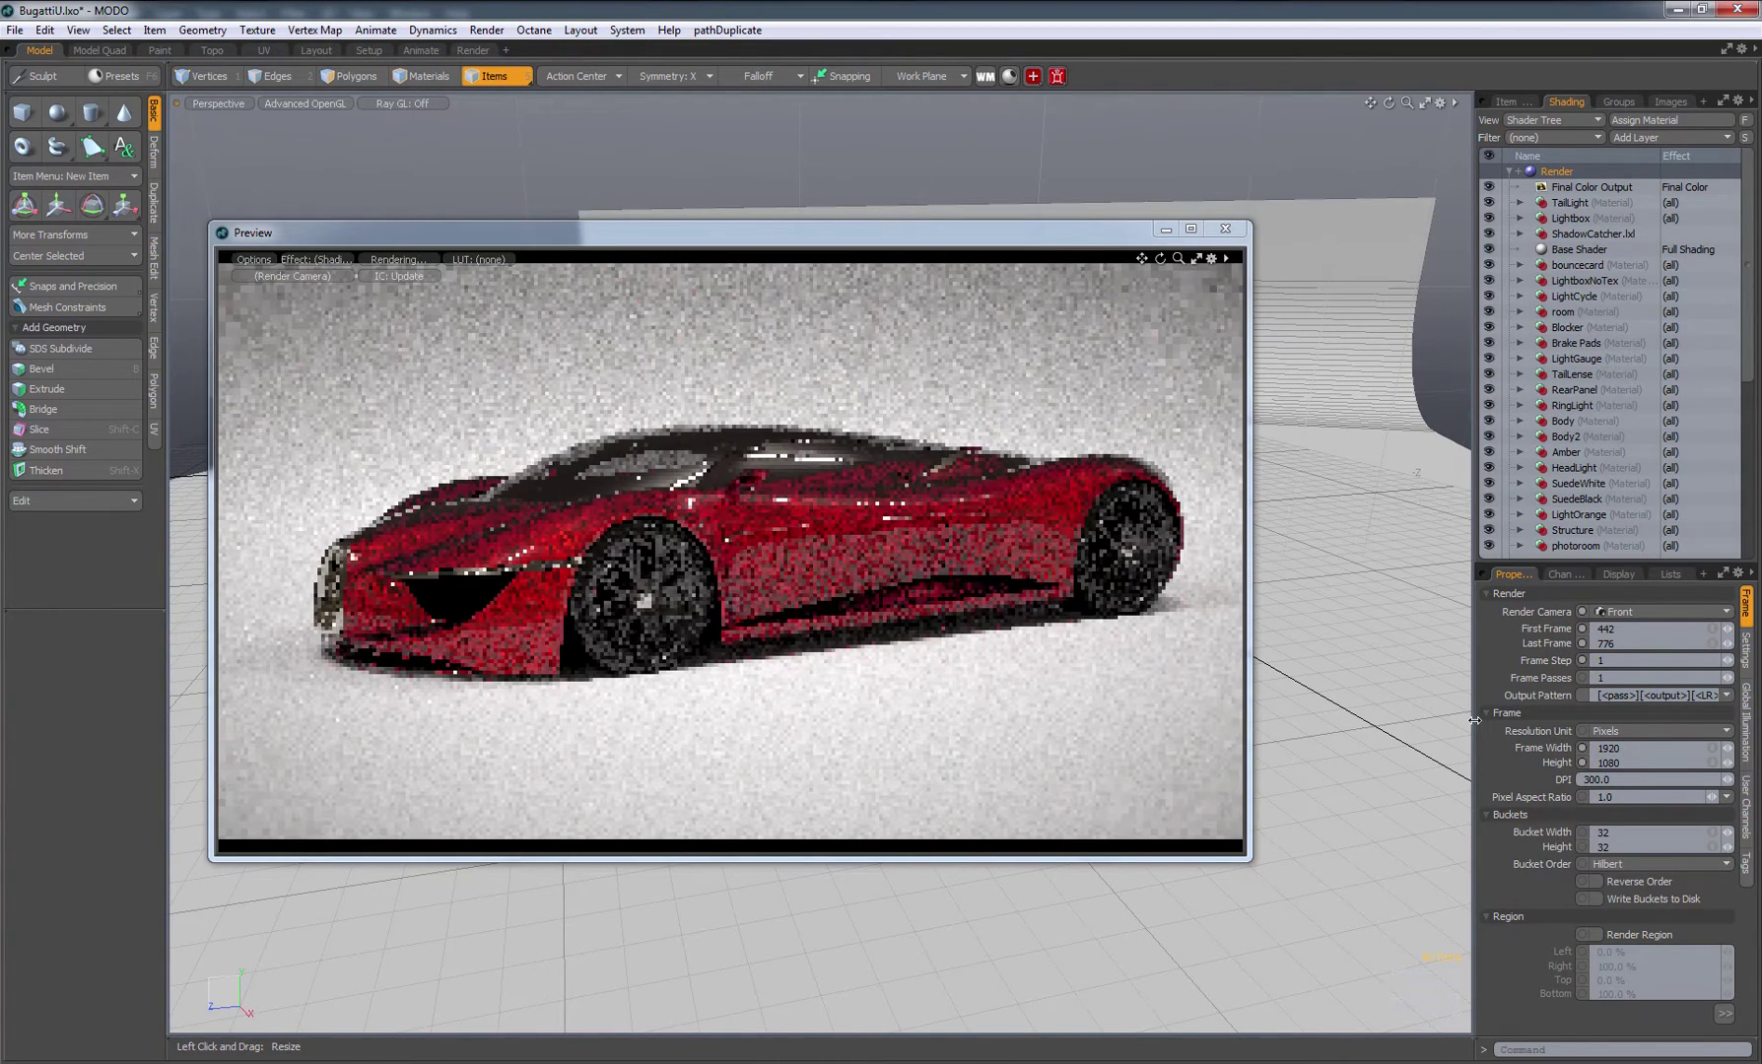
- Review the render's antialiasing sample options, ray tracing depths and global illumination settings
click(1747, 655)
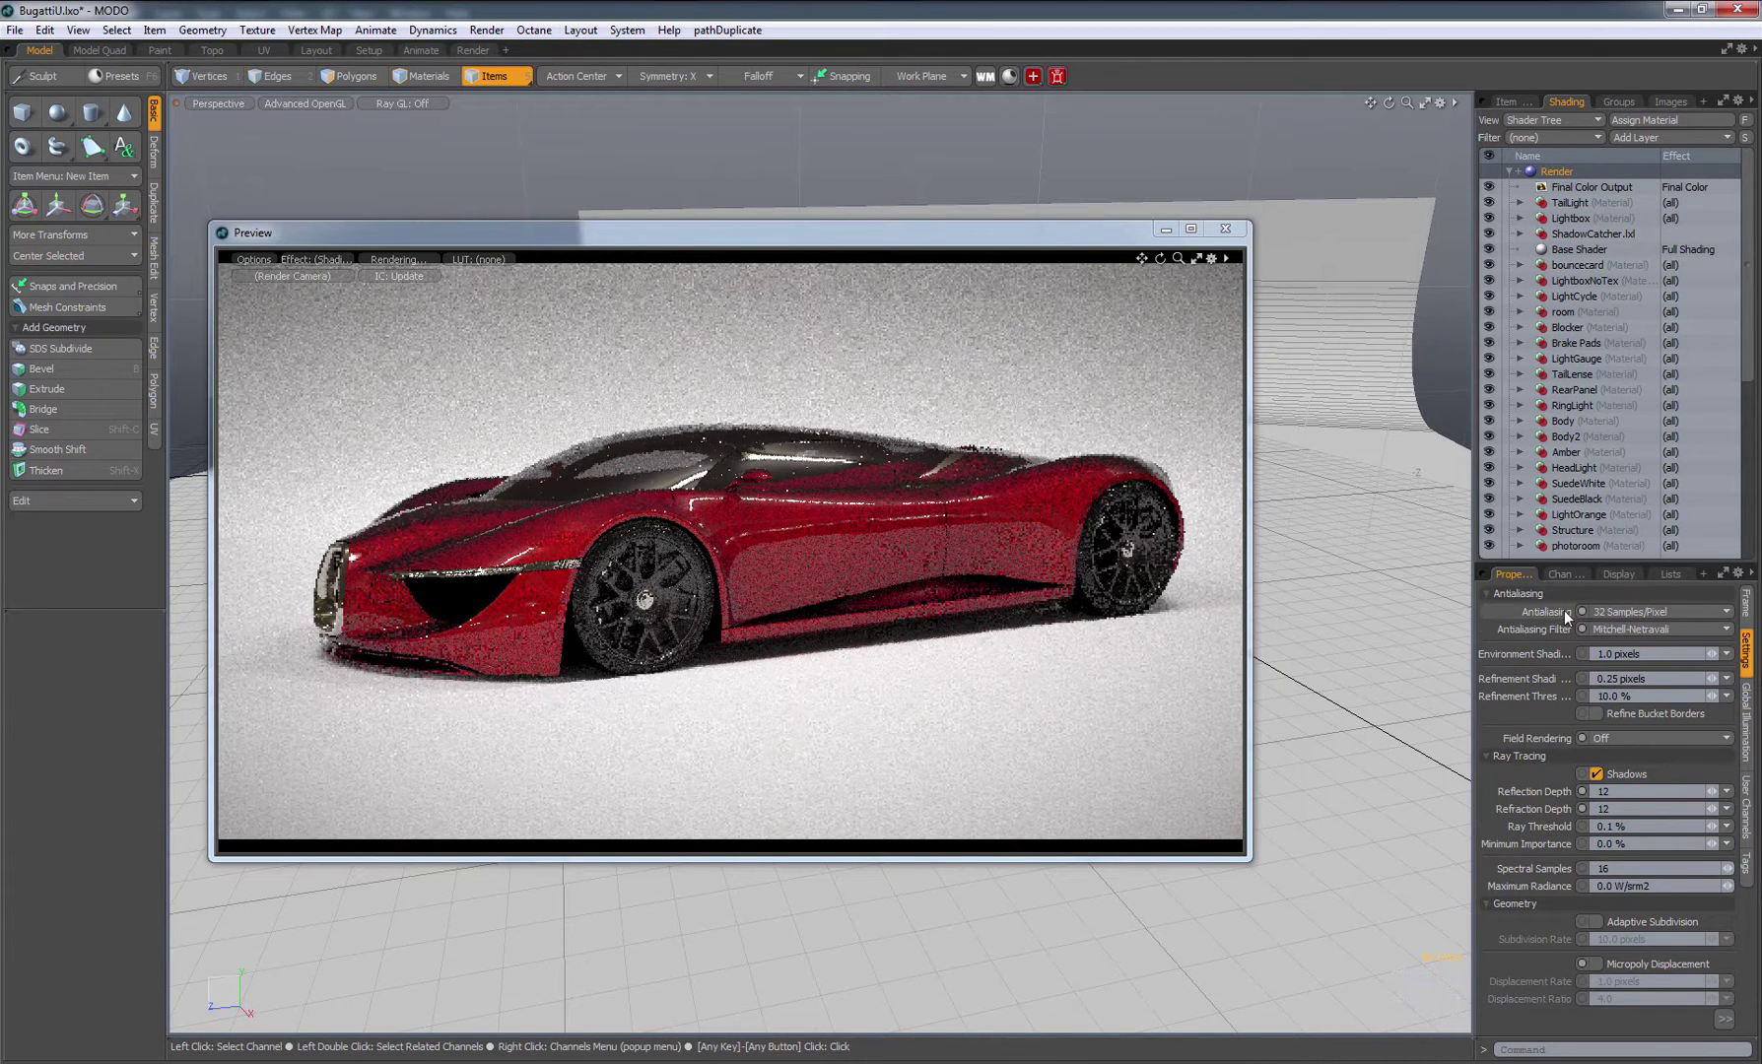
click(1606, 611)
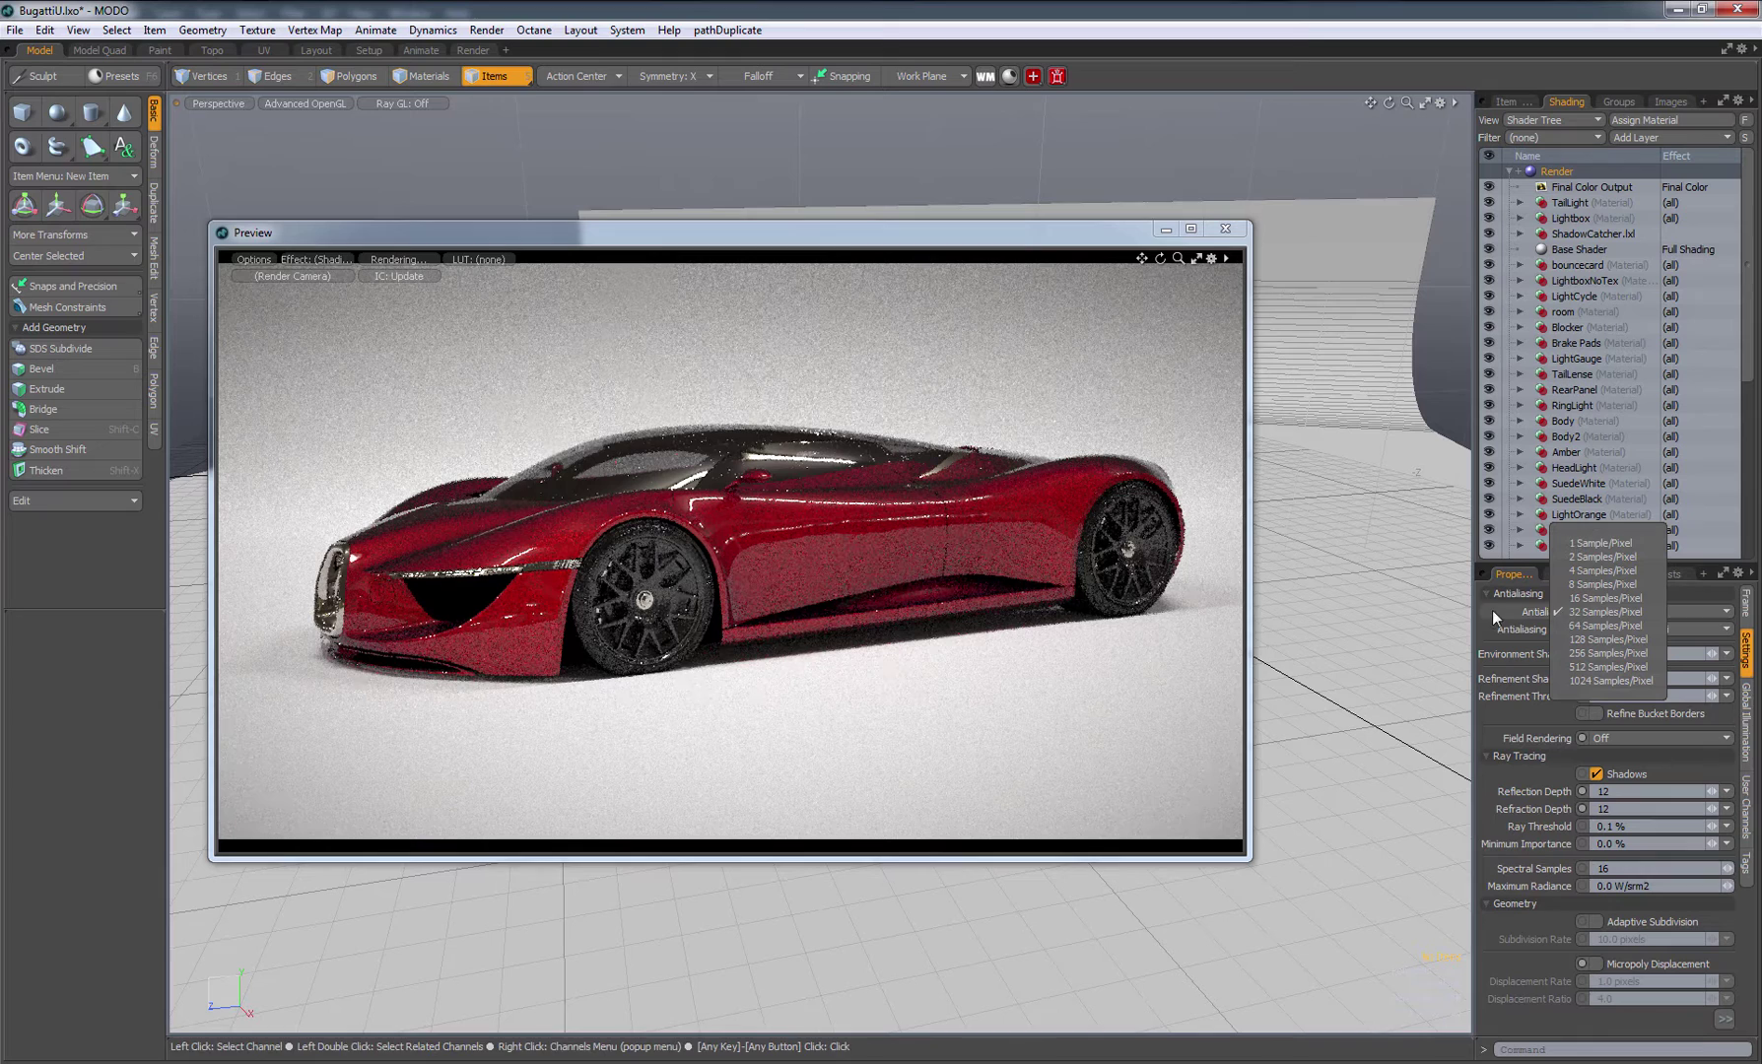
click(1750, 663)
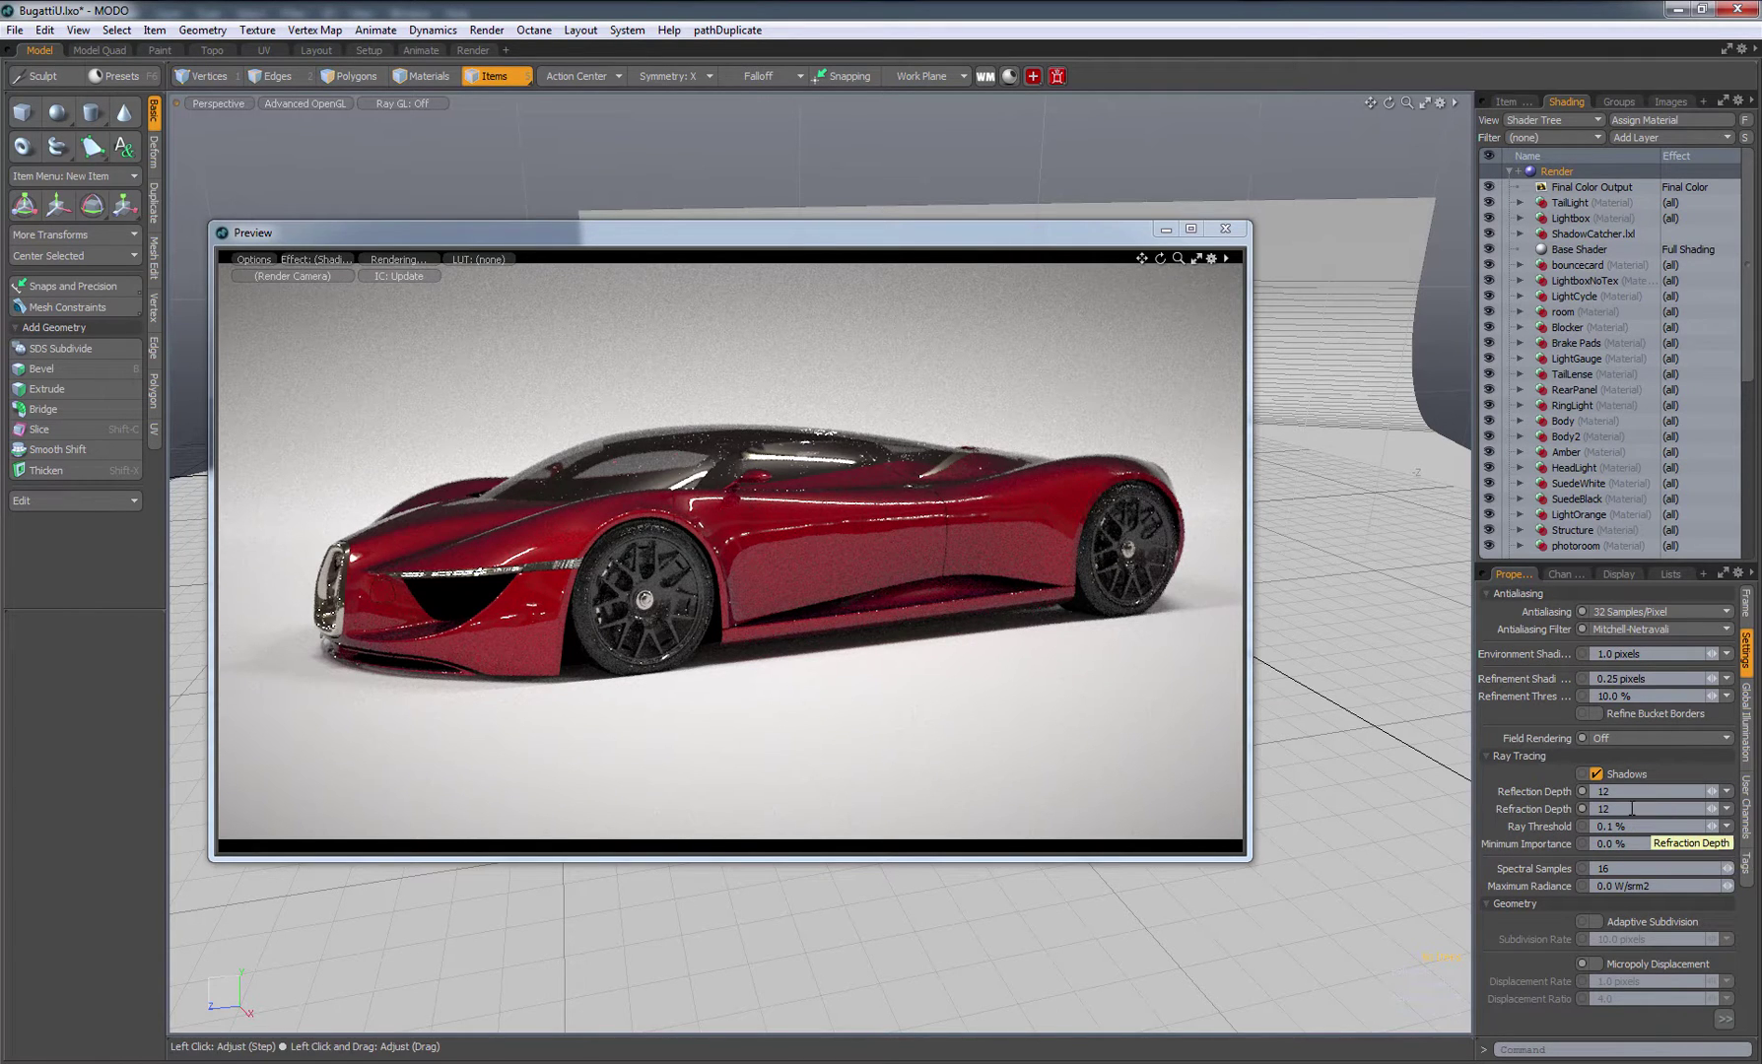
click(1752, 759)
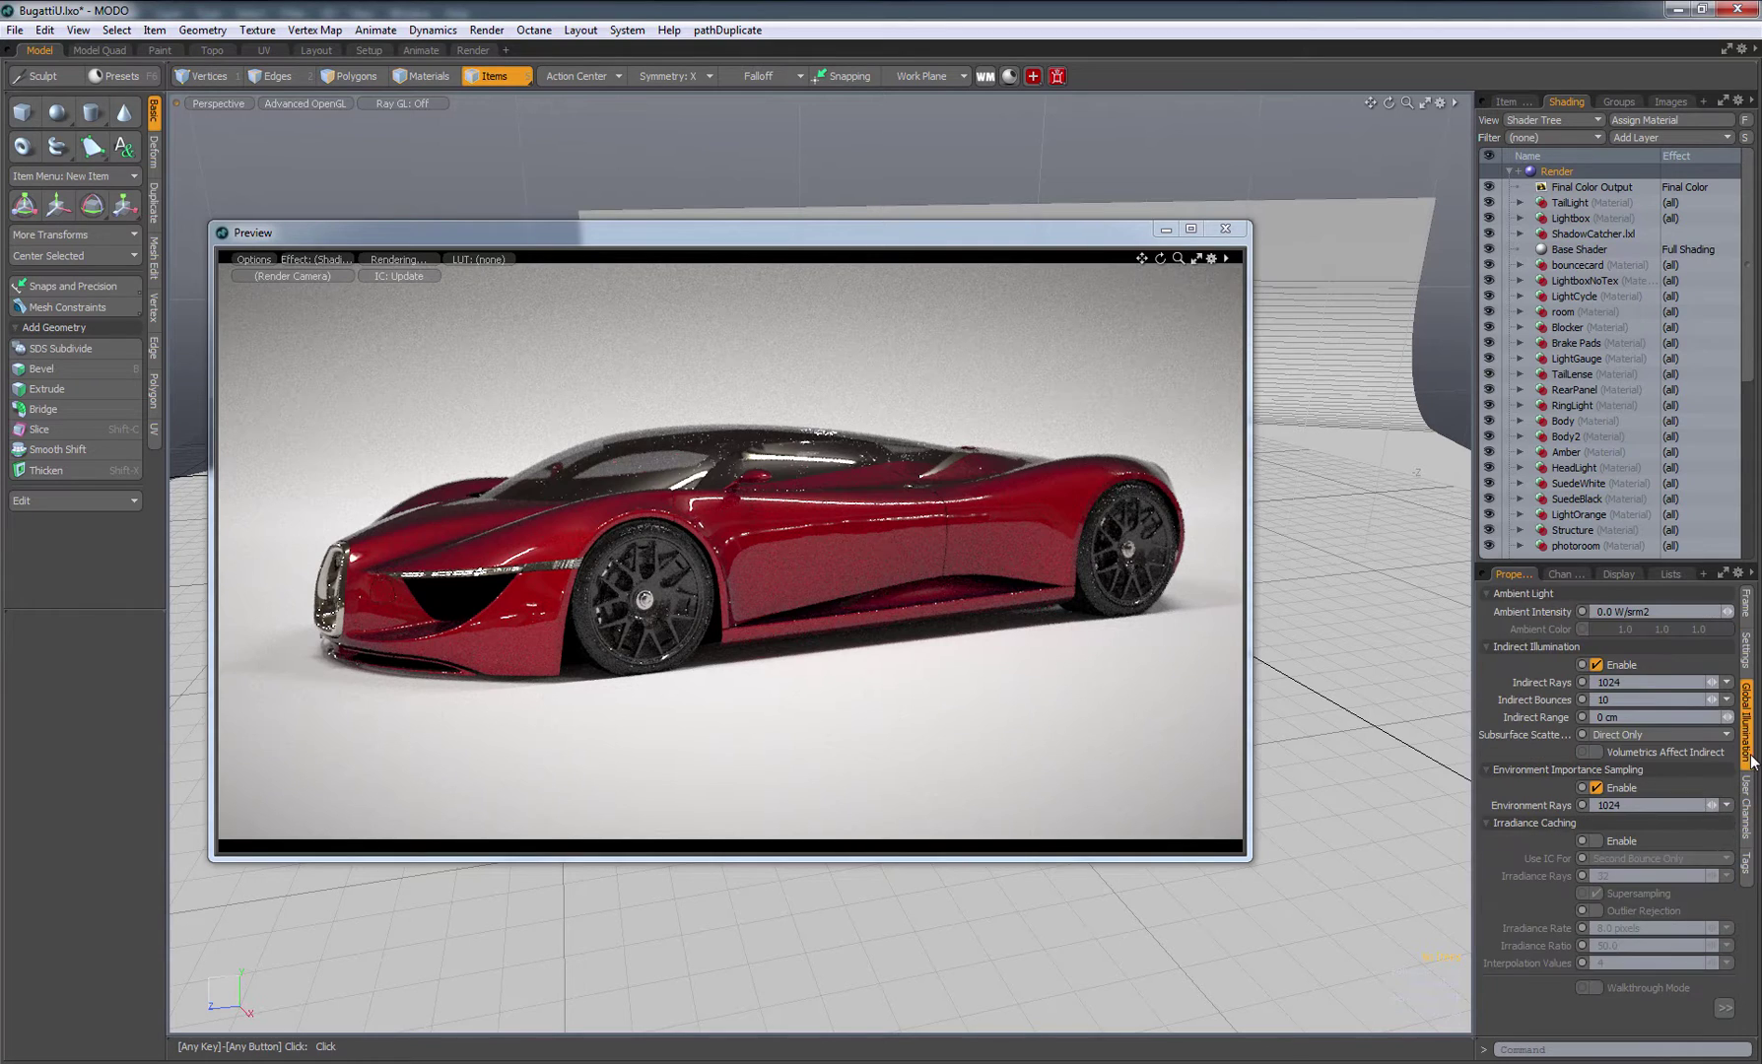
- Try irradiance caching with Use IC For set to First and Second Bounces, and switch the caching off again
click(1595, 840)
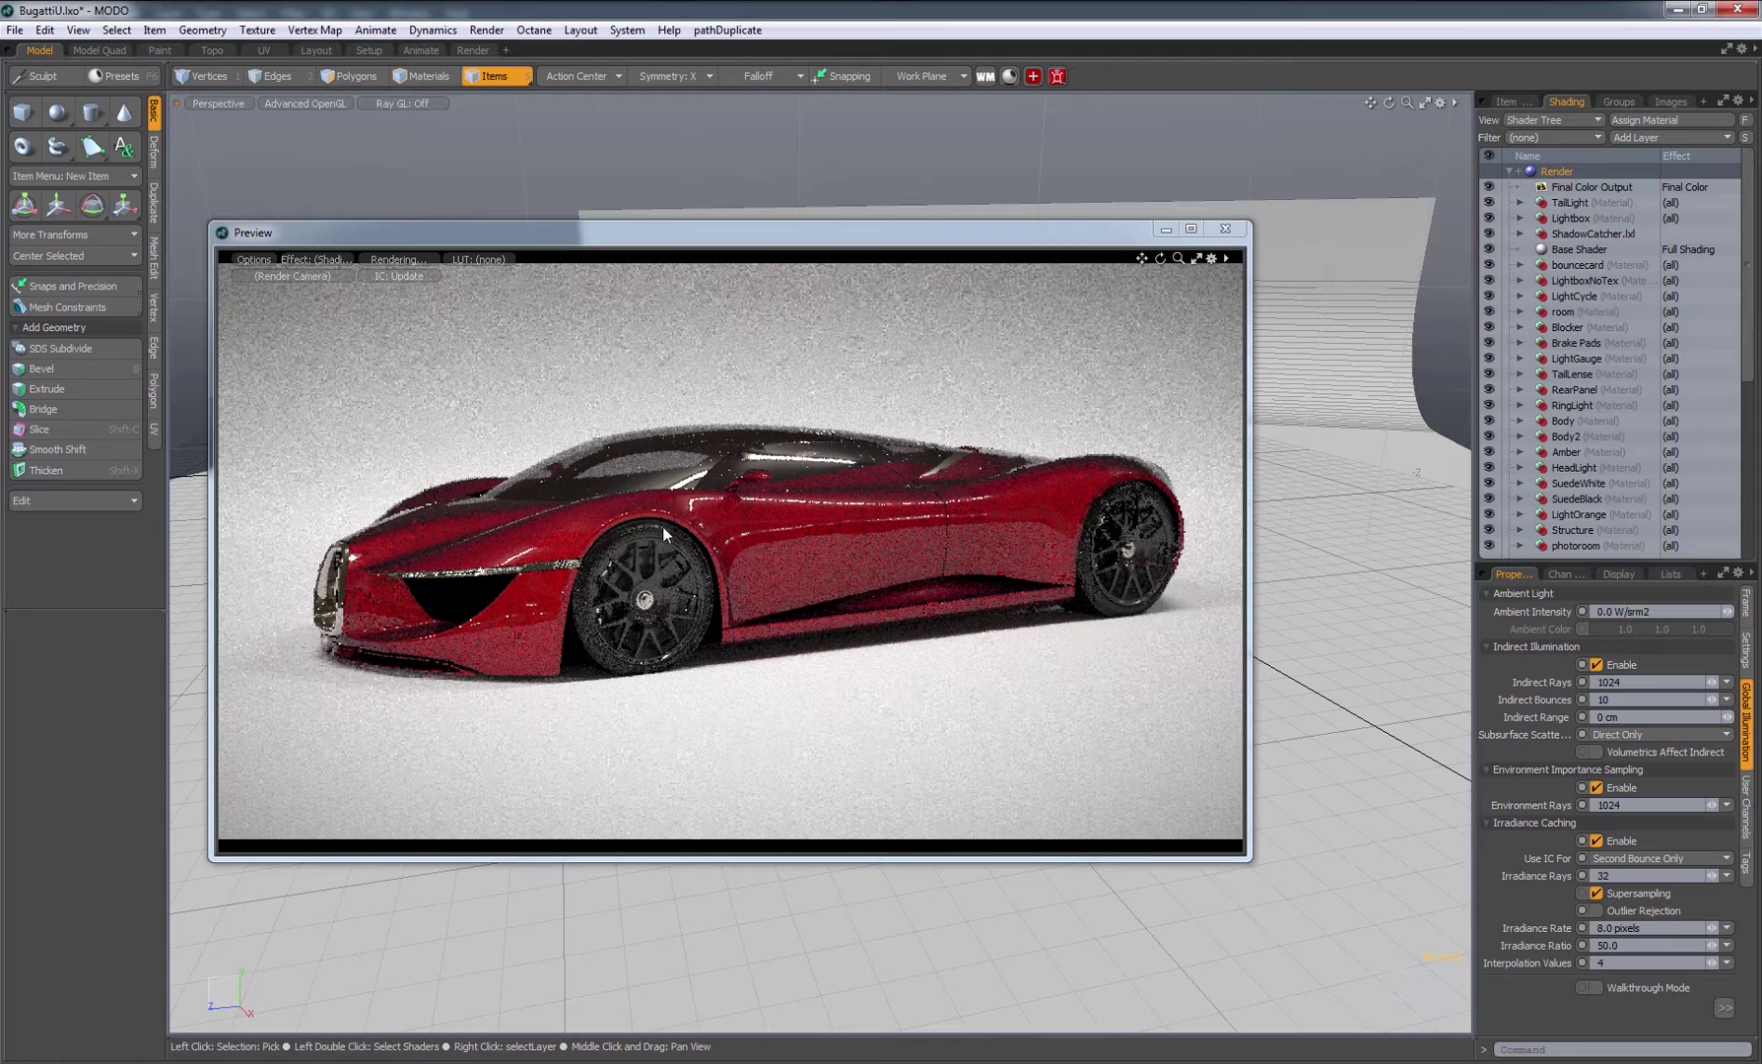
click(1697, 858)
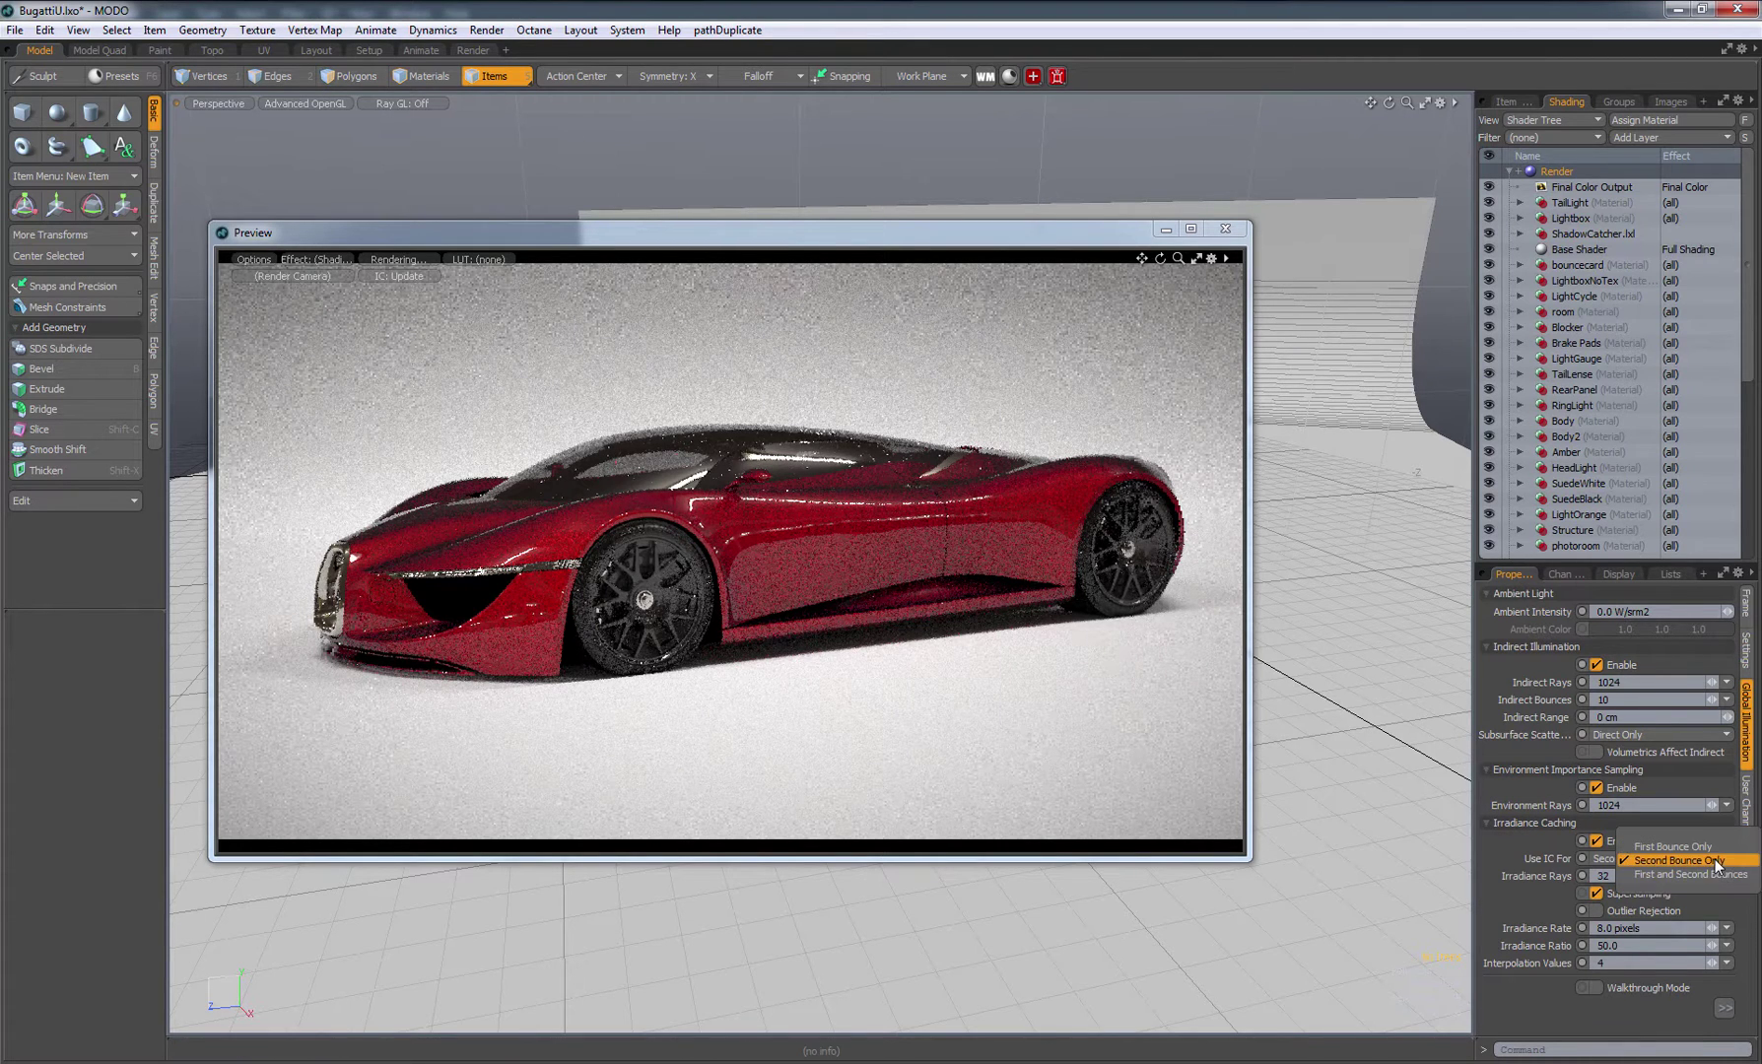
click(1551, 853)
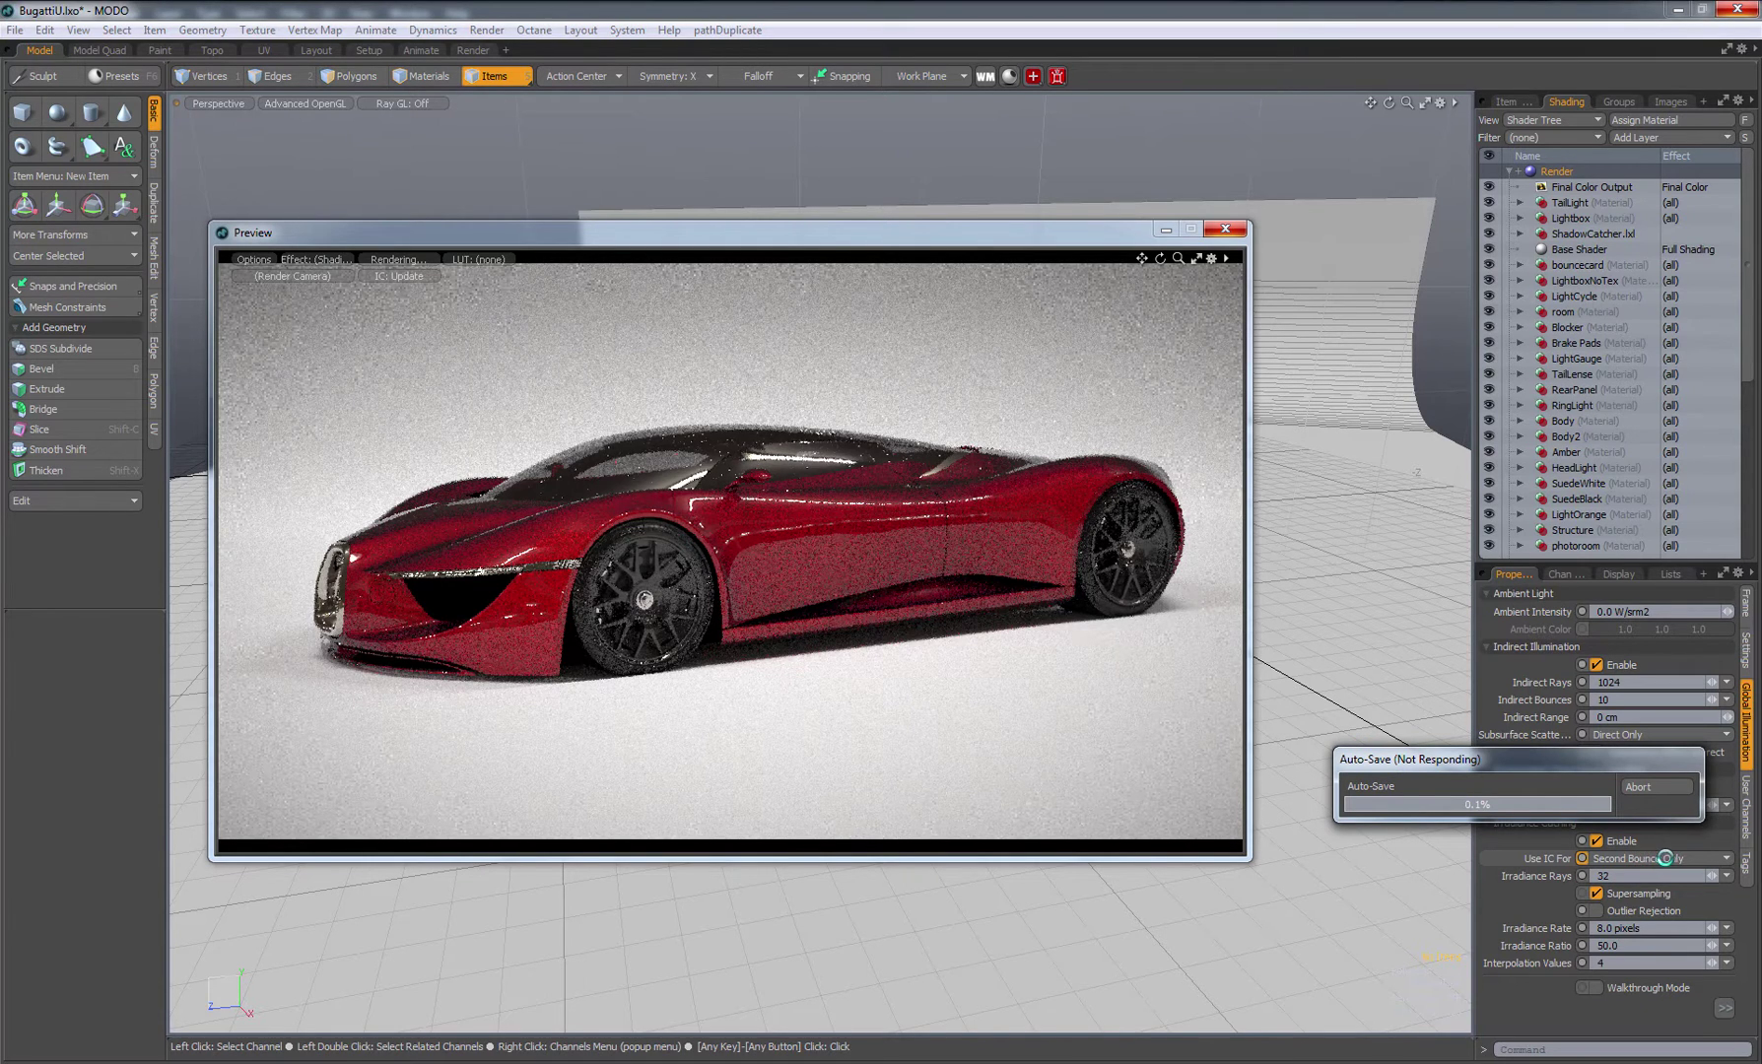
click(1655, 781)
click(1647, 857)
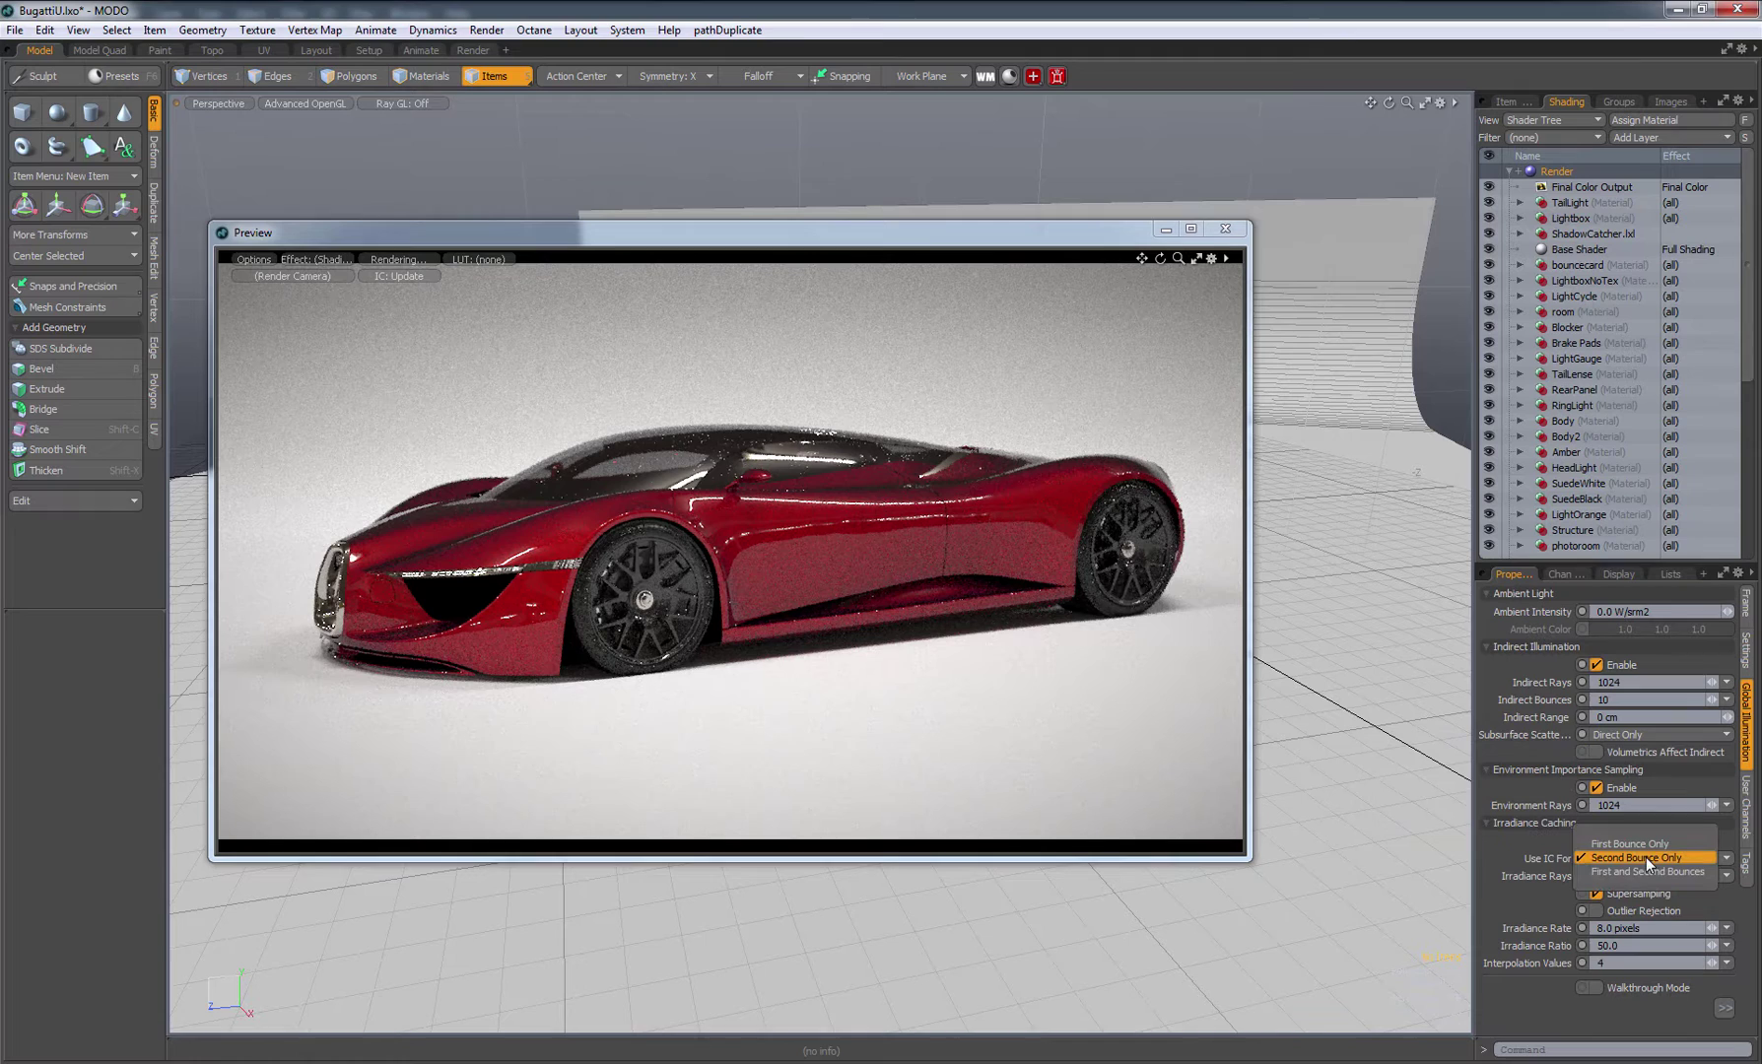
click(1648, 871)
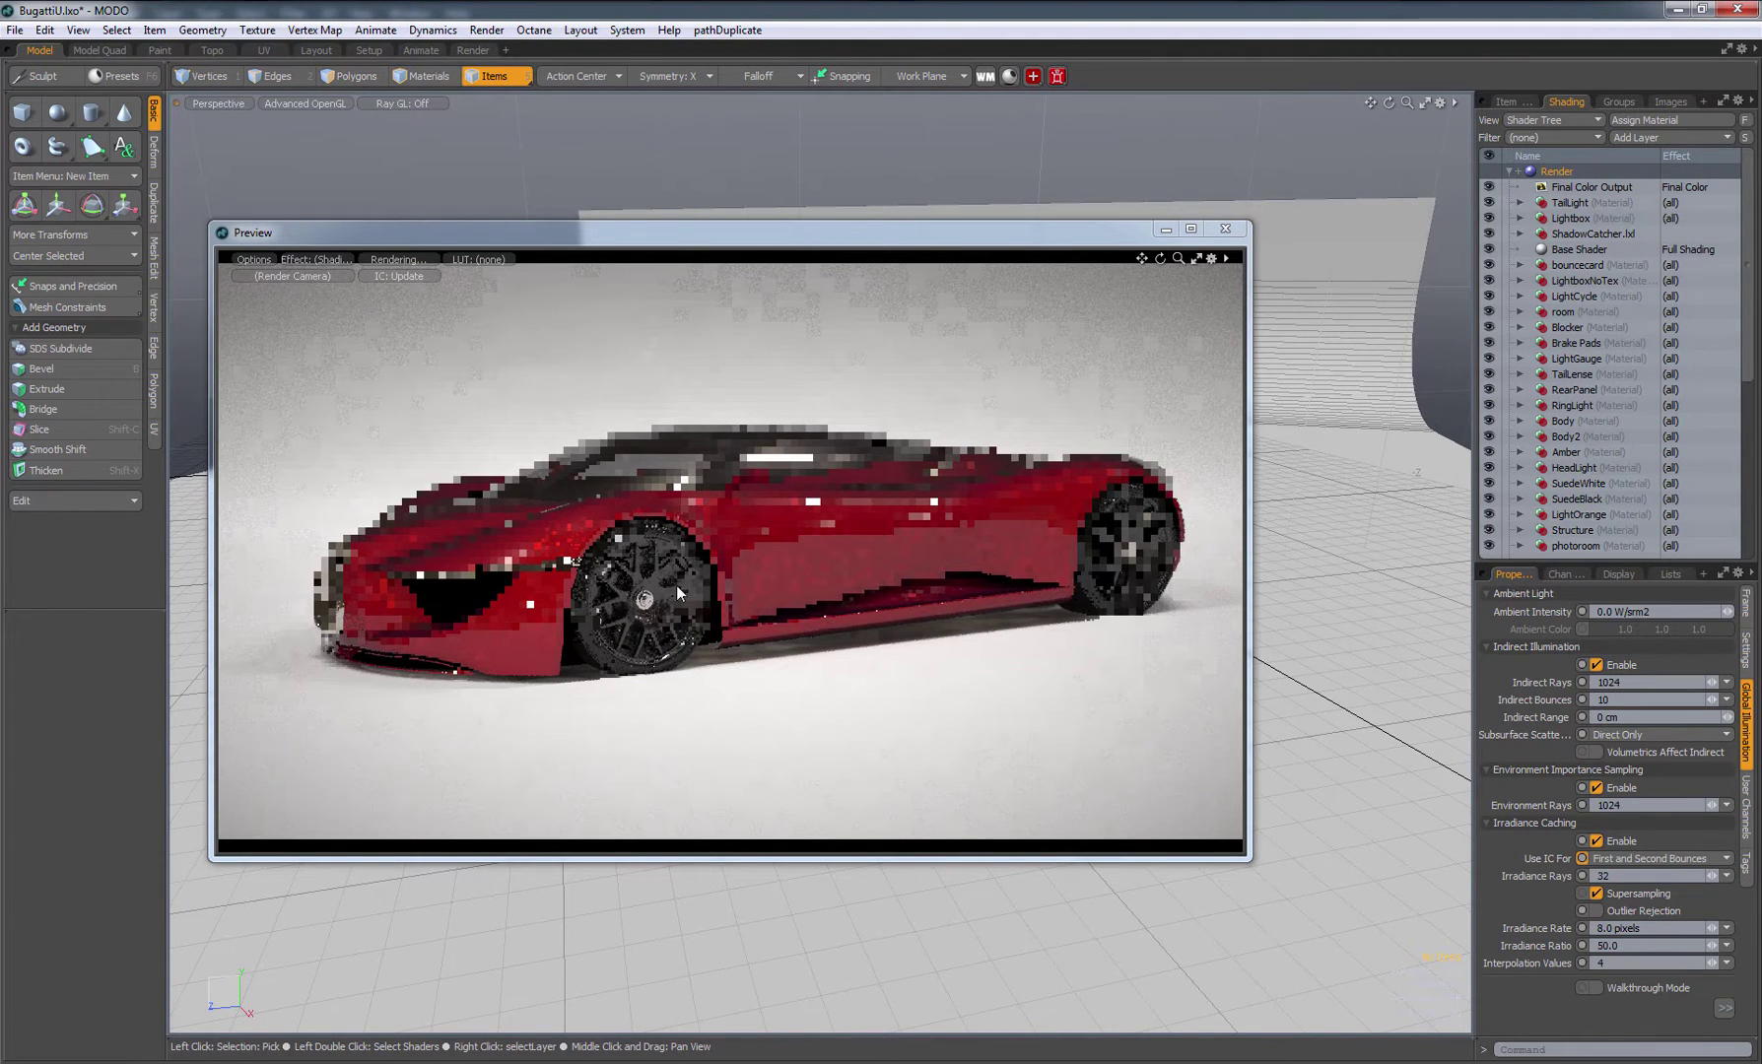
click(1597, 841)
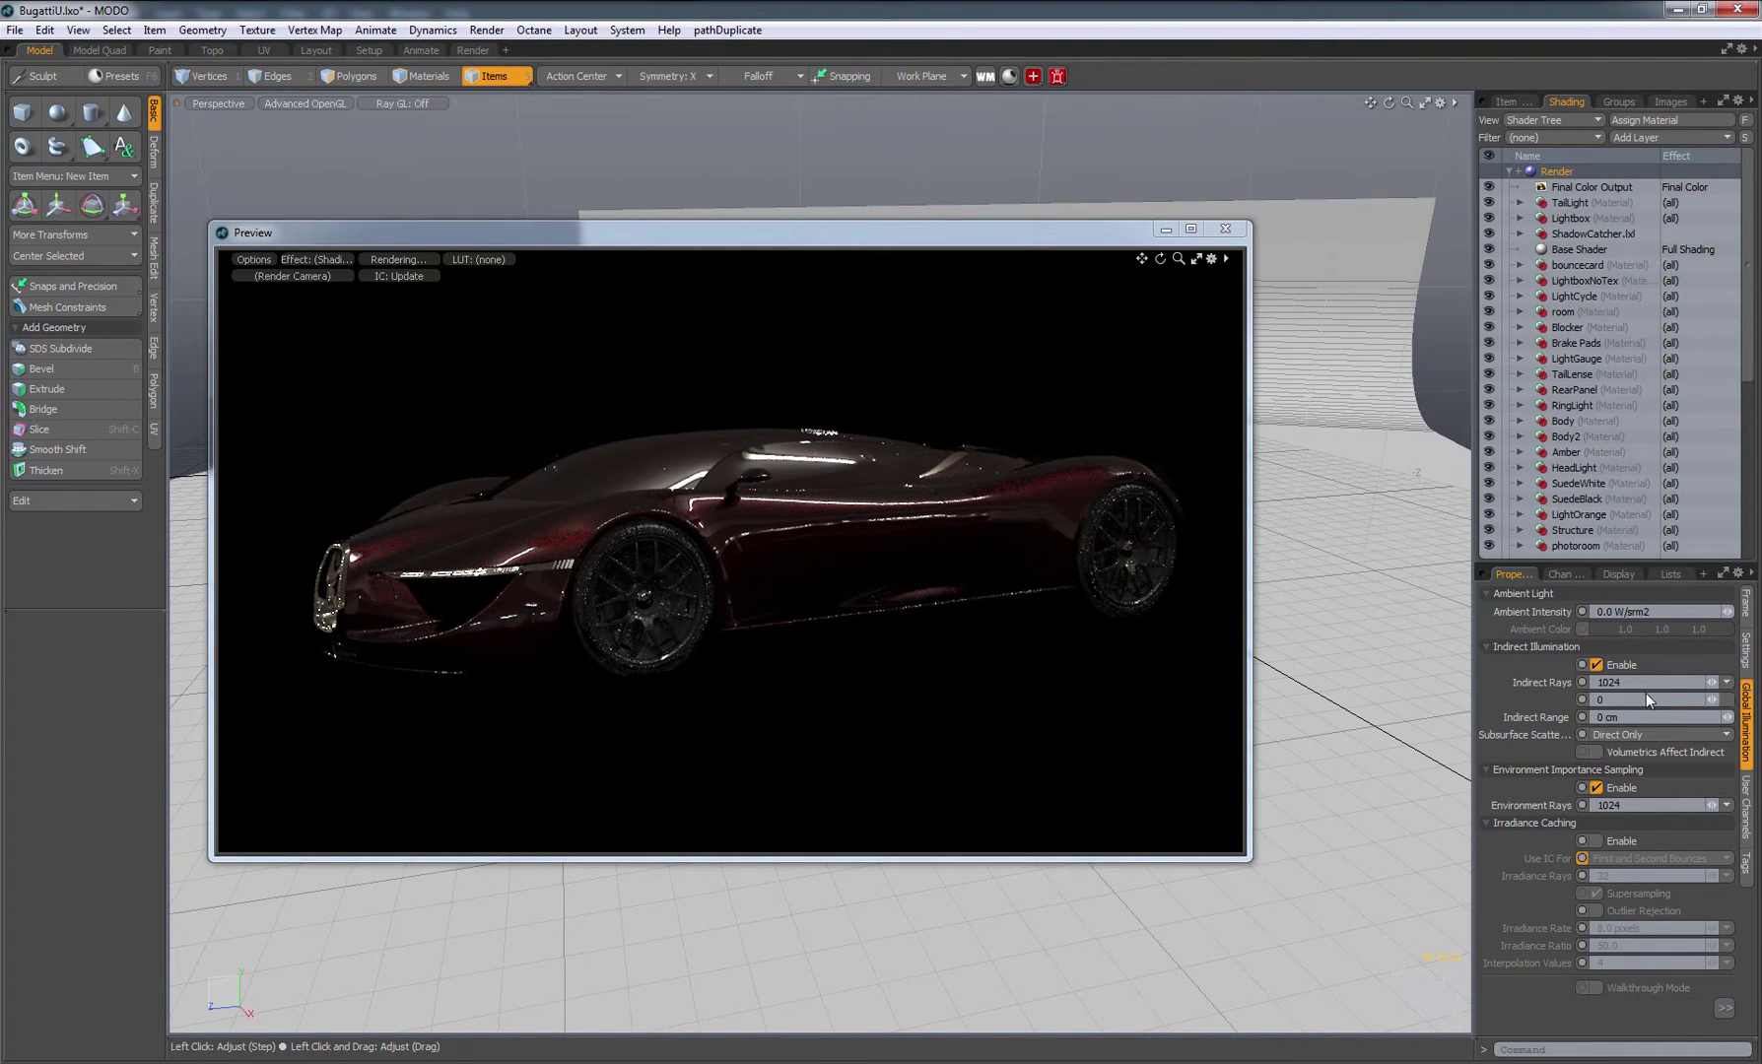
- Raise the indirect bounces through 1 and 2 to 3
click(1714, 702)
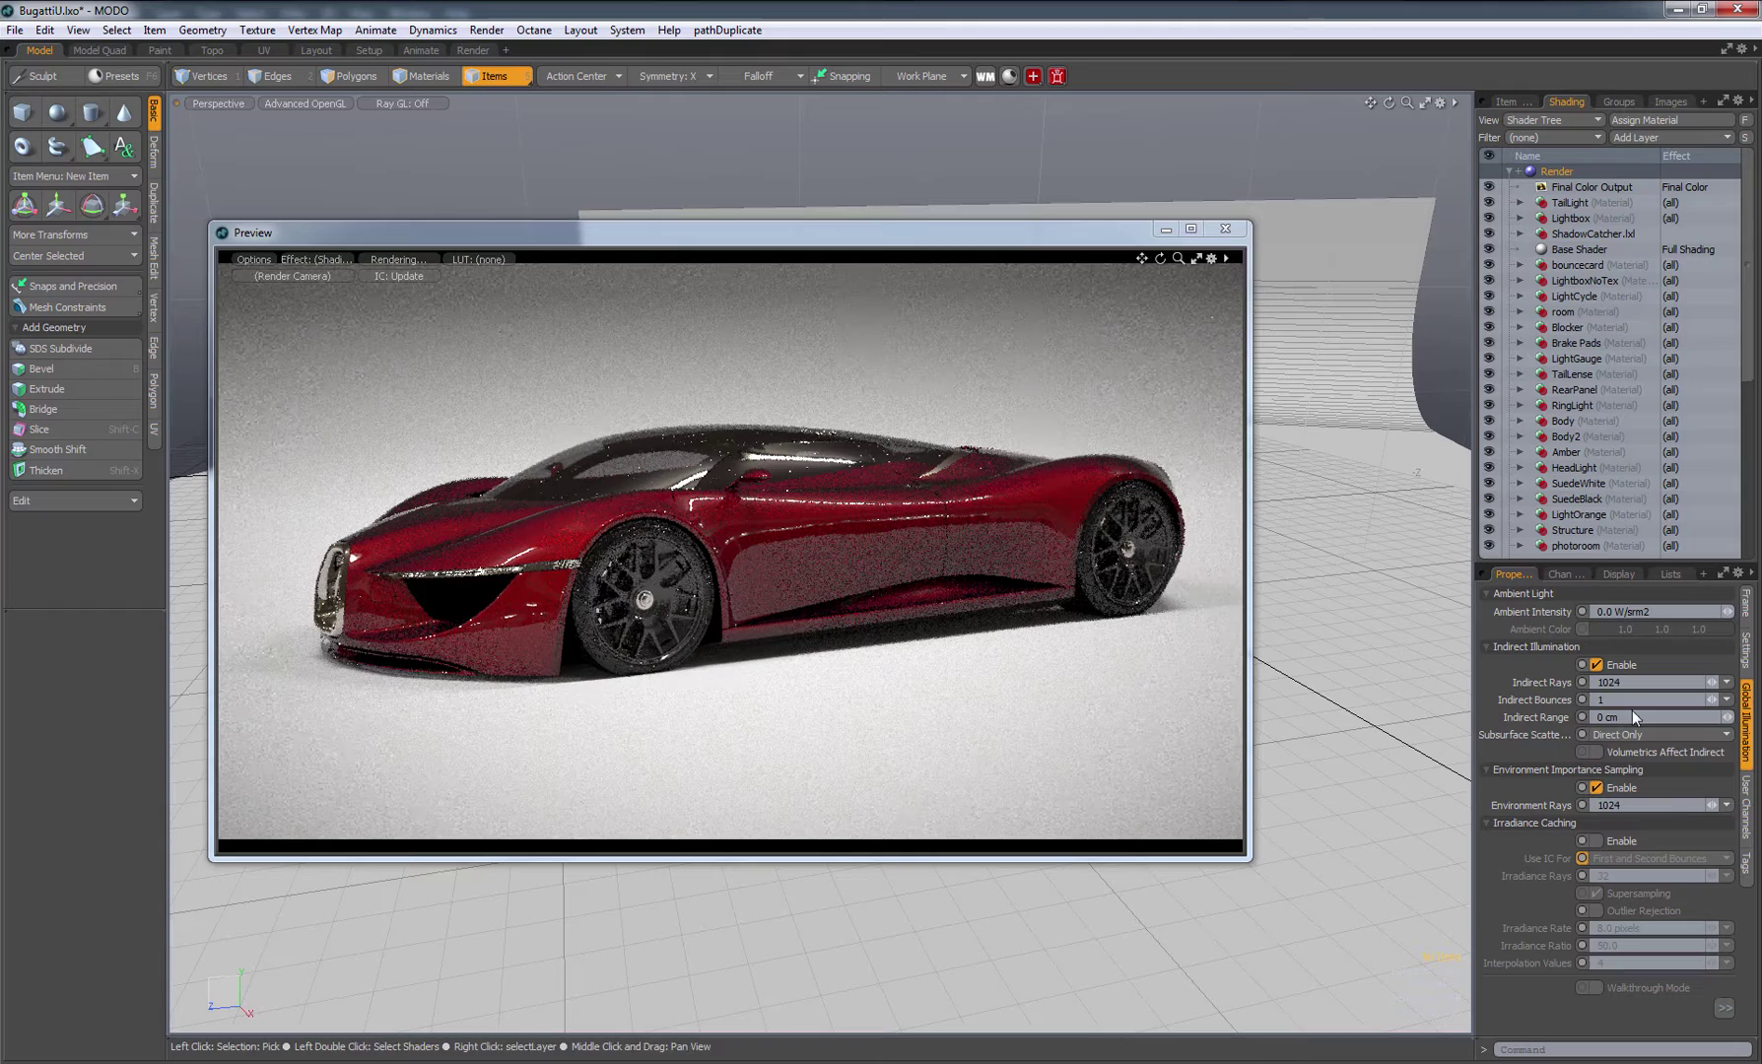
click(1715, 700)
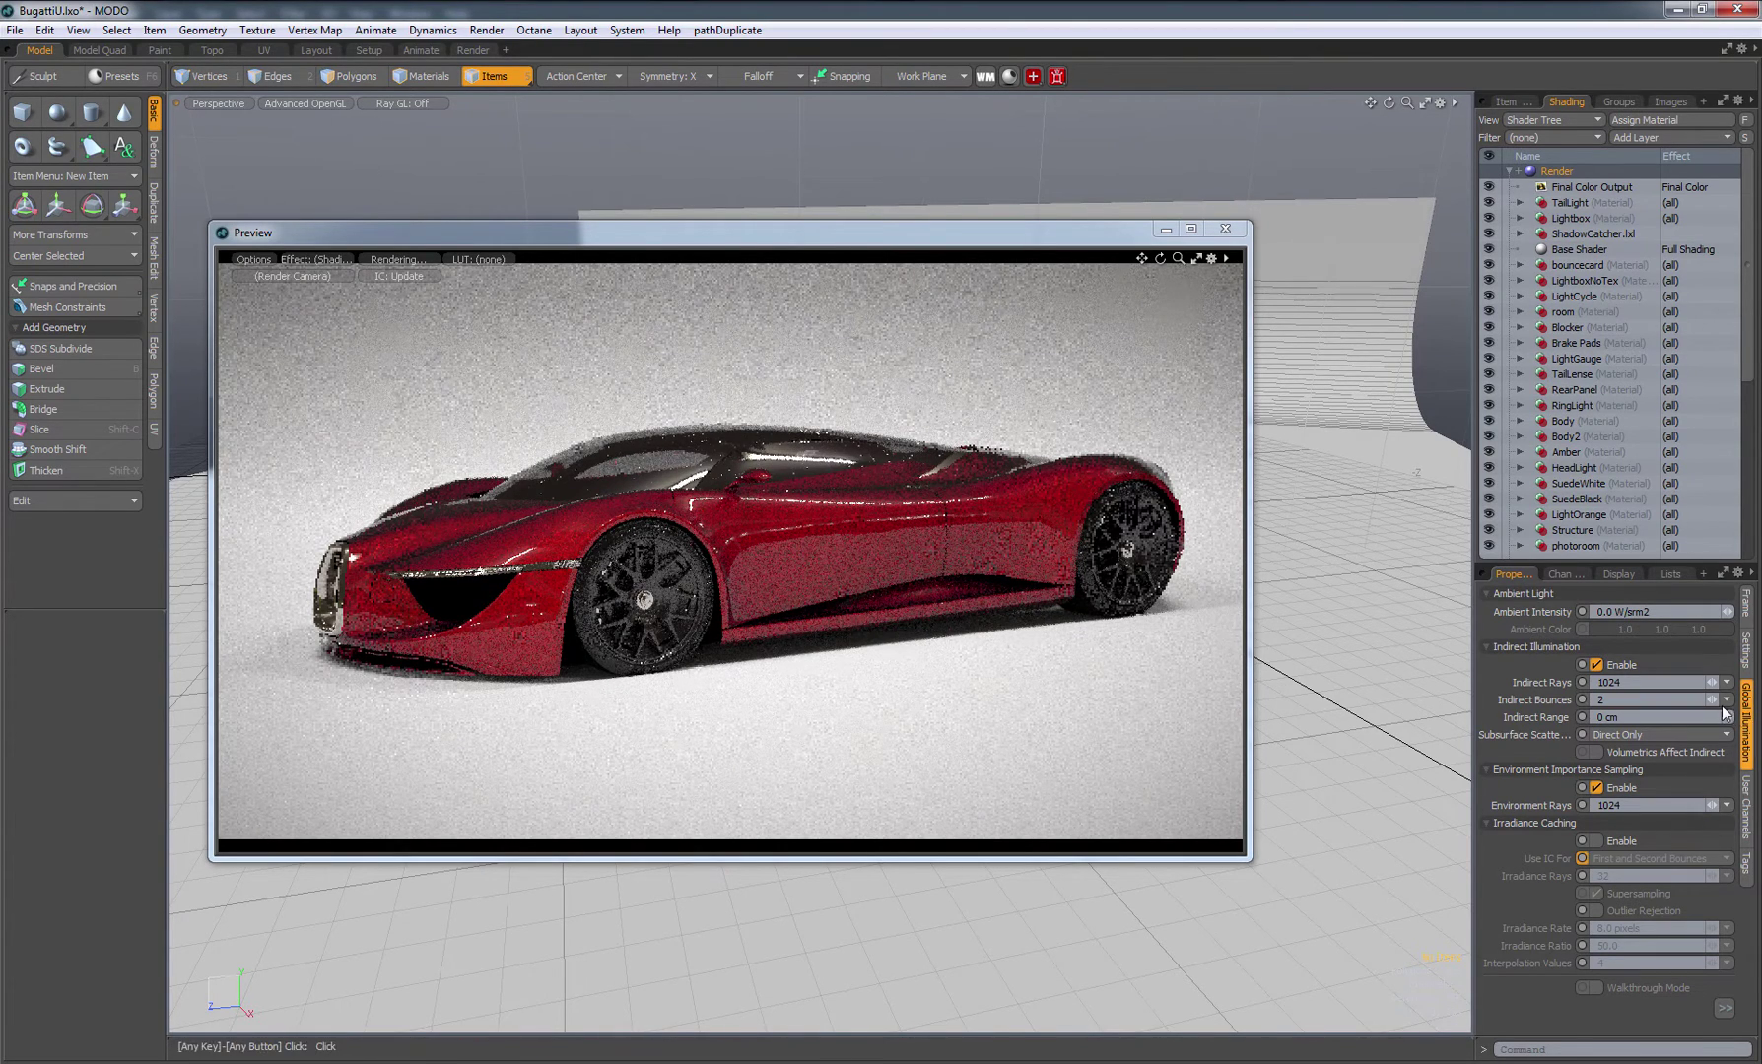
click(1600, 695)
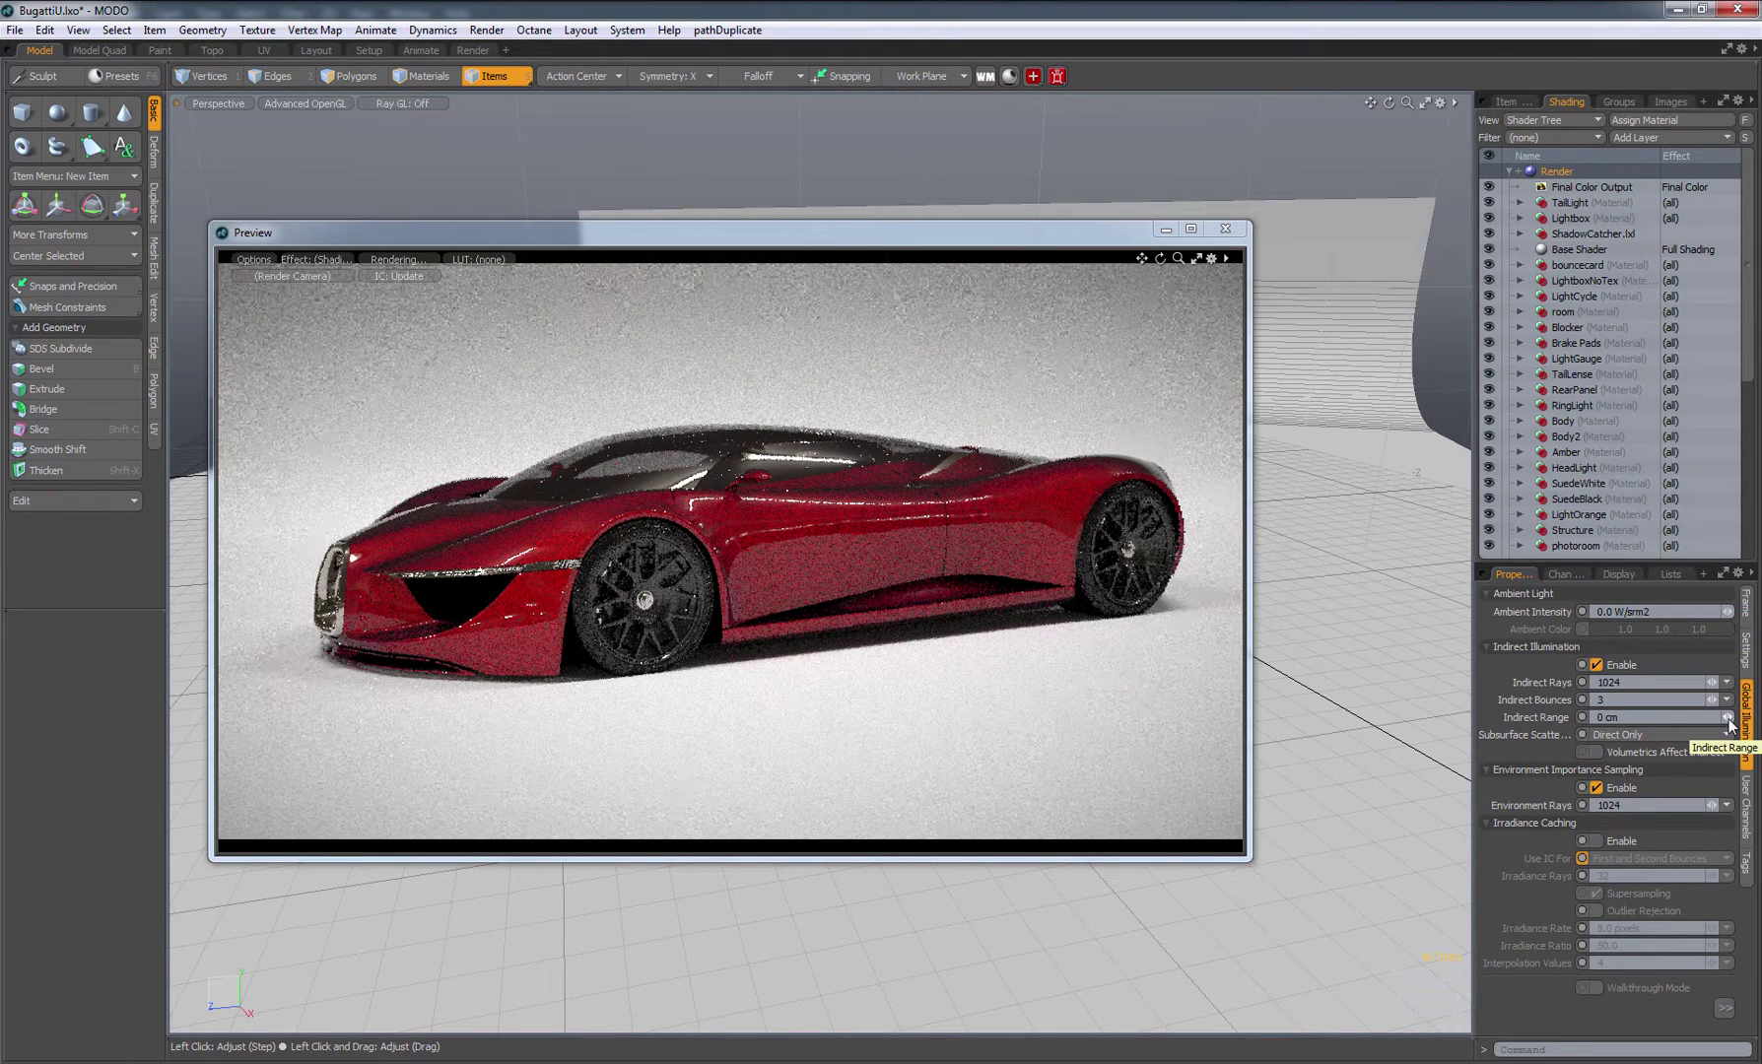
- Try indirect ranges from about 5 cm to 5.55 m, settle on 4.3 m, and reposition the preview window
drag(1727, 717, 1740, 717)
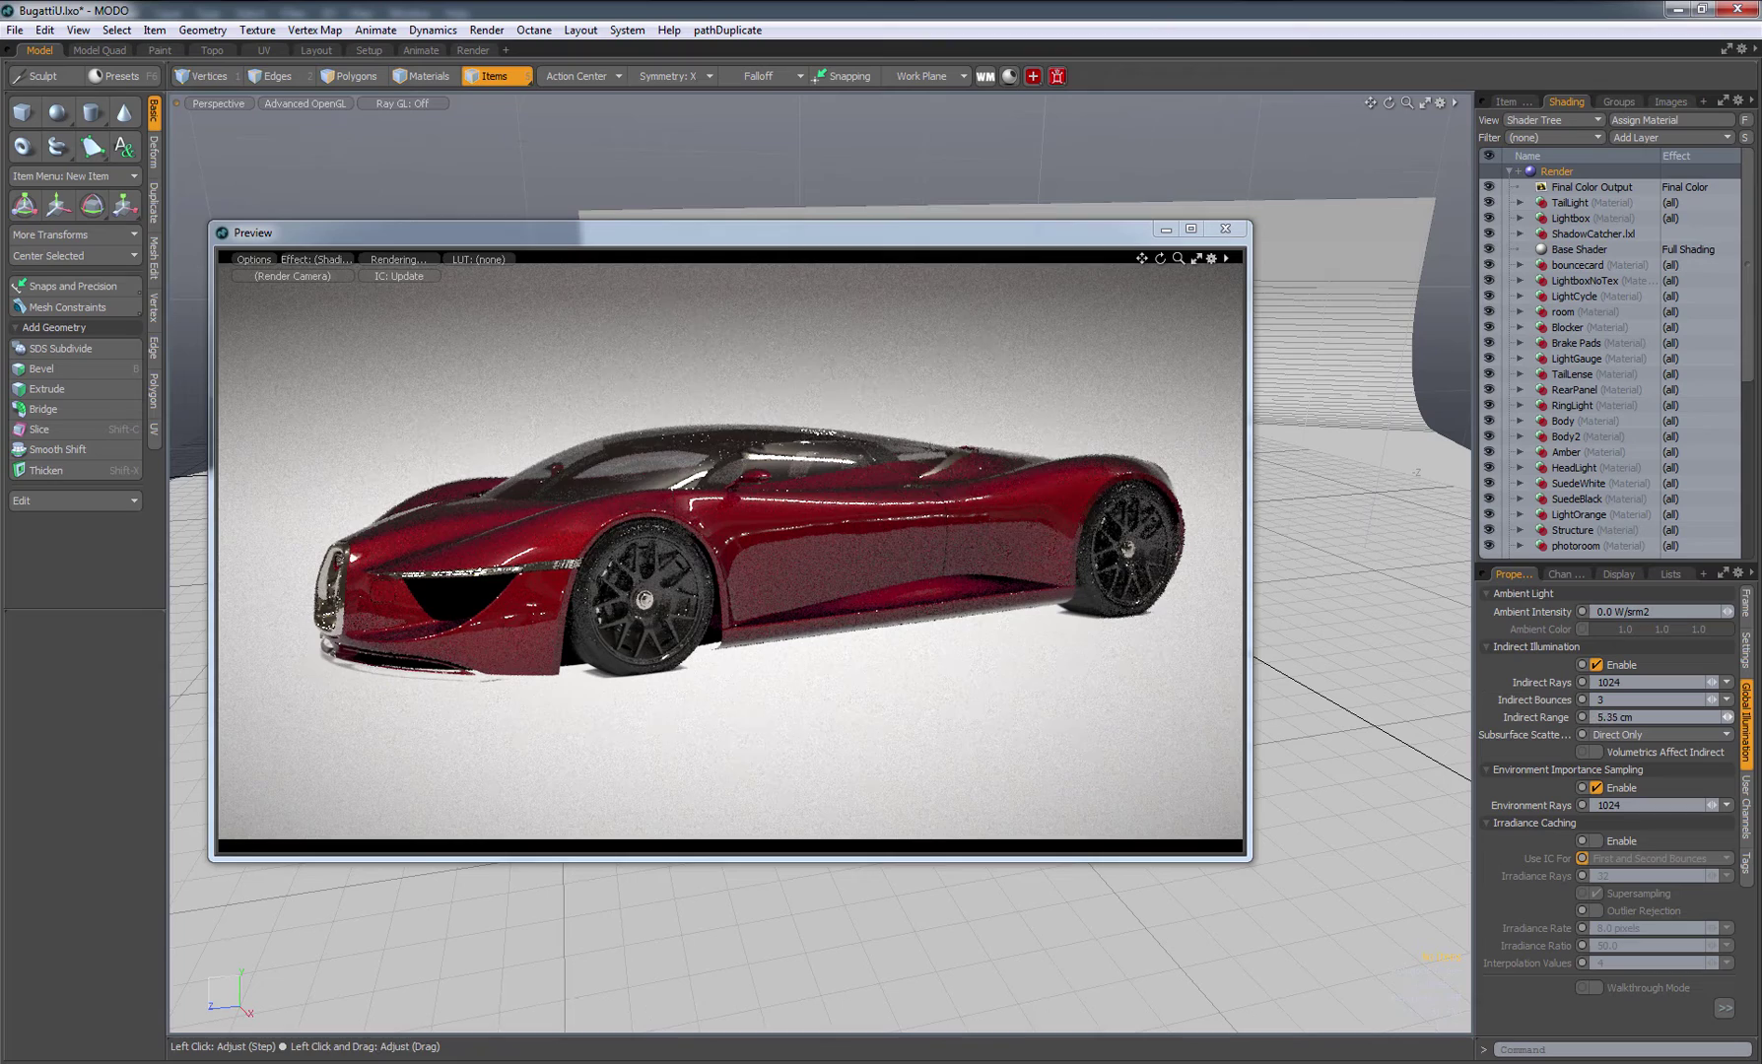
drag(1727, 716, 1737, 716)
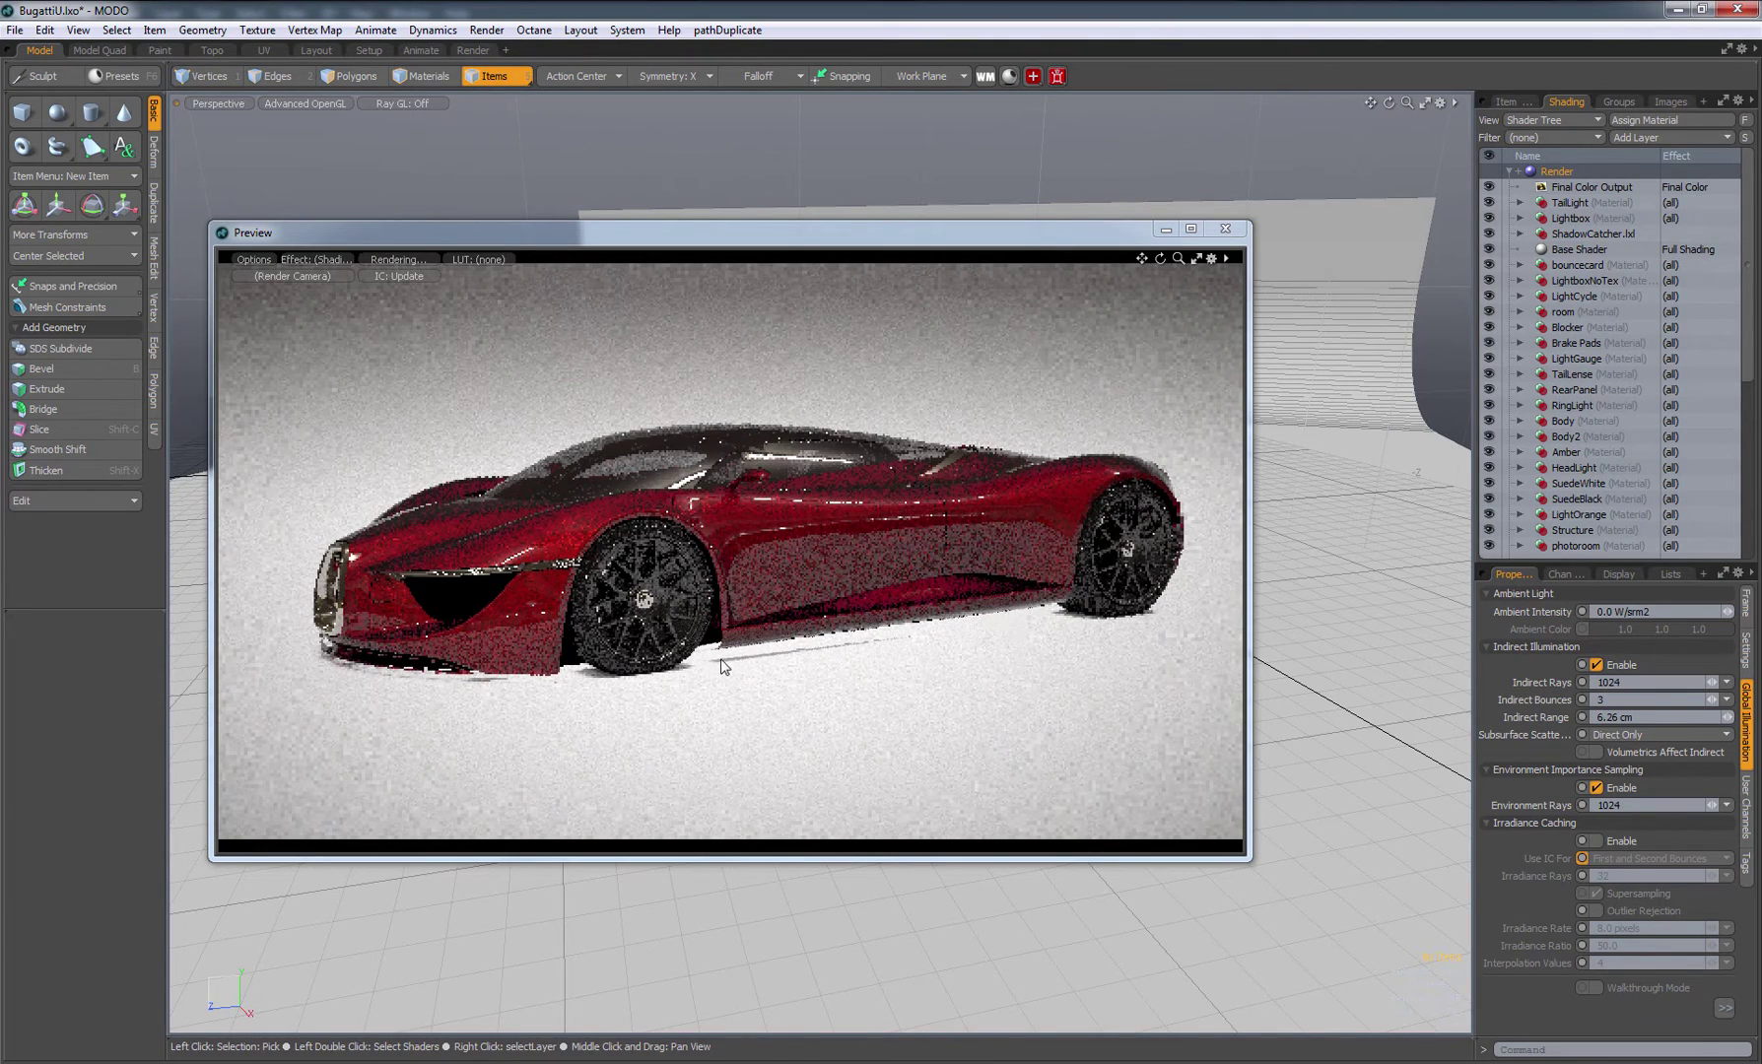
drag(1727, 717, 1732, 737)
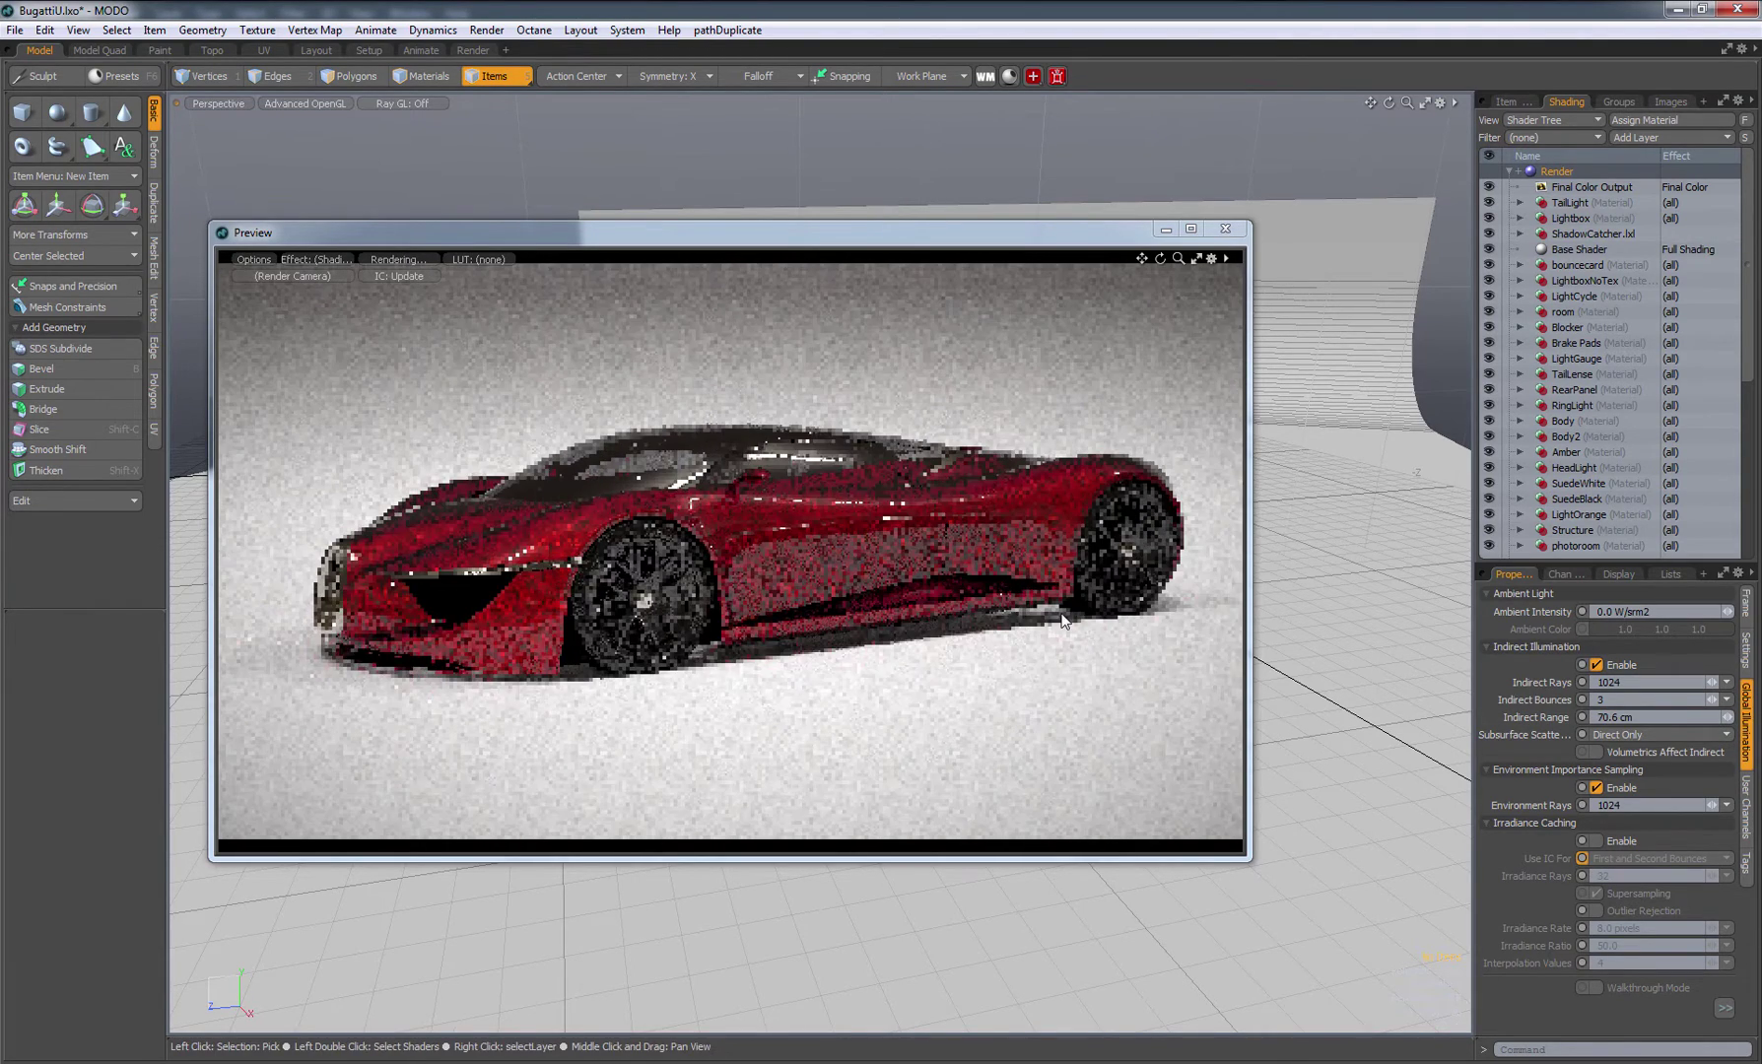
drag(1728, 717, 1732, 730)
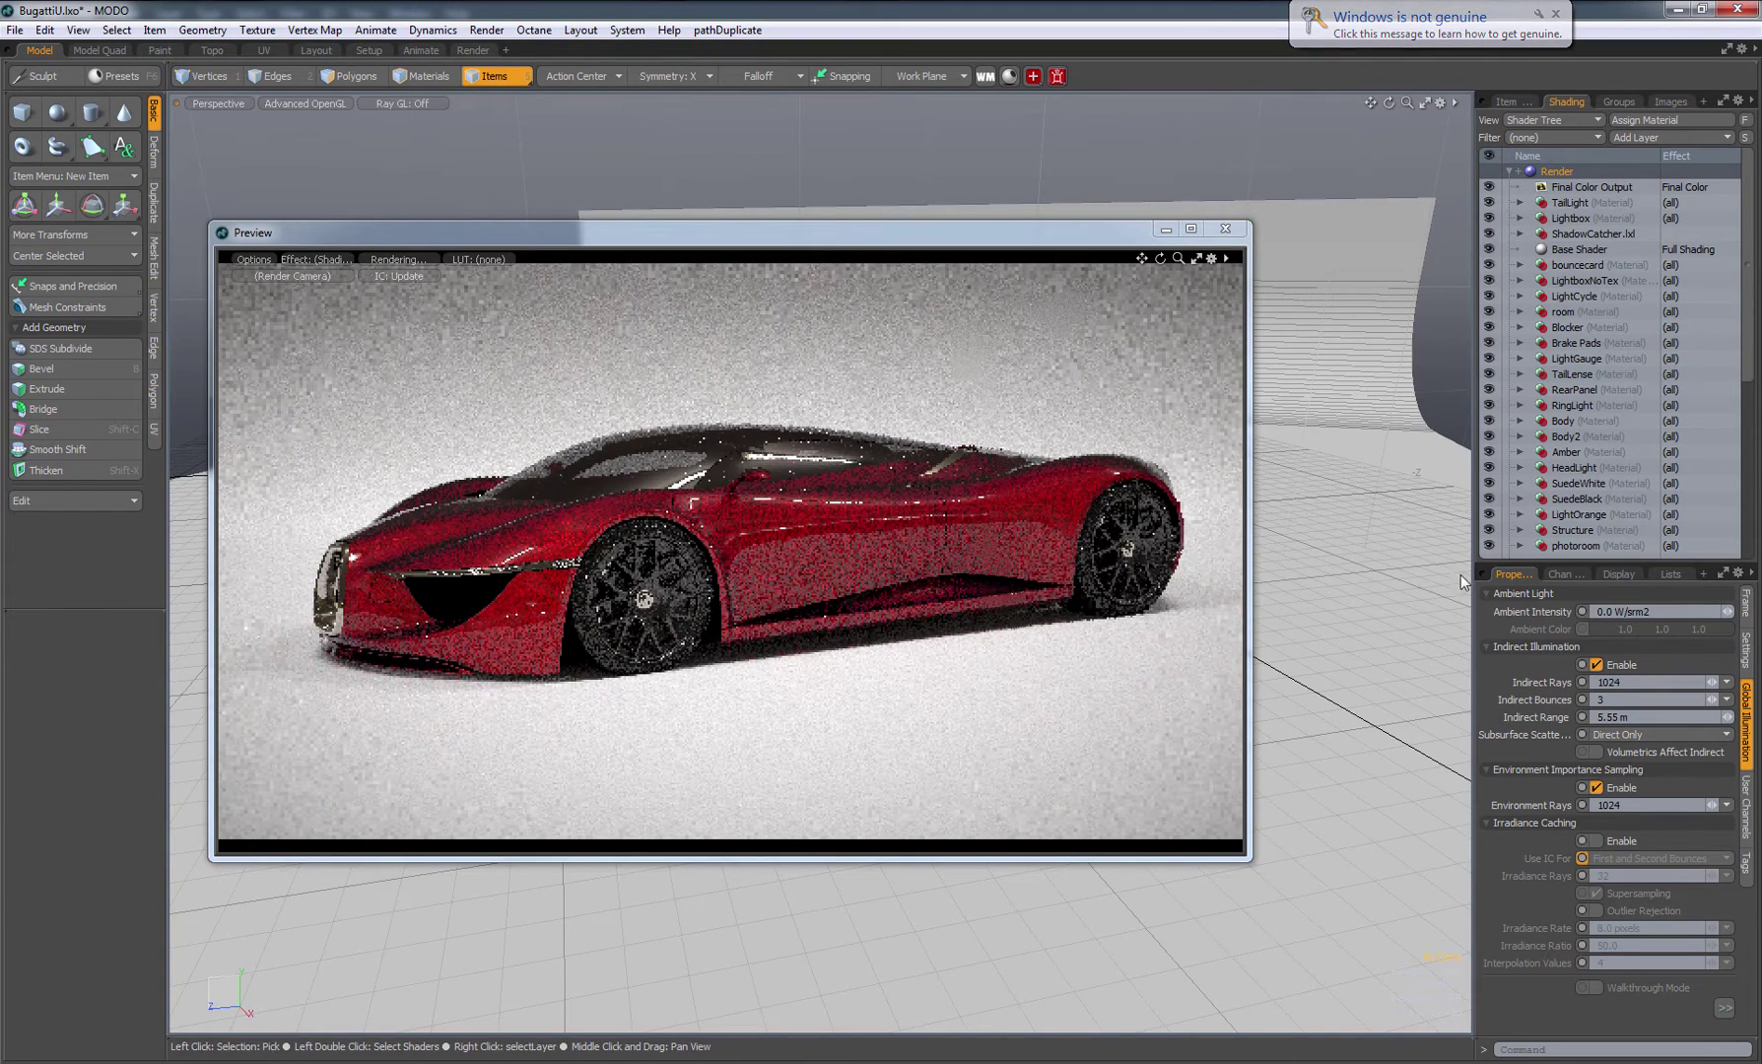
drag(1728, 717, 1737, 721)
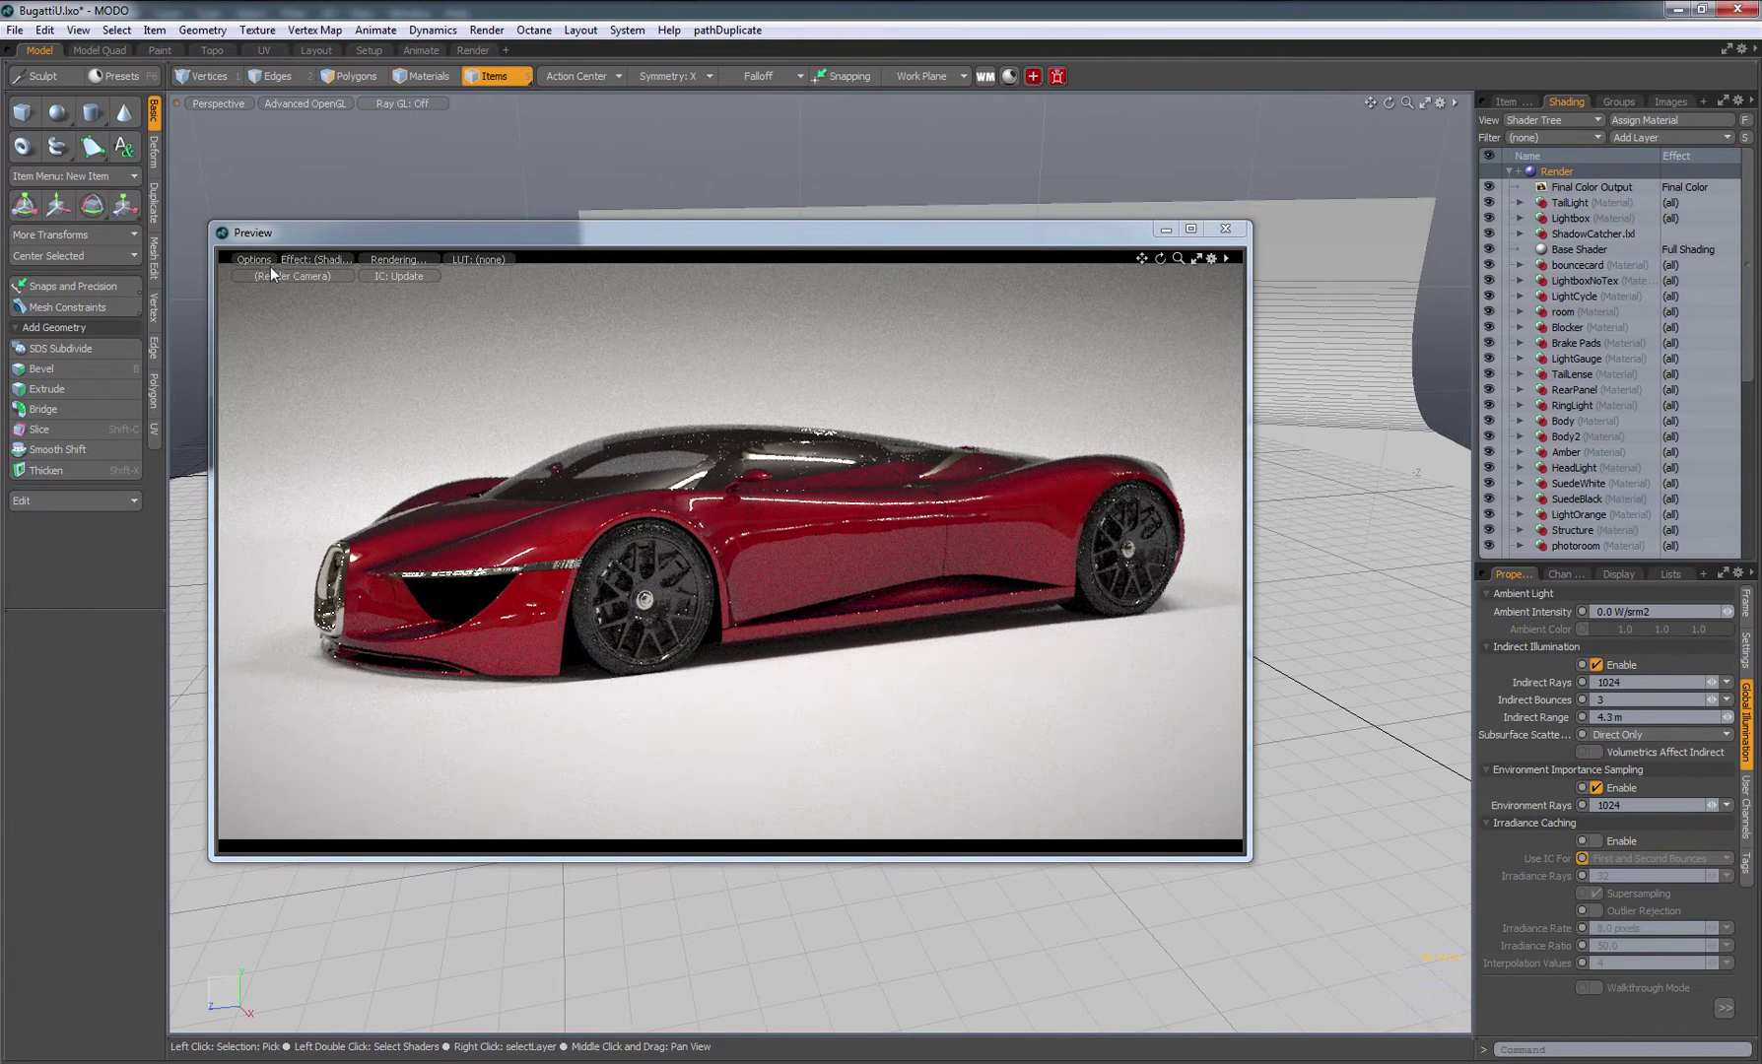
drag(295, 234, 327, 237)
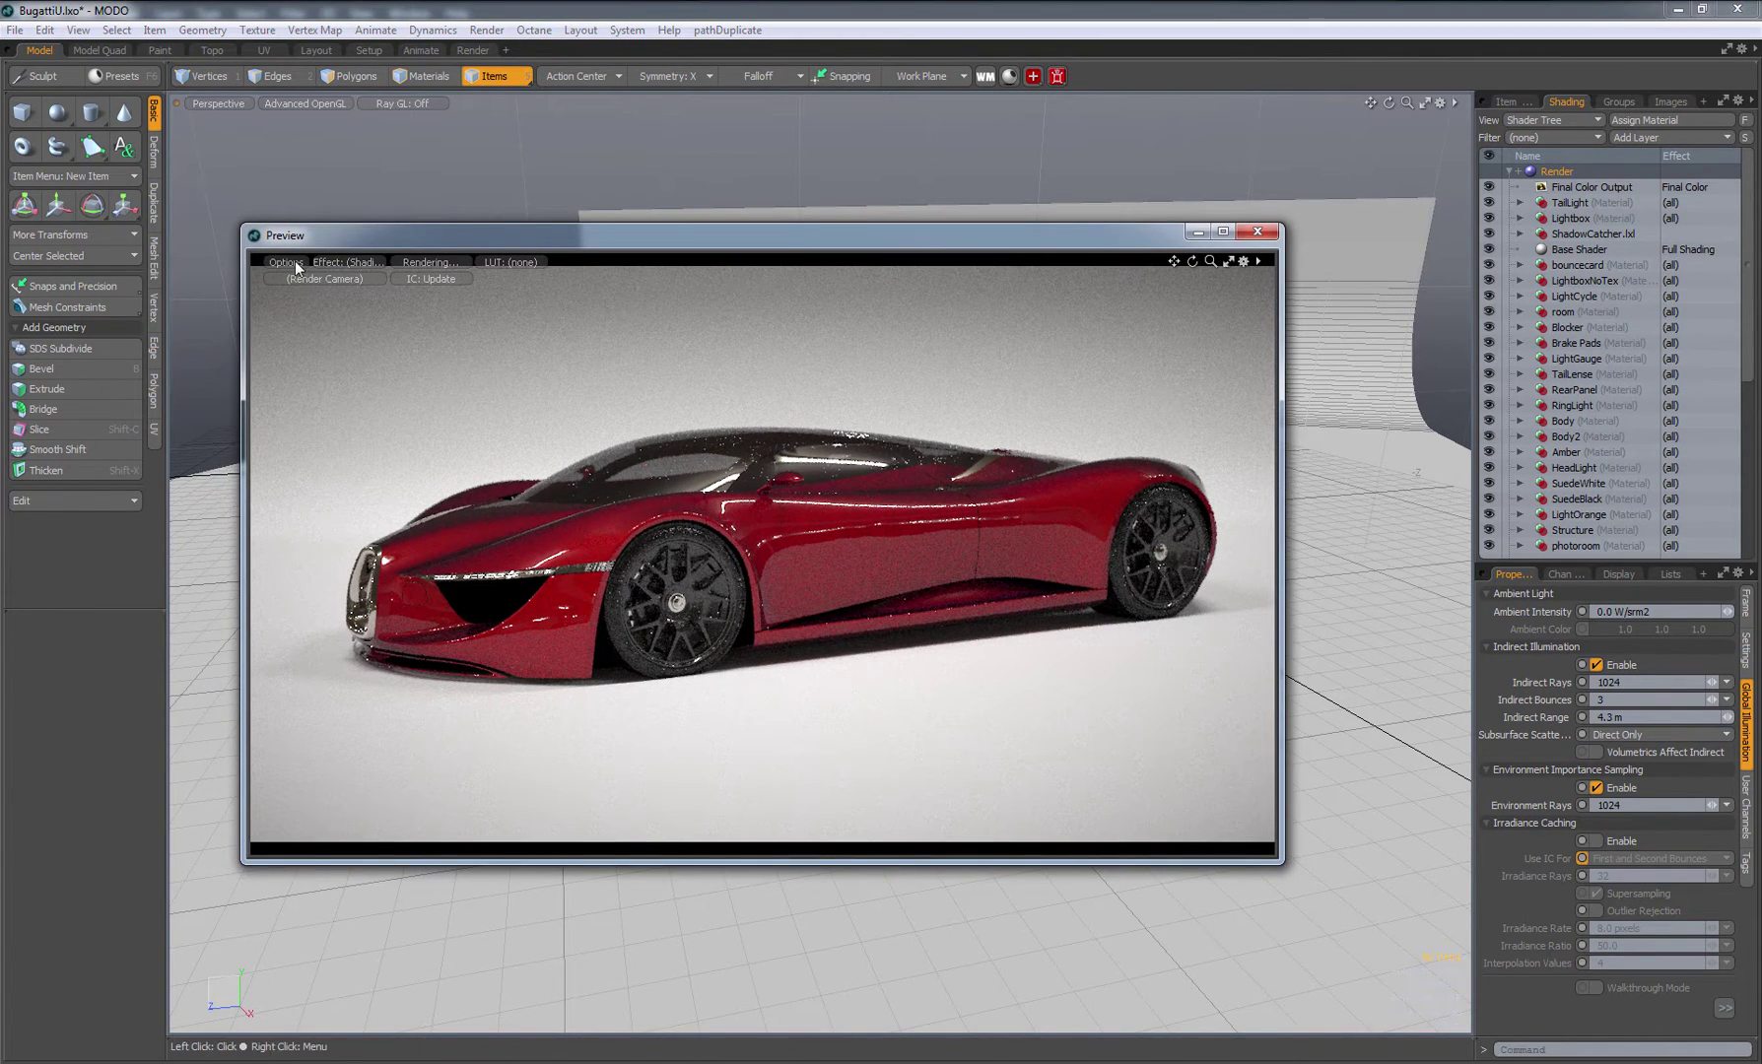
- Check the render's frame size settings, then turn on Full Resolution for the scene preview
click(290, 261)
mouse_move(284, 320)
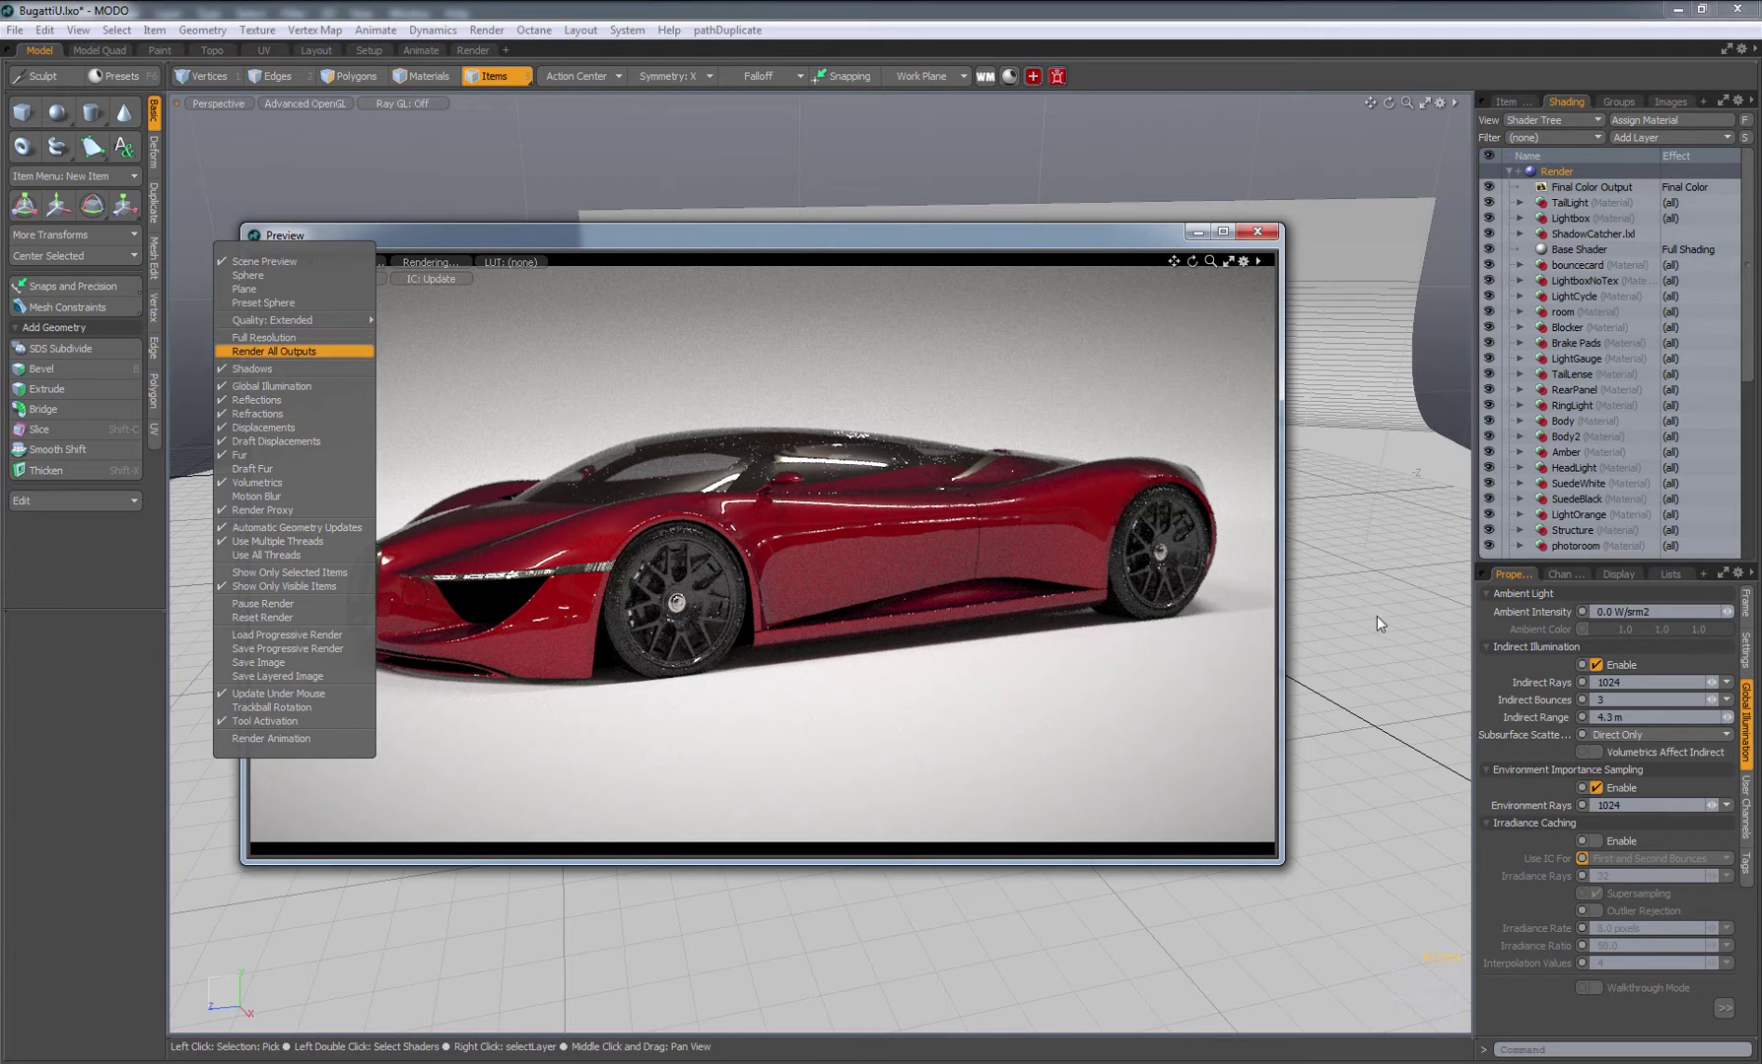
click(1589, 173)
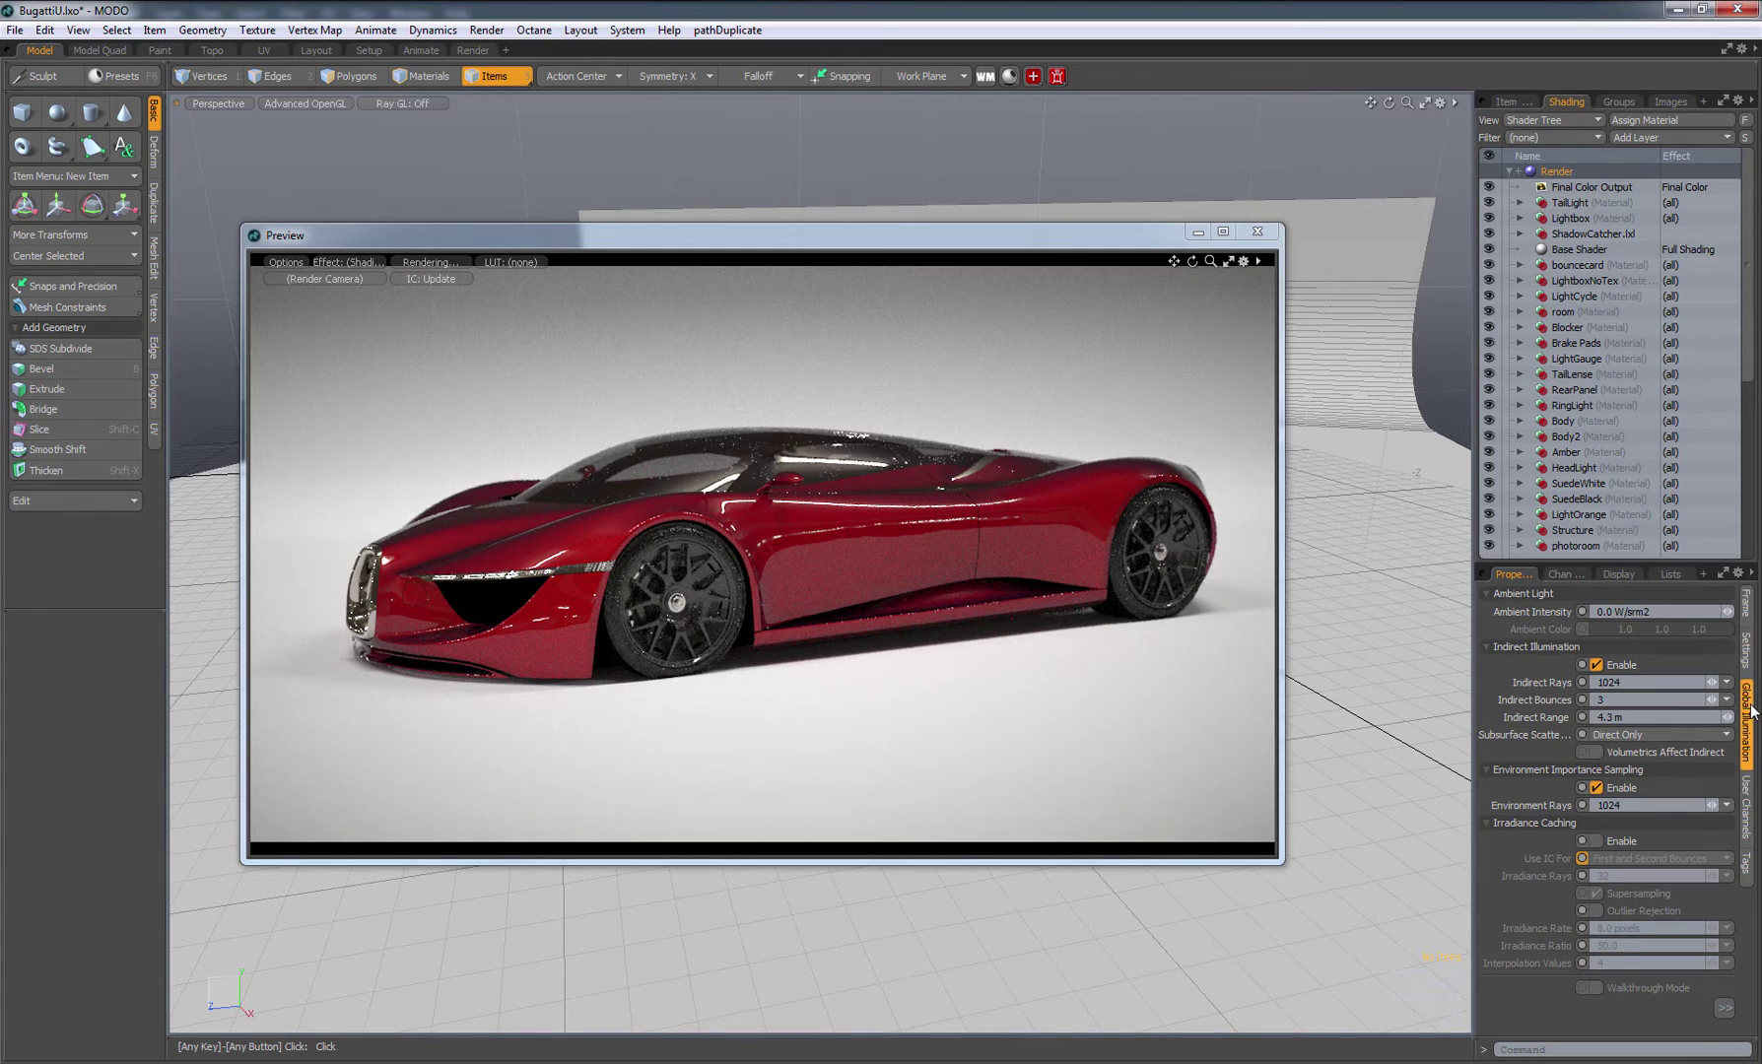
click(1749, 613)
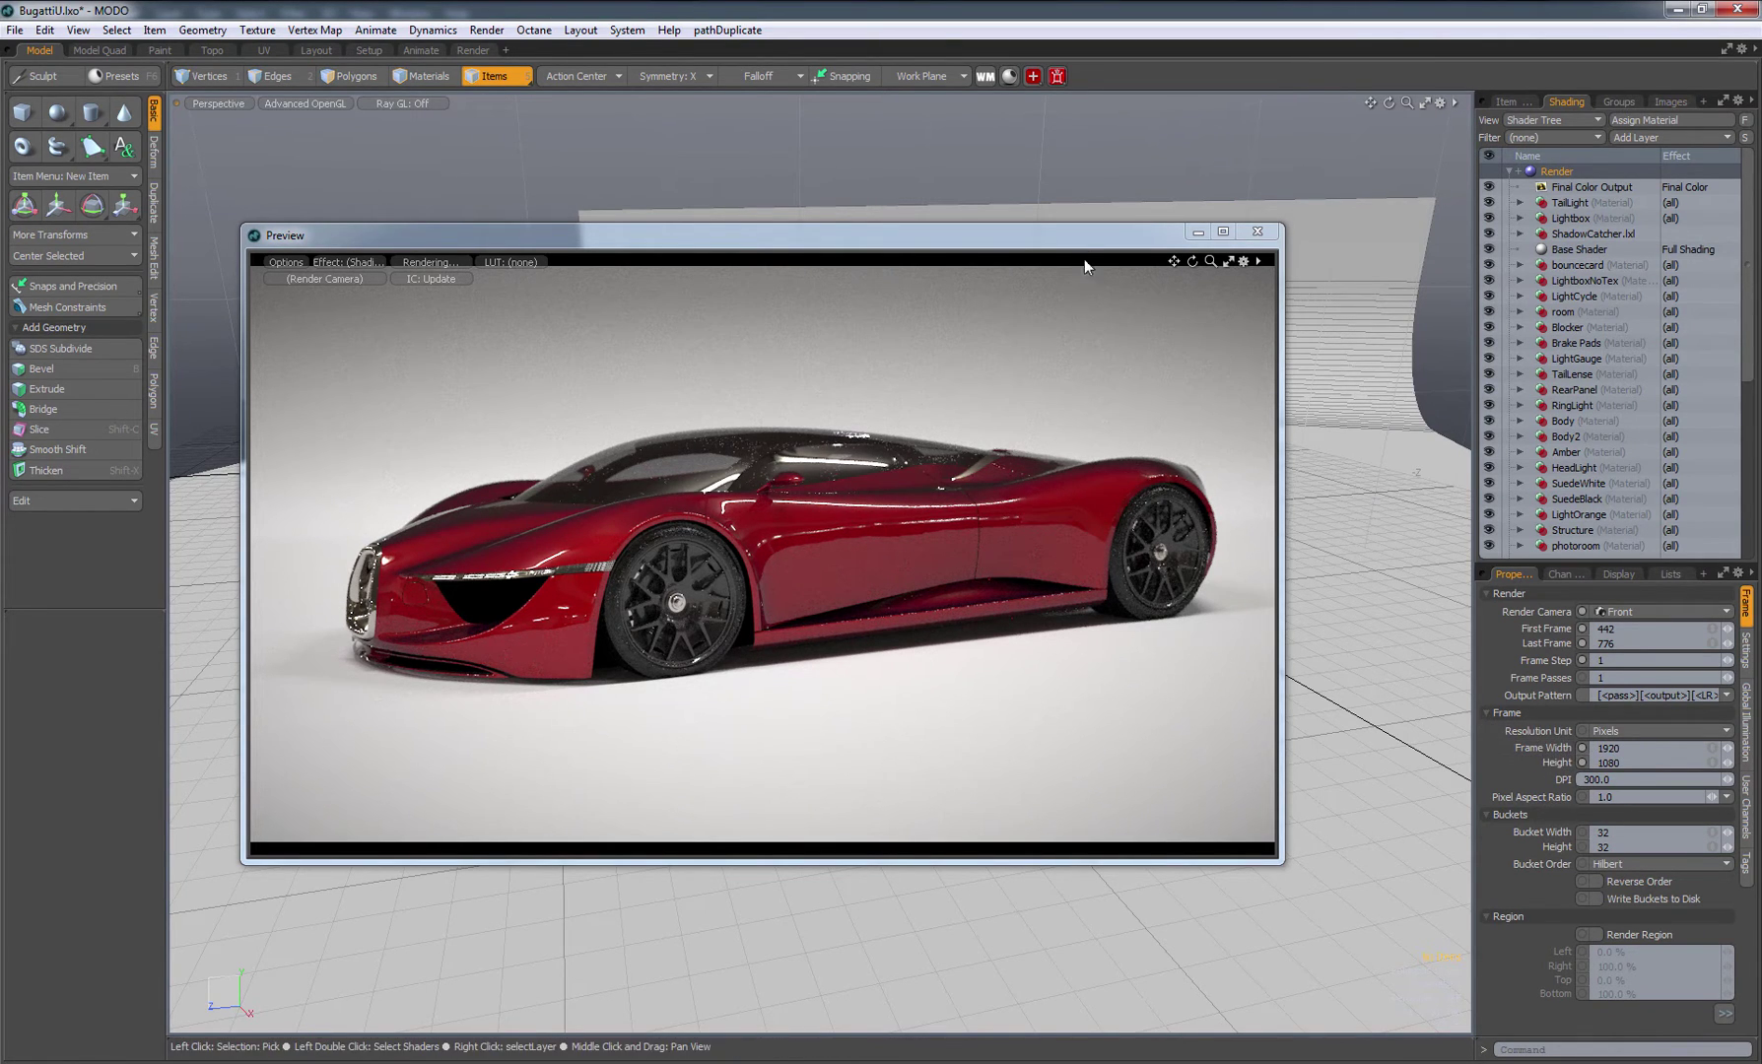
drag(1068, 241, 1047, 238)
click(251, 258)
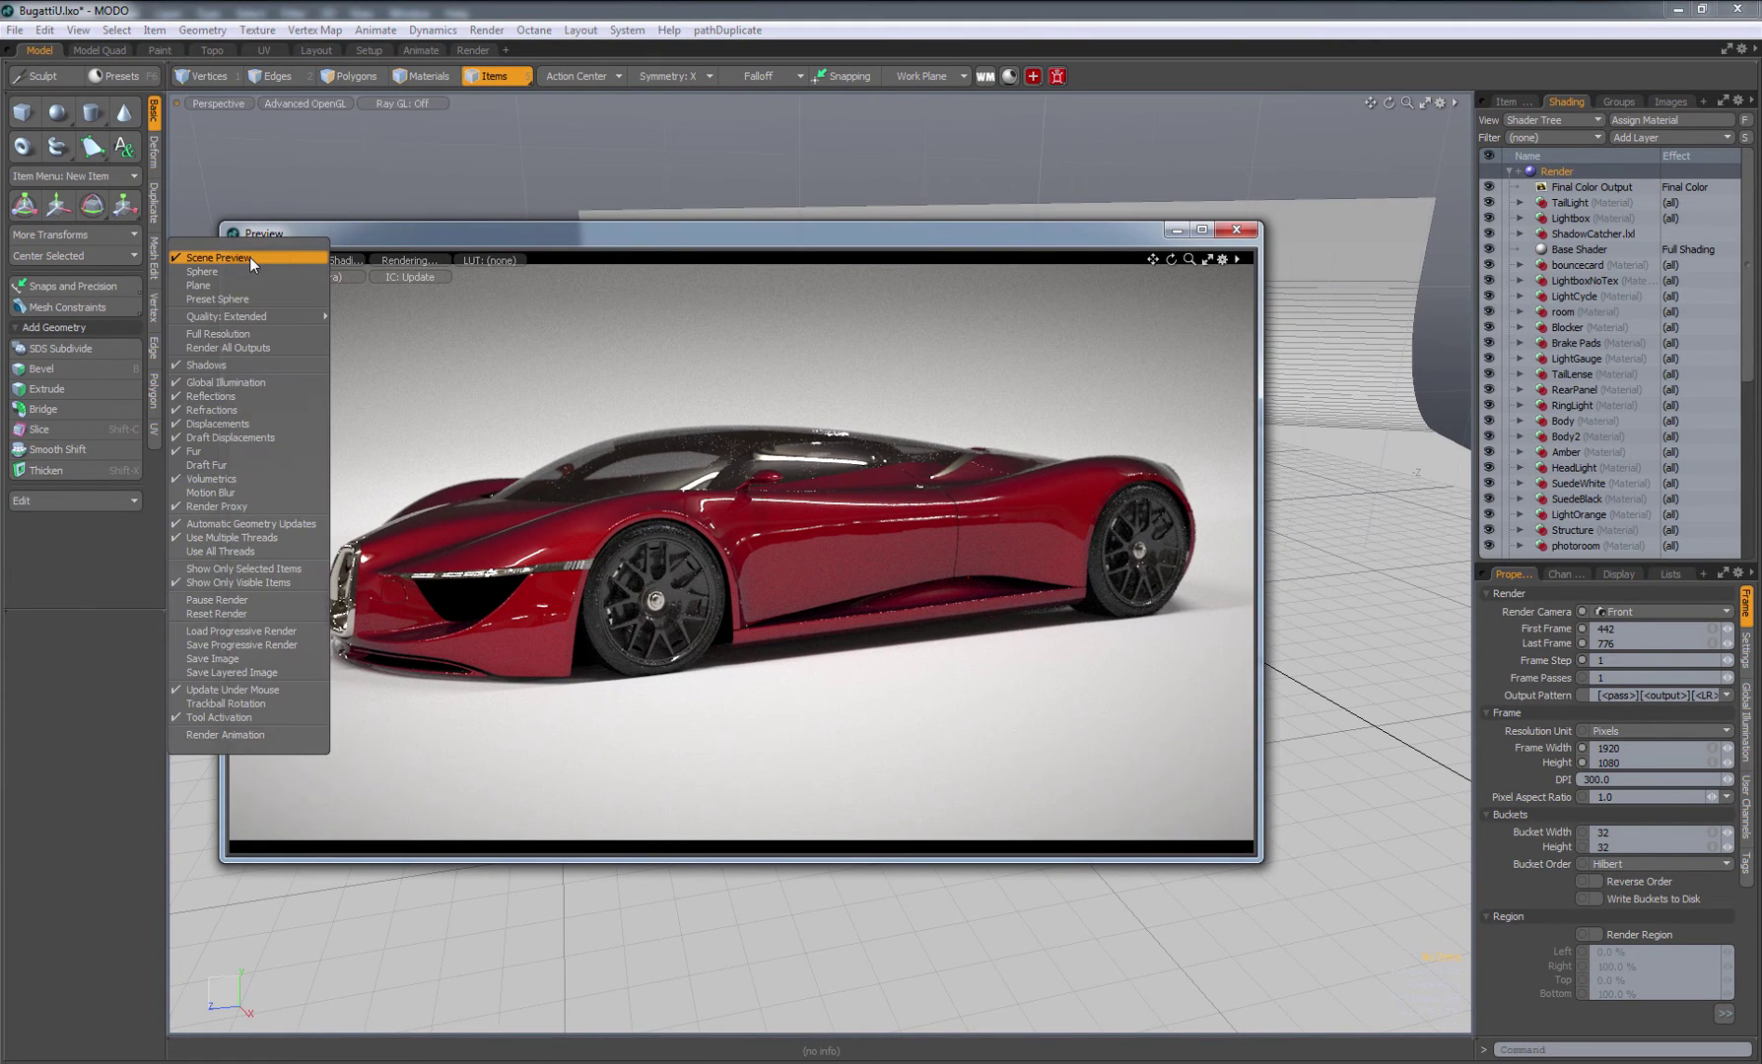
click(227, 333)
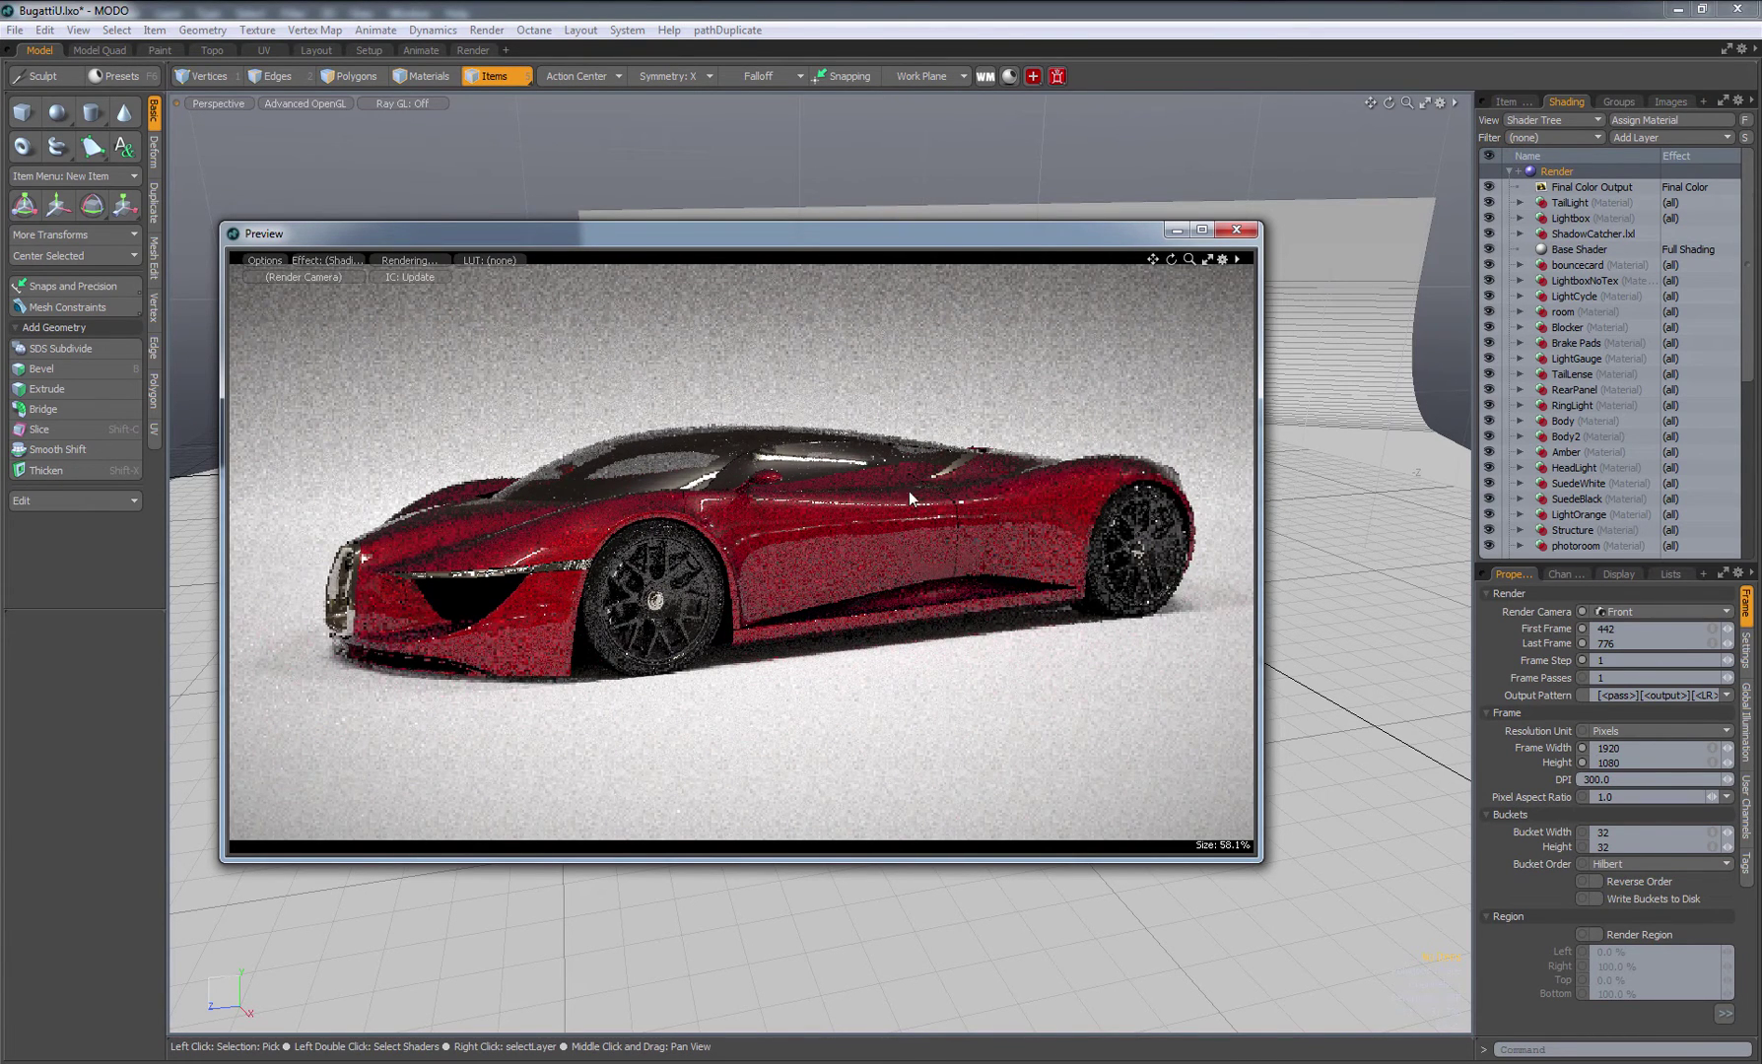
- Examine the full-resolution preview at several magnifications, from close-ups around the front wheel and door to the whole car
scroll(989, 555, up, 8)
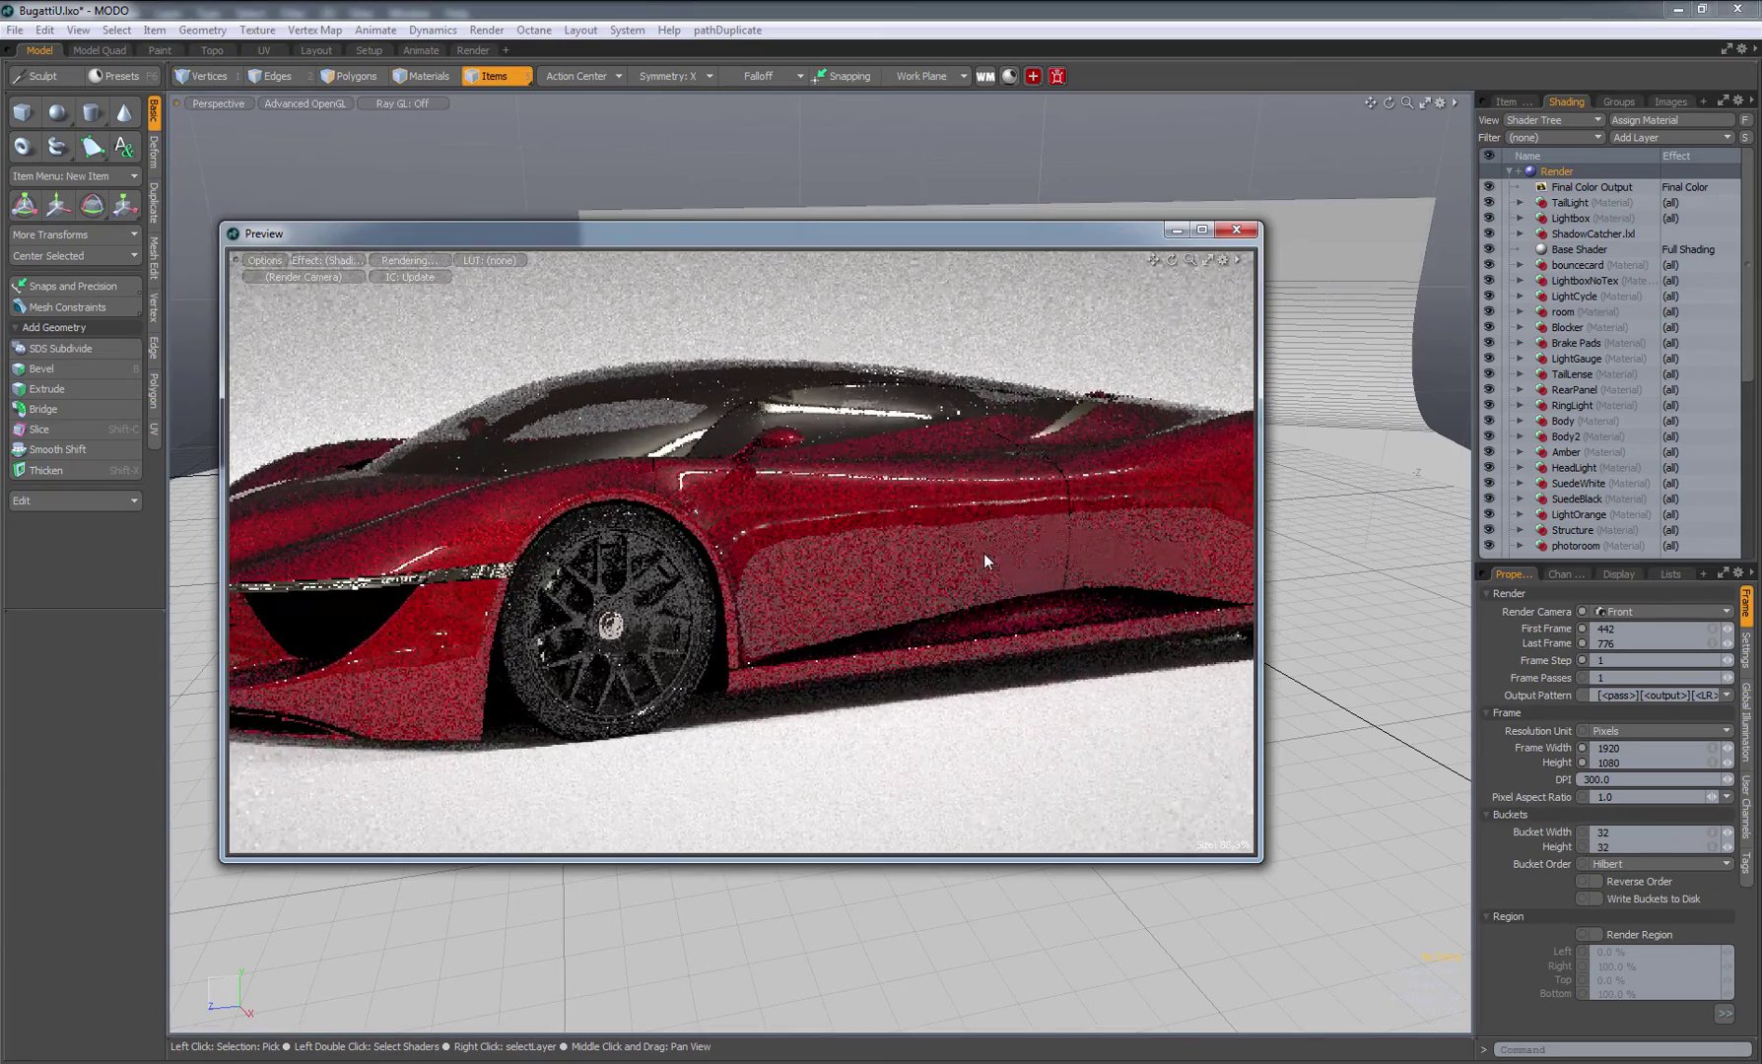
scroll(823, 571, down, 5)
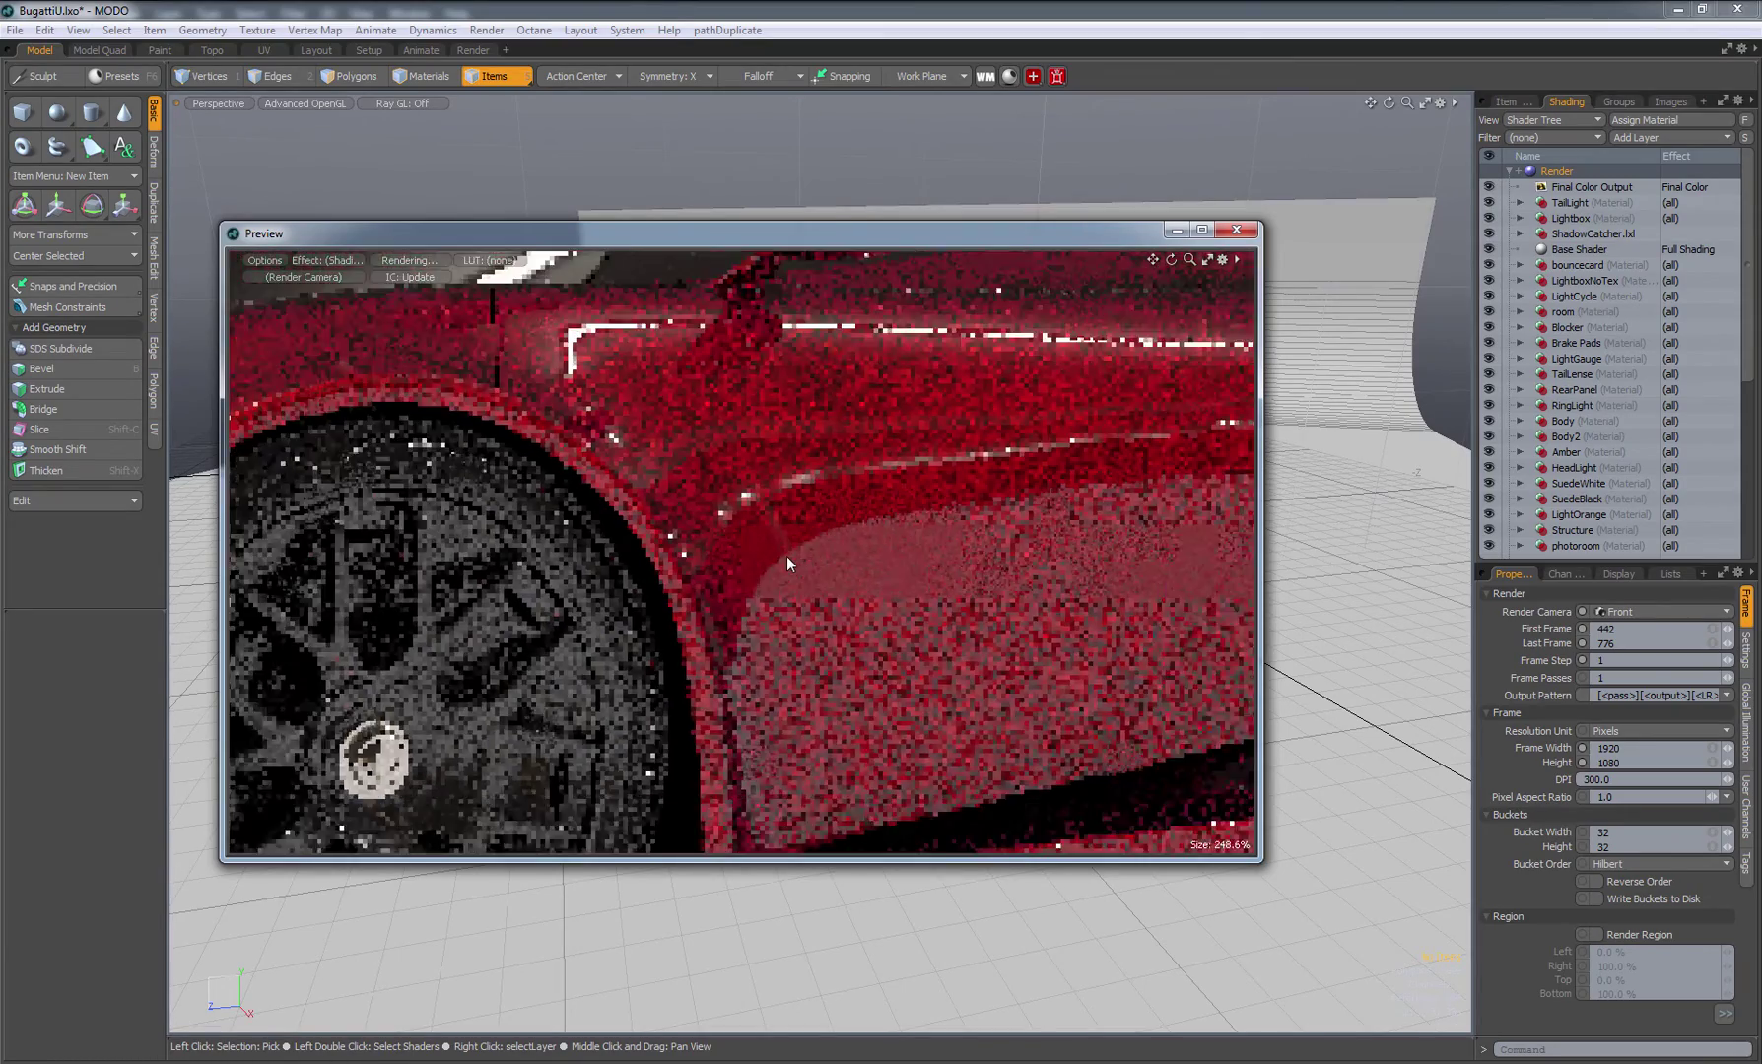
scroll(791, 559, down, 7)
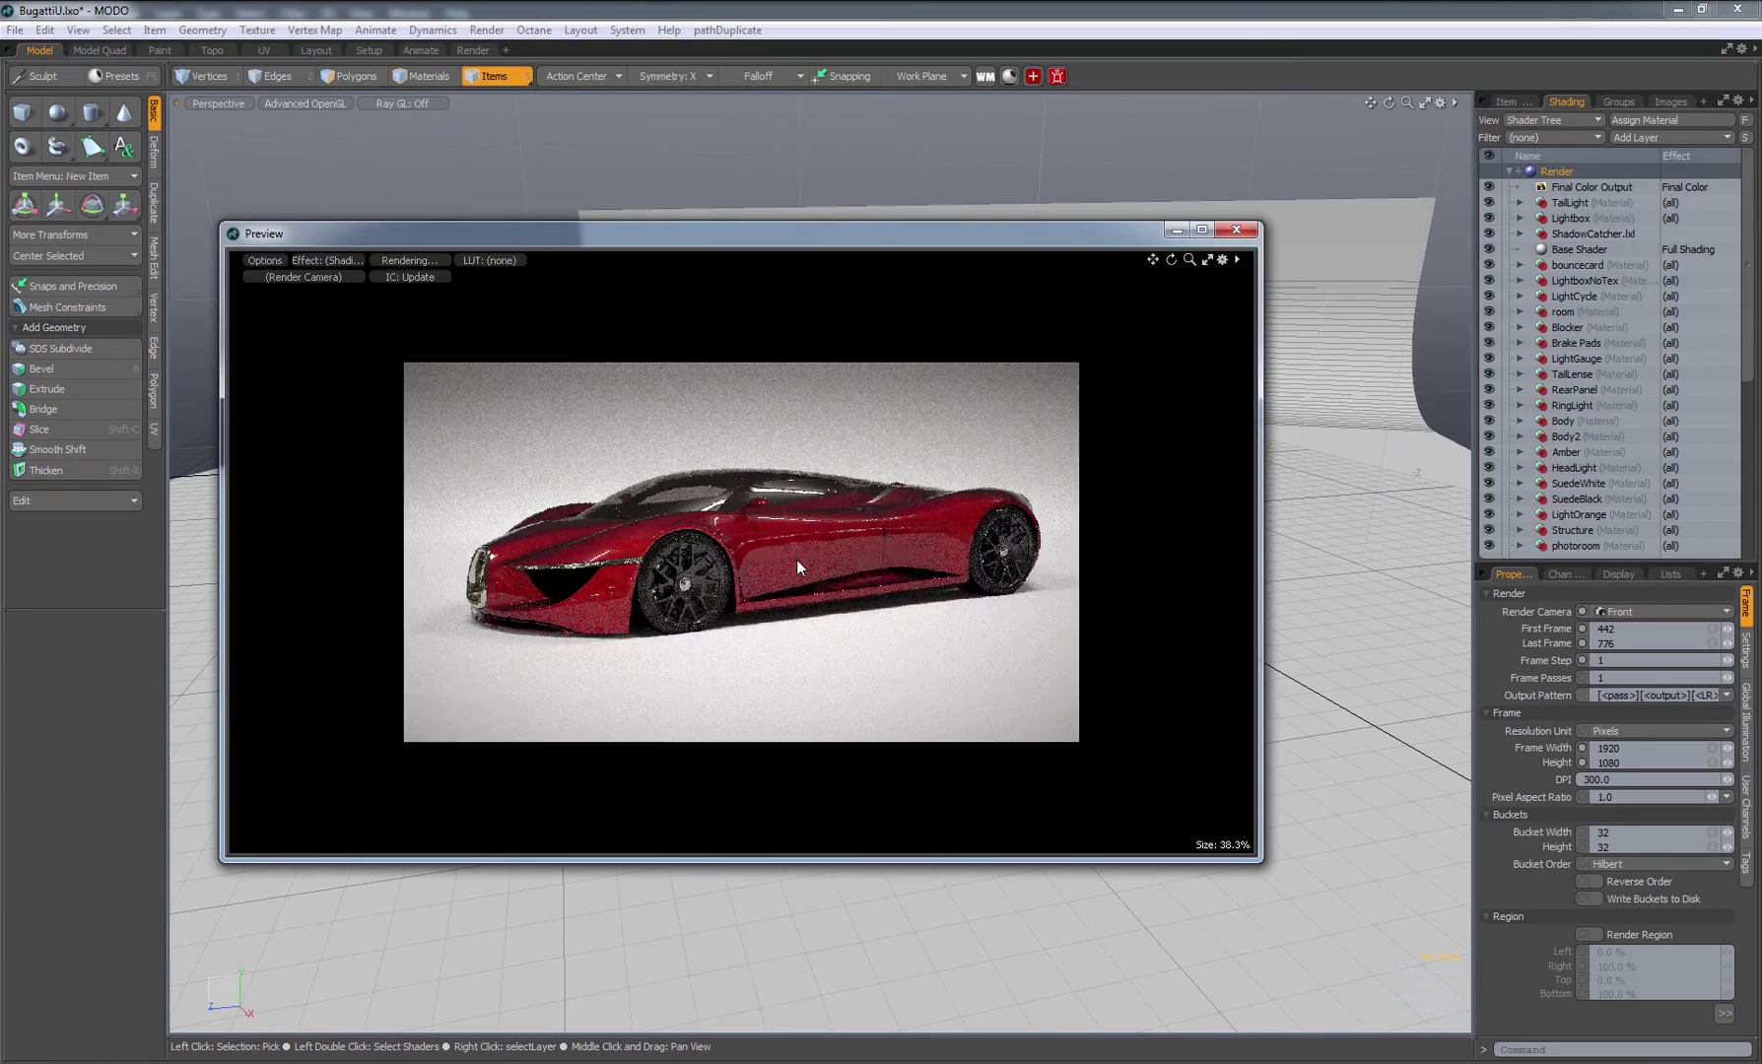
scroll(798, 562, up, 9)
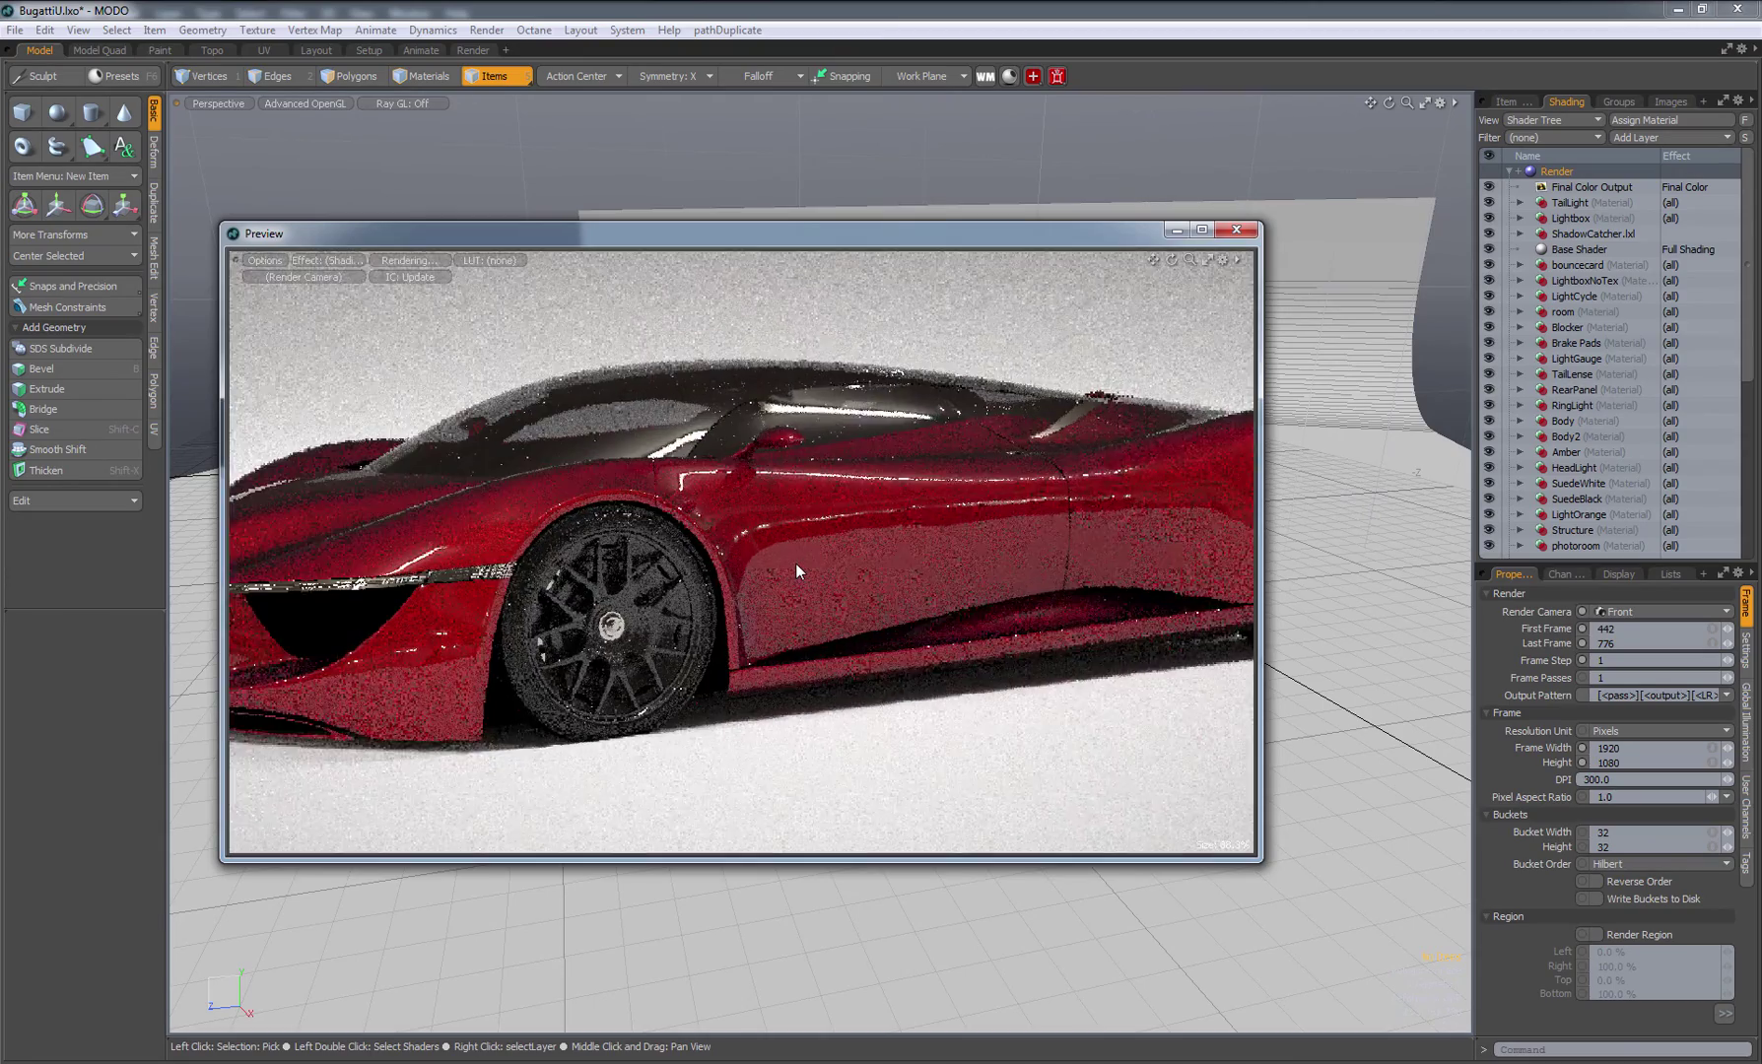
scroll(749, 547, down, 7)
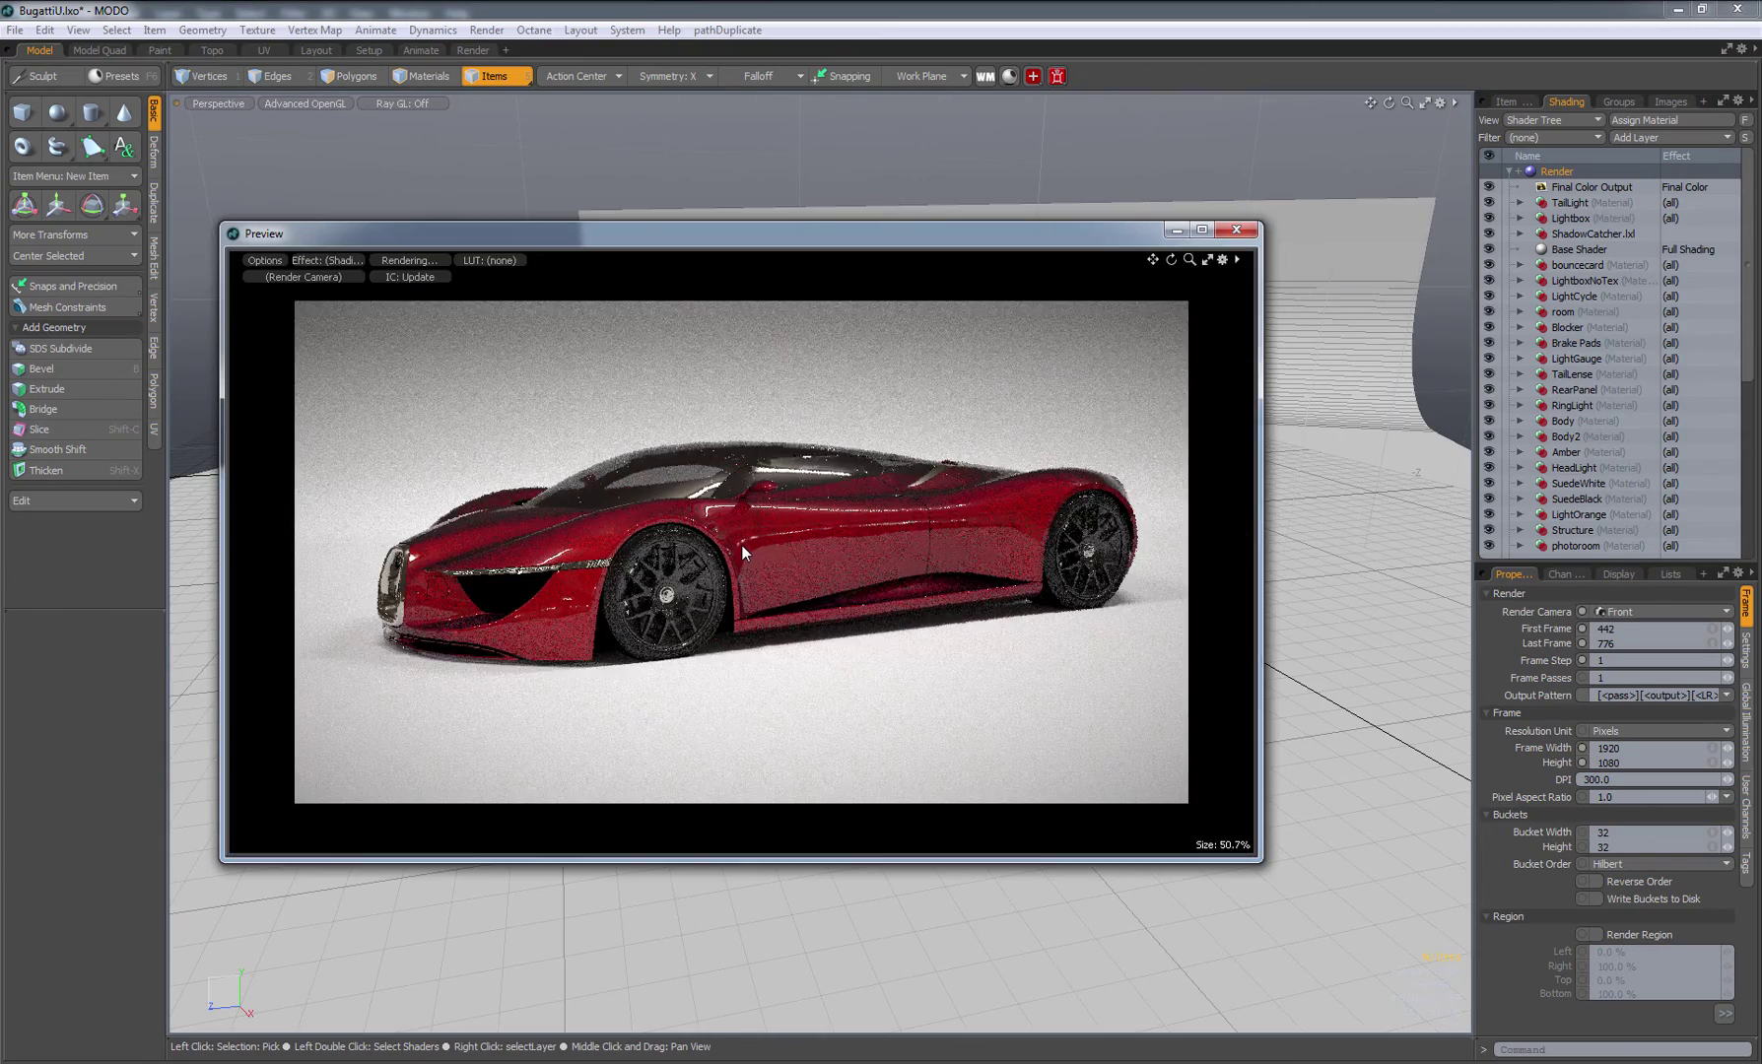
scroll(742, 546, up, 8)
scroll(743, 562, up, 1)
scroll(736, 561, down, 5)
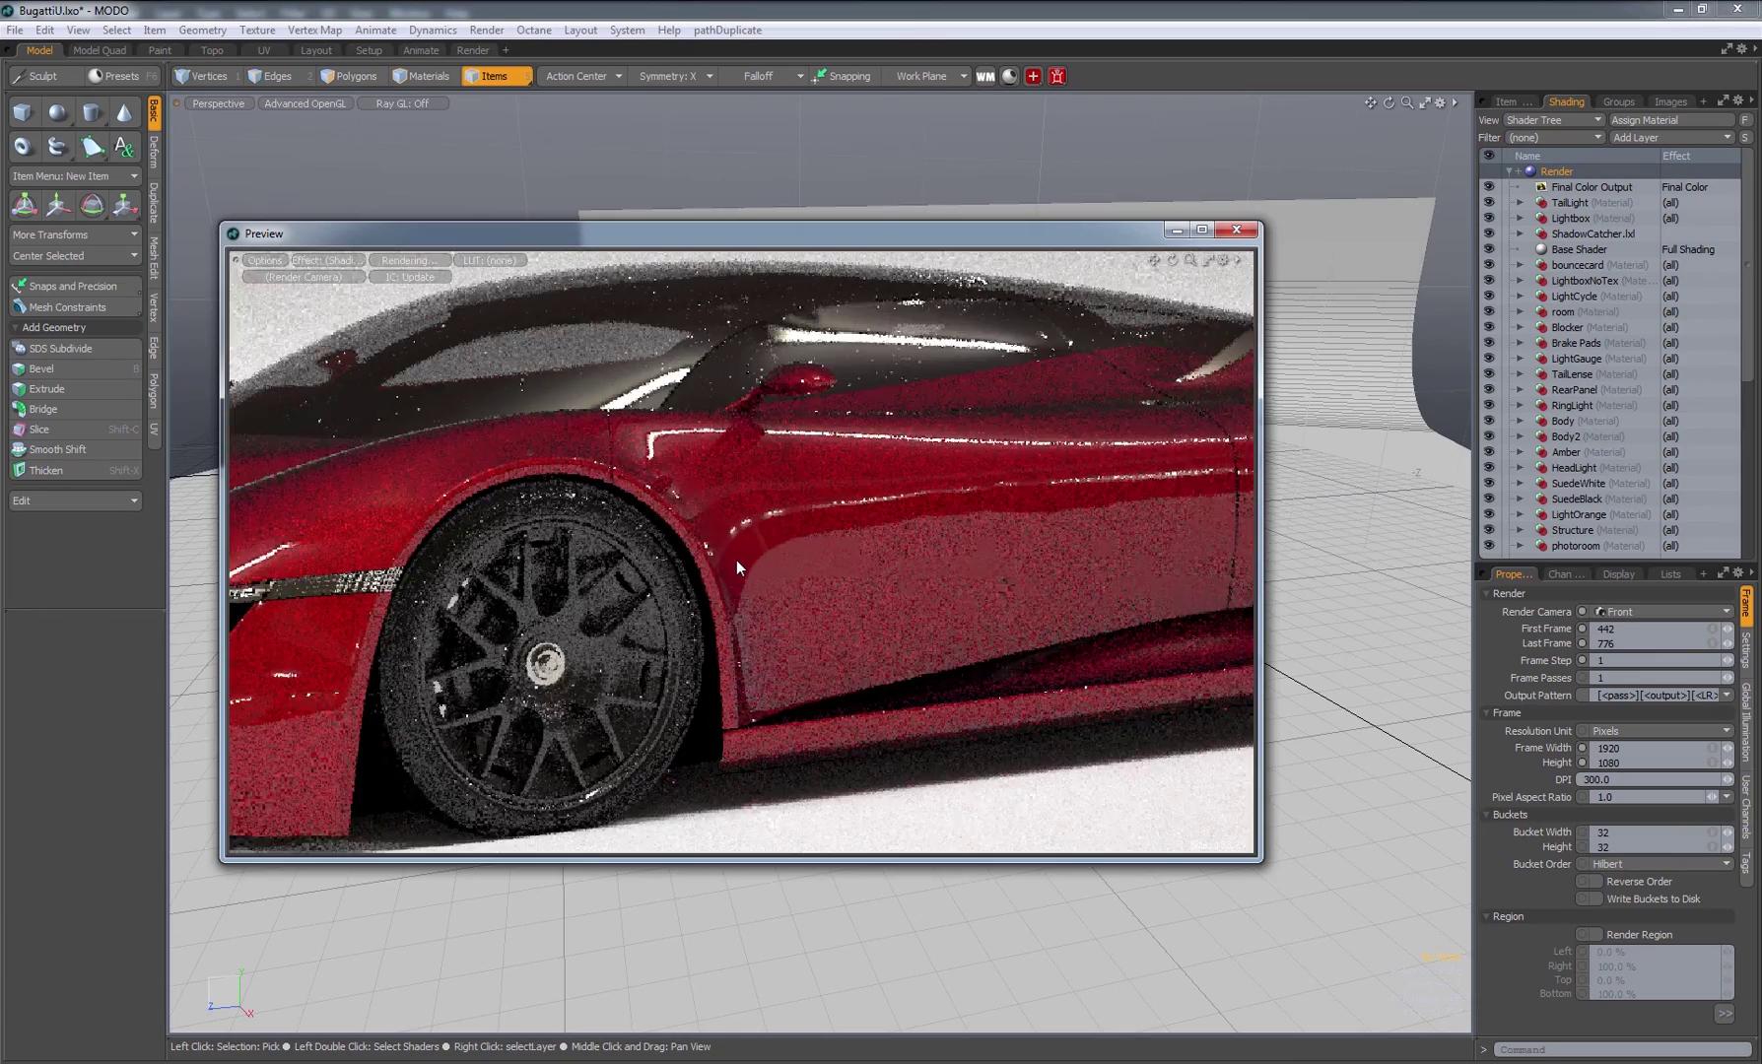
scroll(736, 561, up, 5)
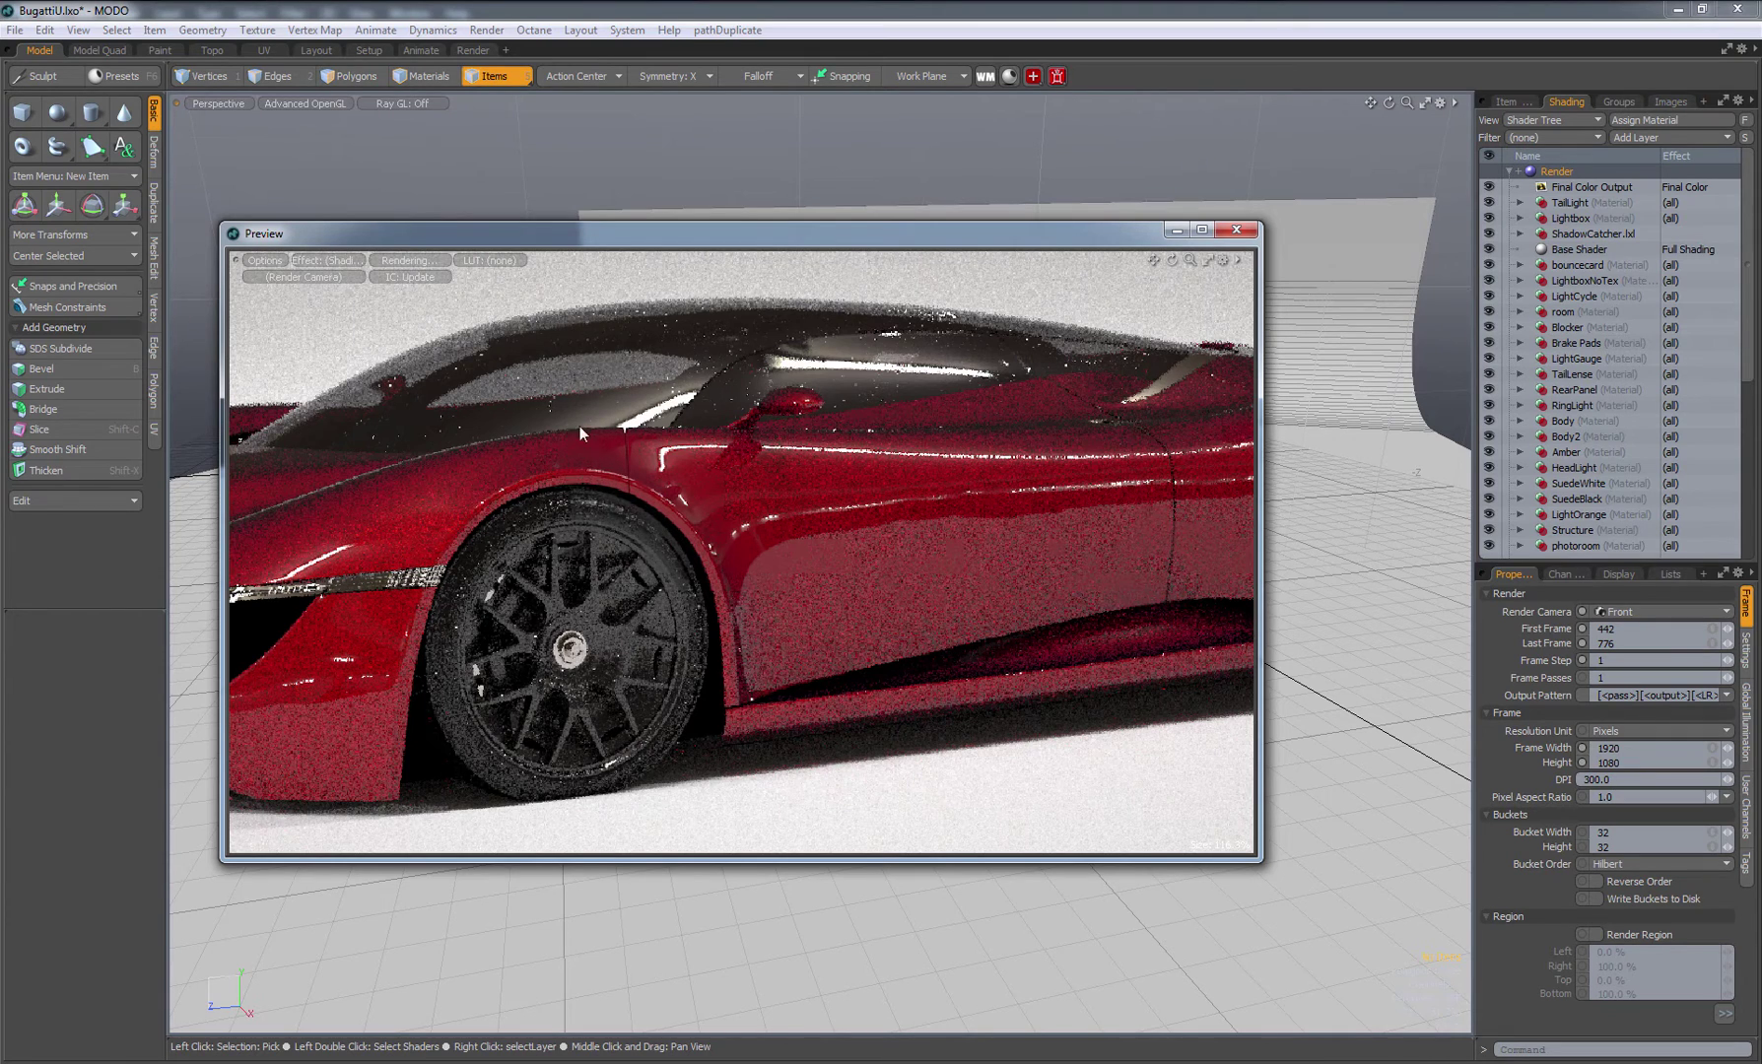
click(264, 260)
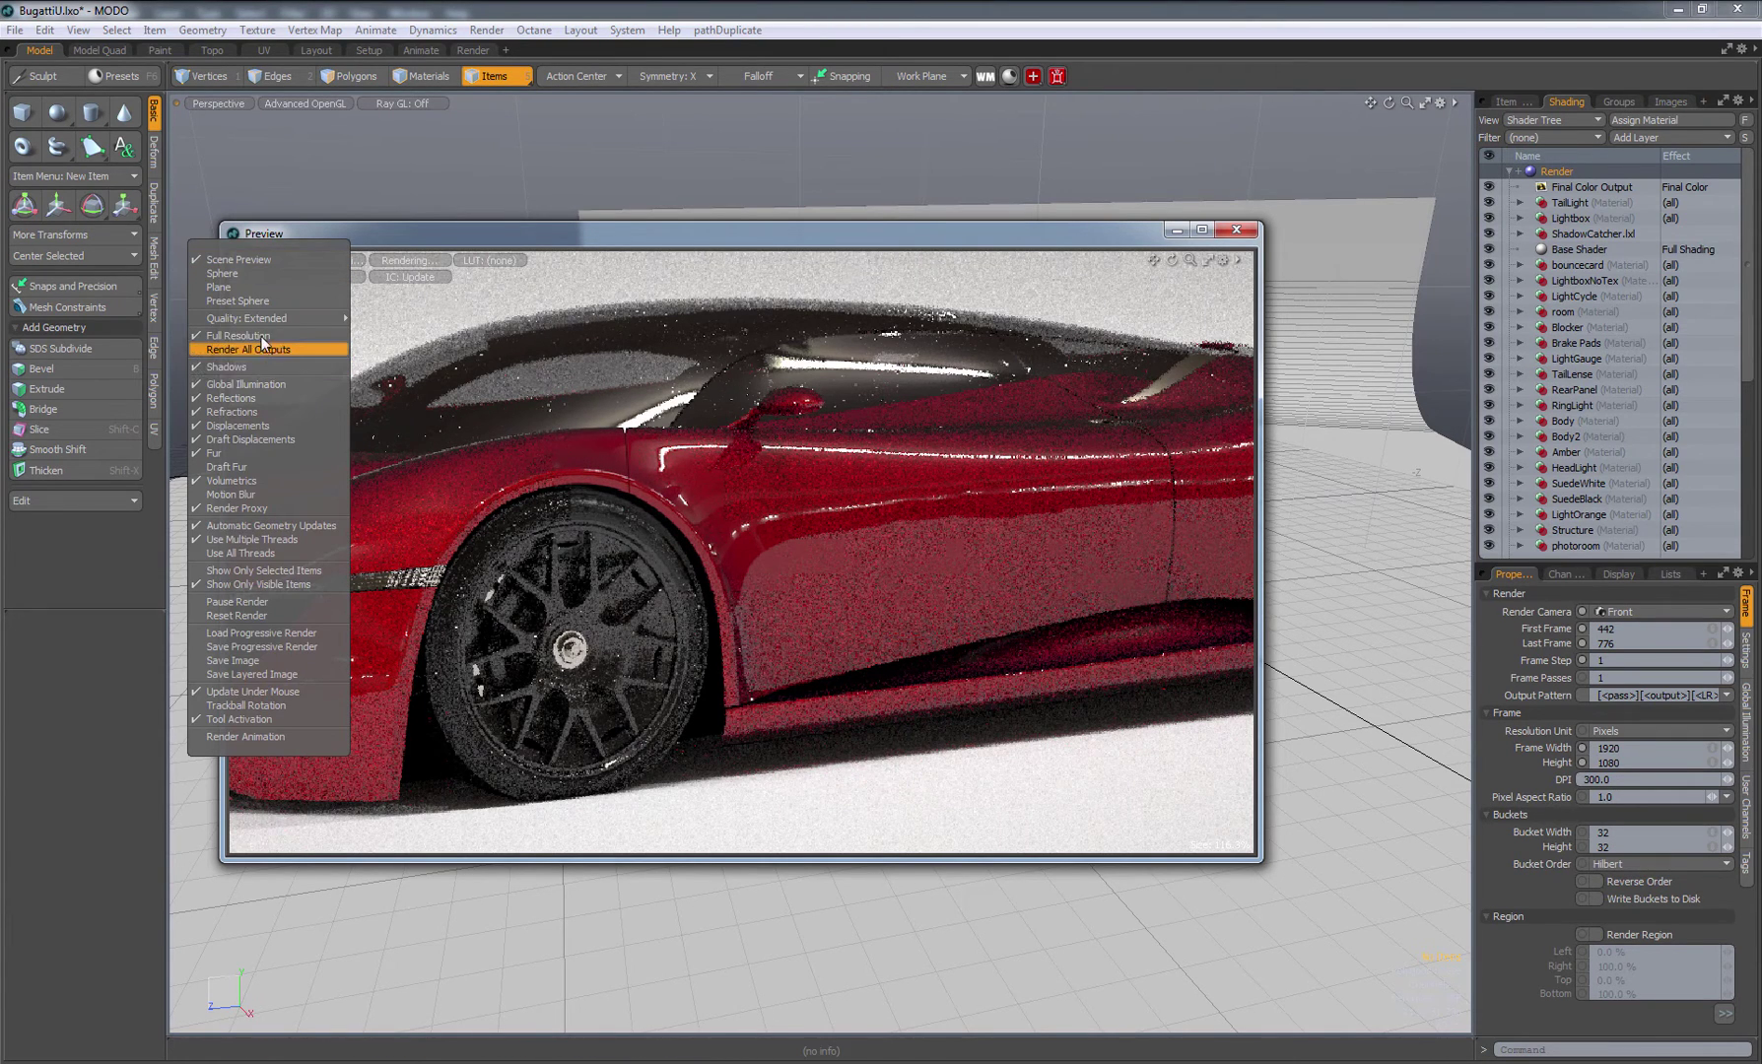
click(566, 232)
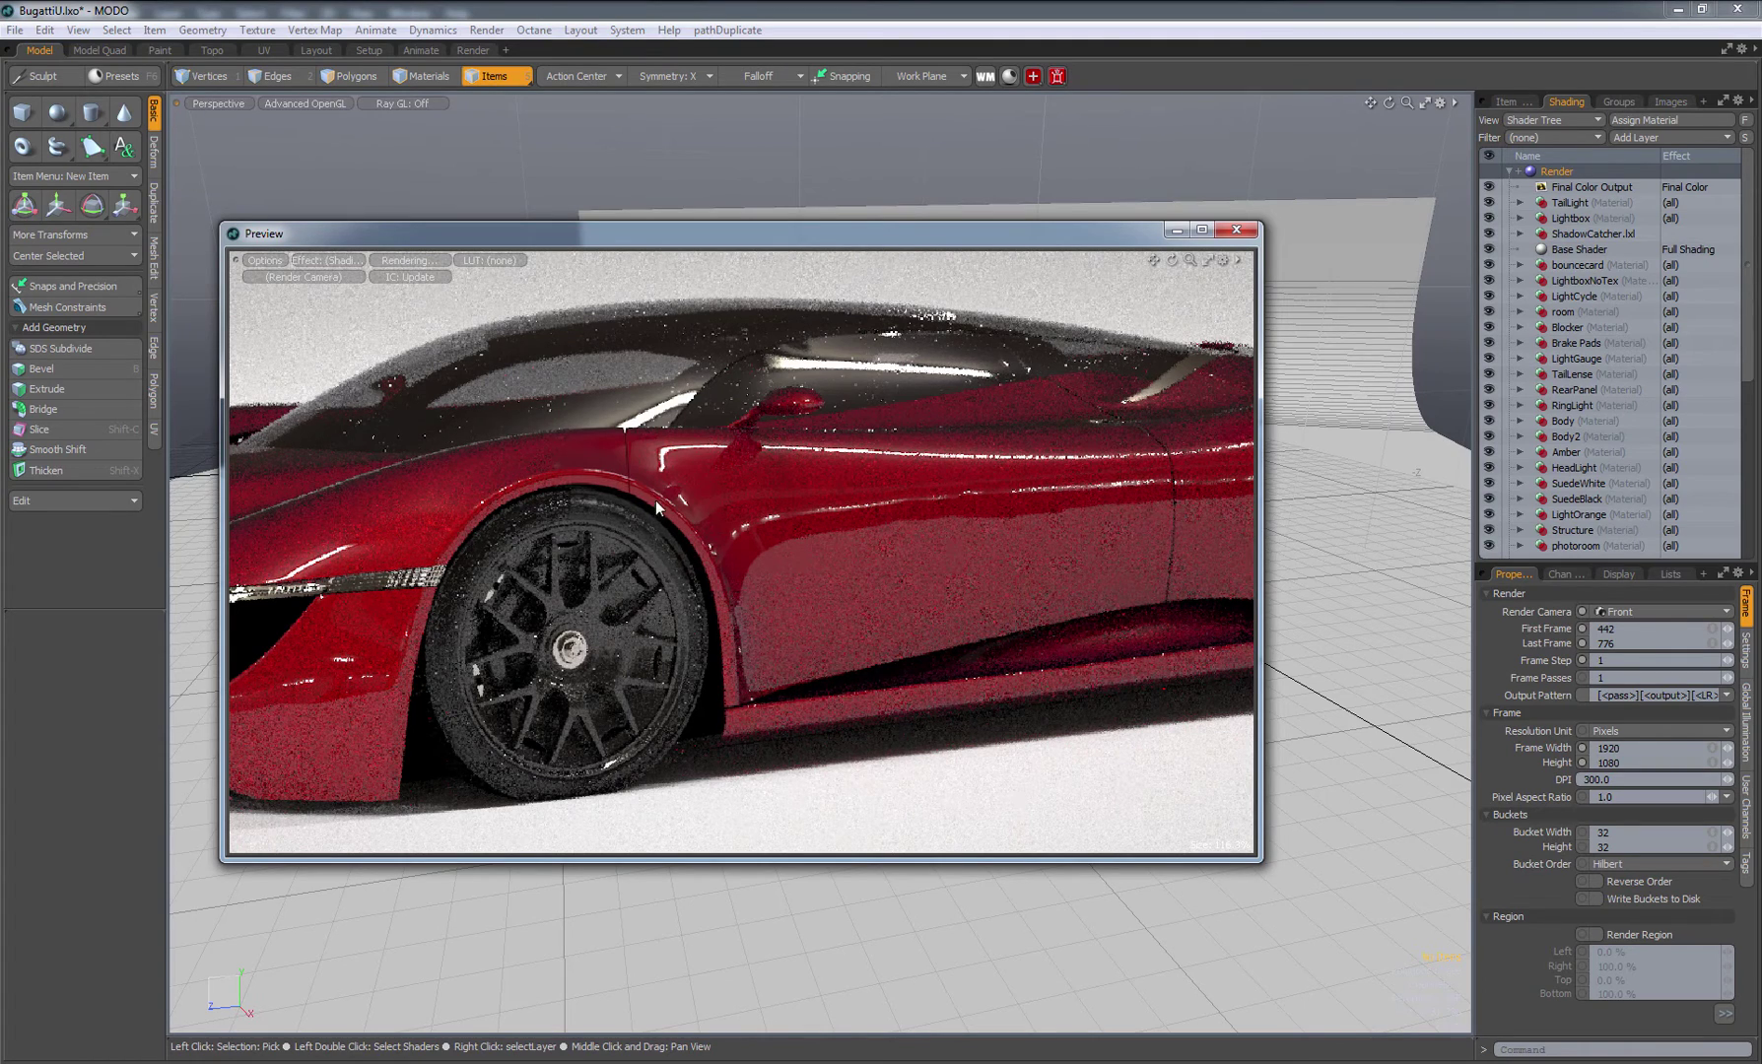
scroll(642, 559, down, 3)
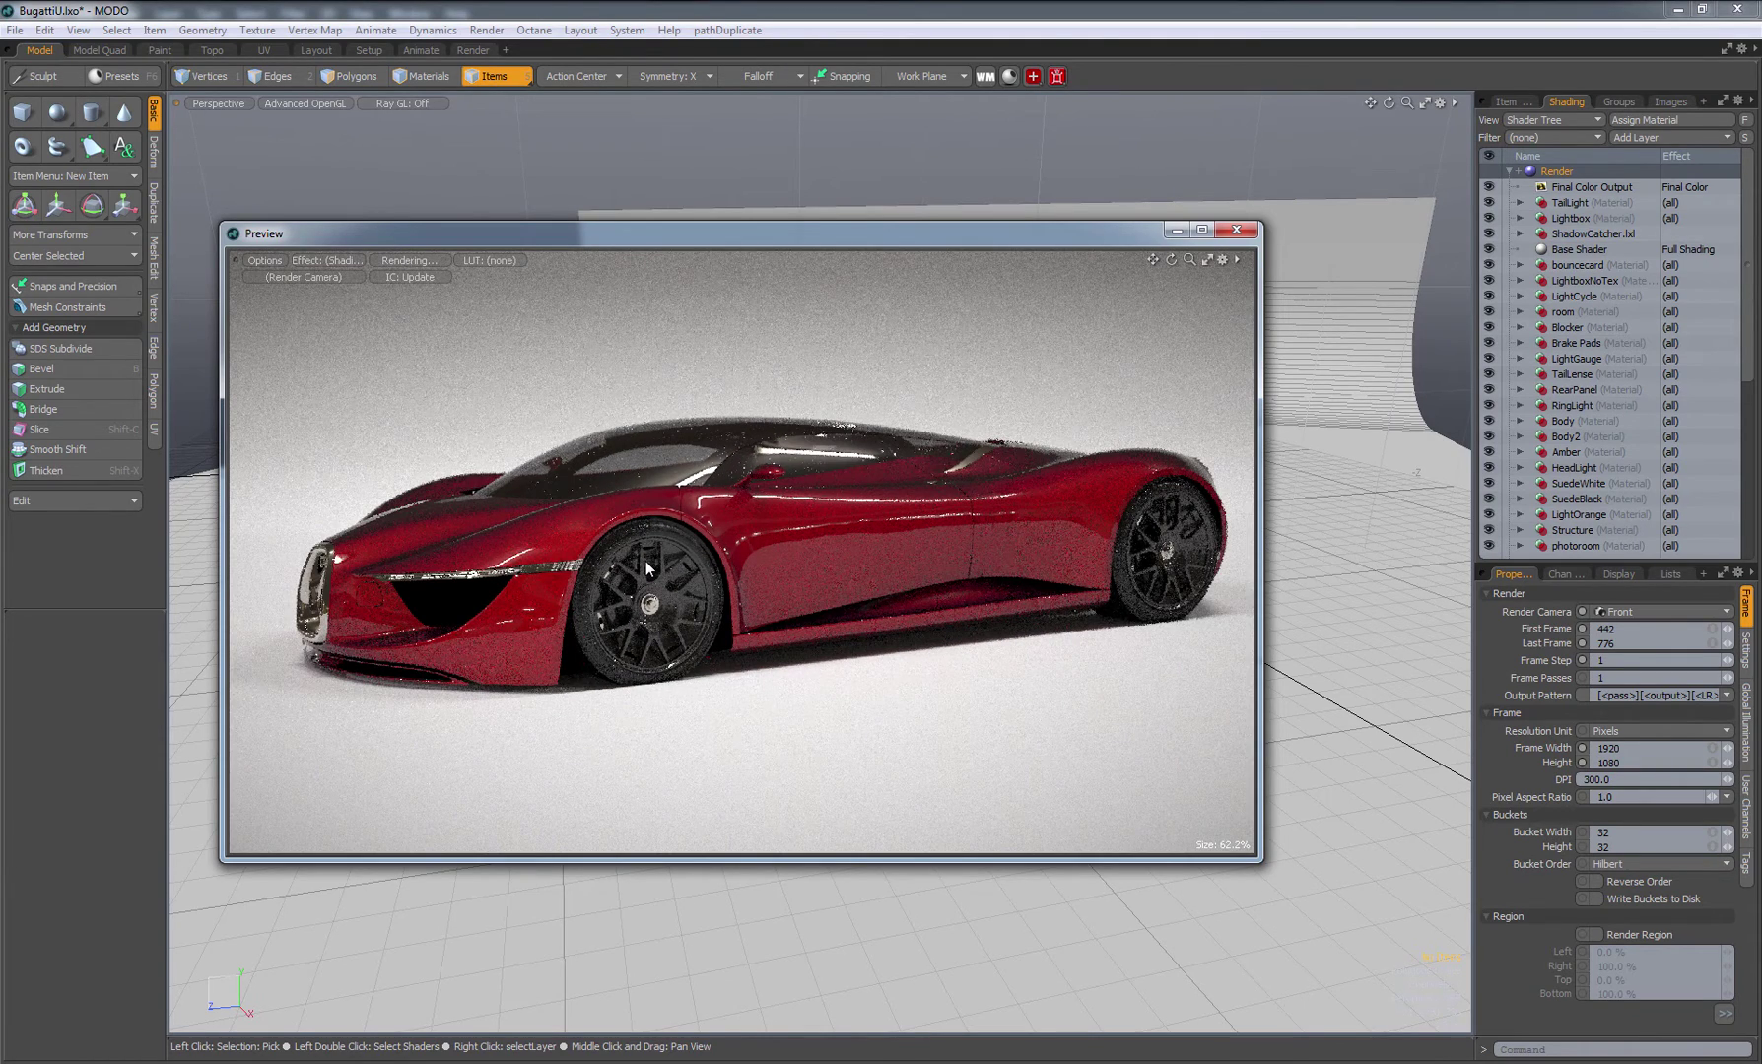
- Reposition the preview window and enable Use All Threads for the preview rendering
drag(592, 234, 669, 238)
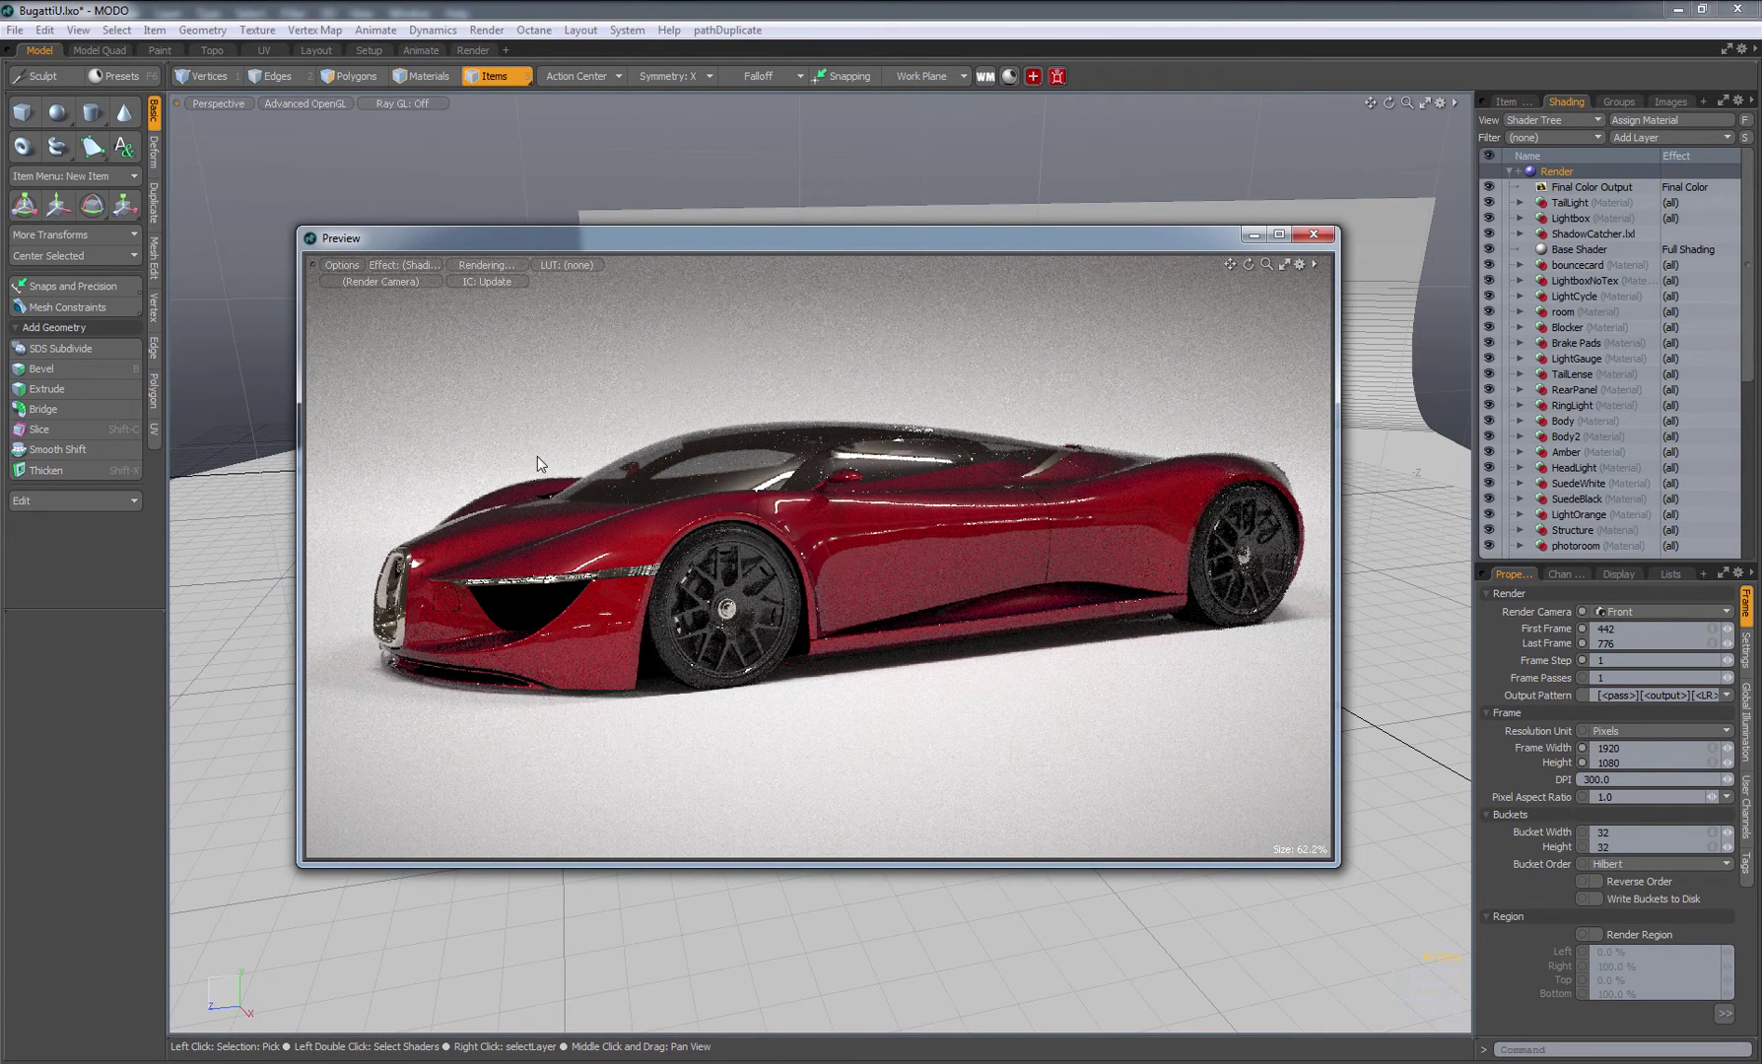
click(344, 264)
click(339, 268)
click(339, 268)
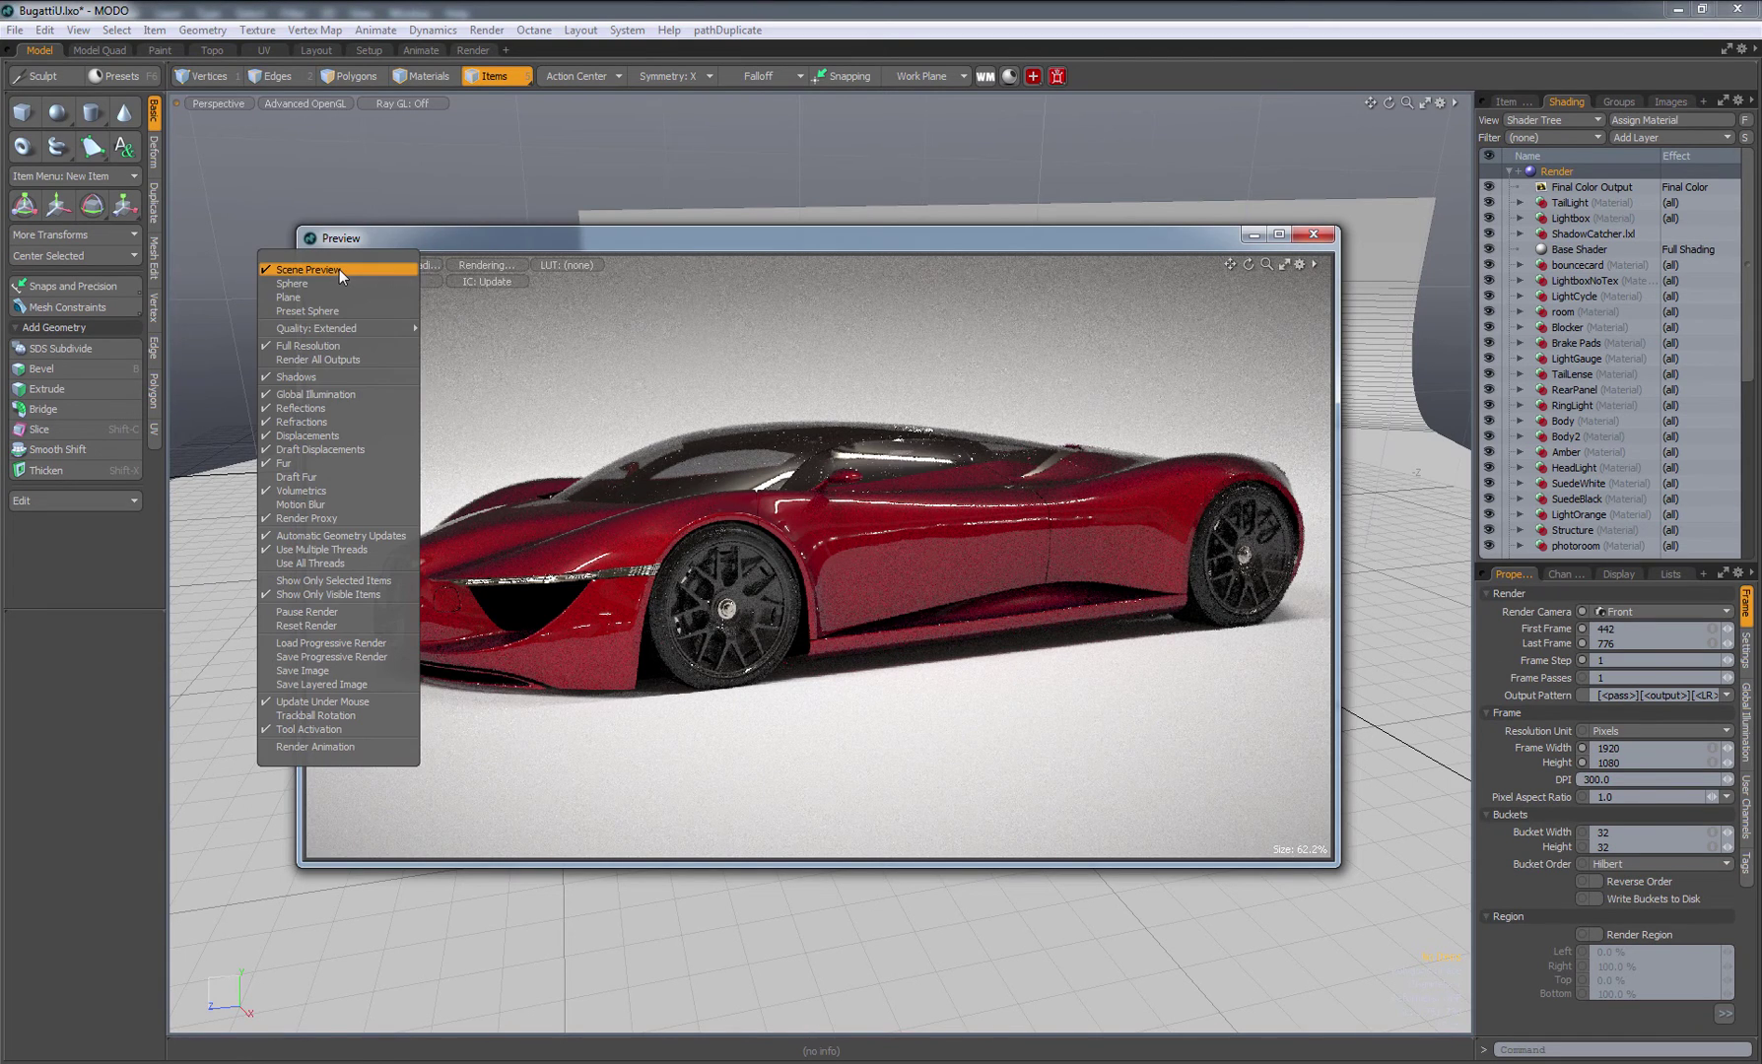
click(295, 565)
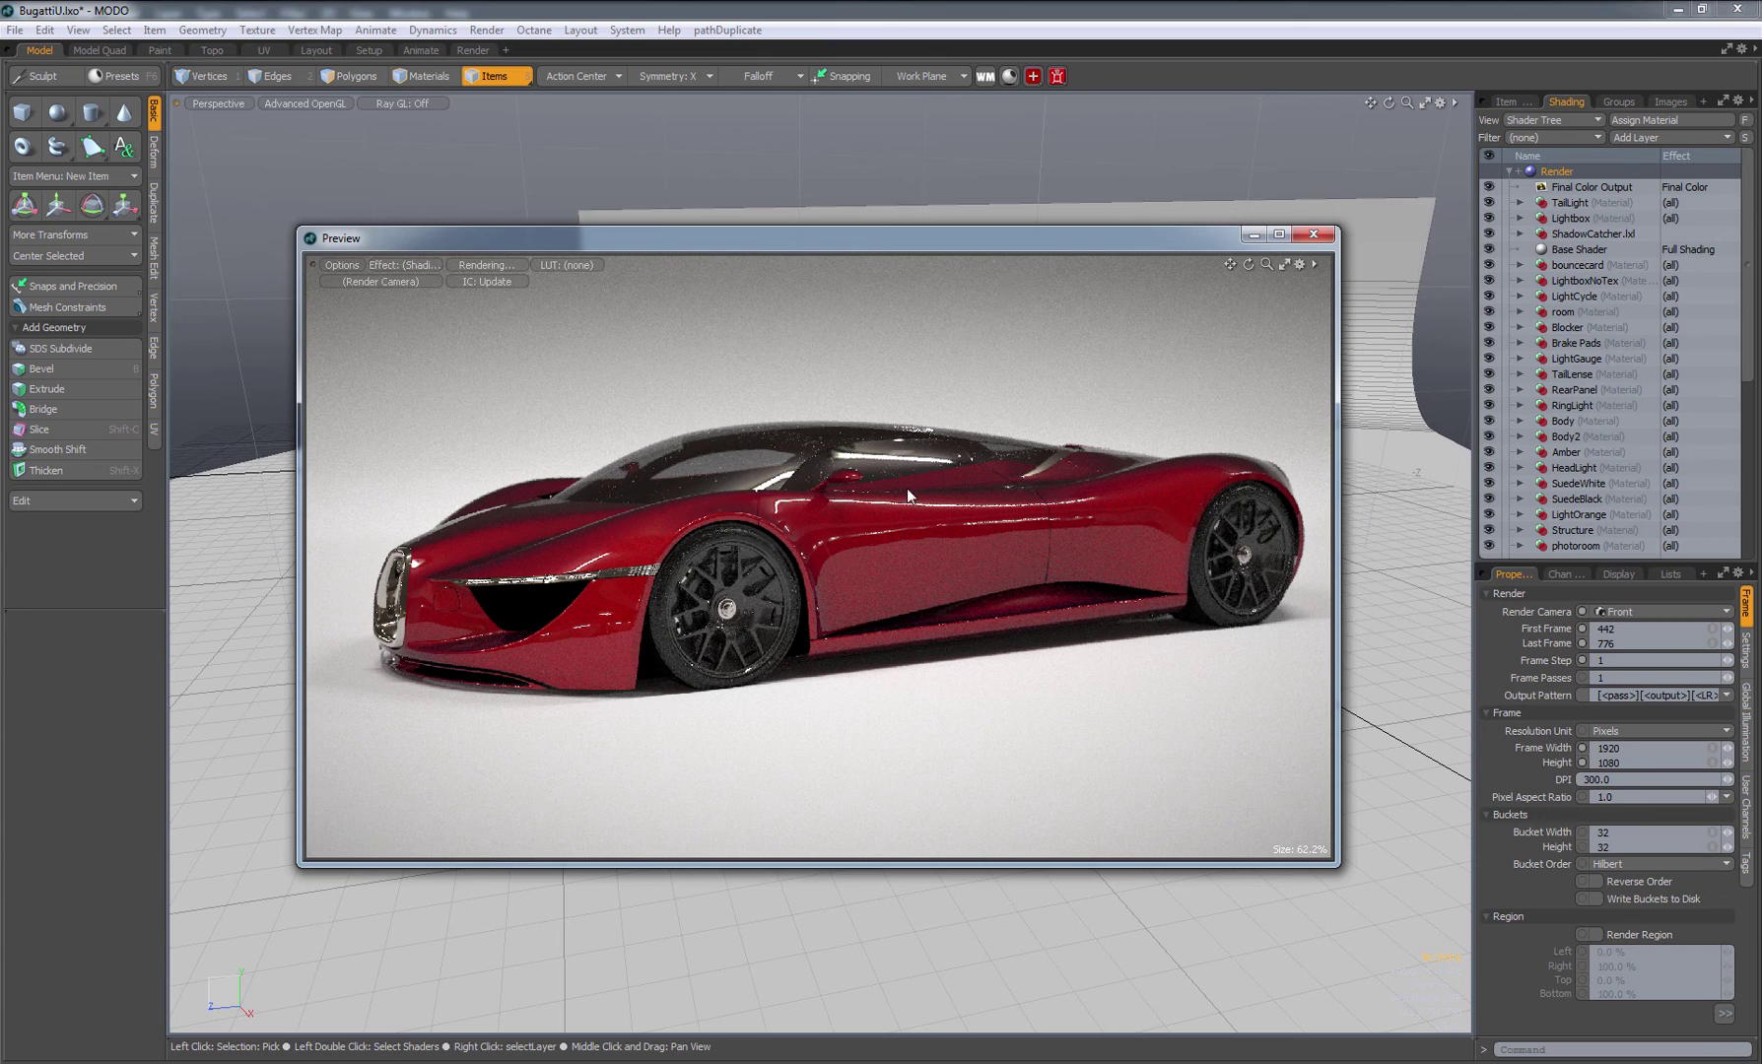
- Start saving the current preview render as an image
click(342, 266)
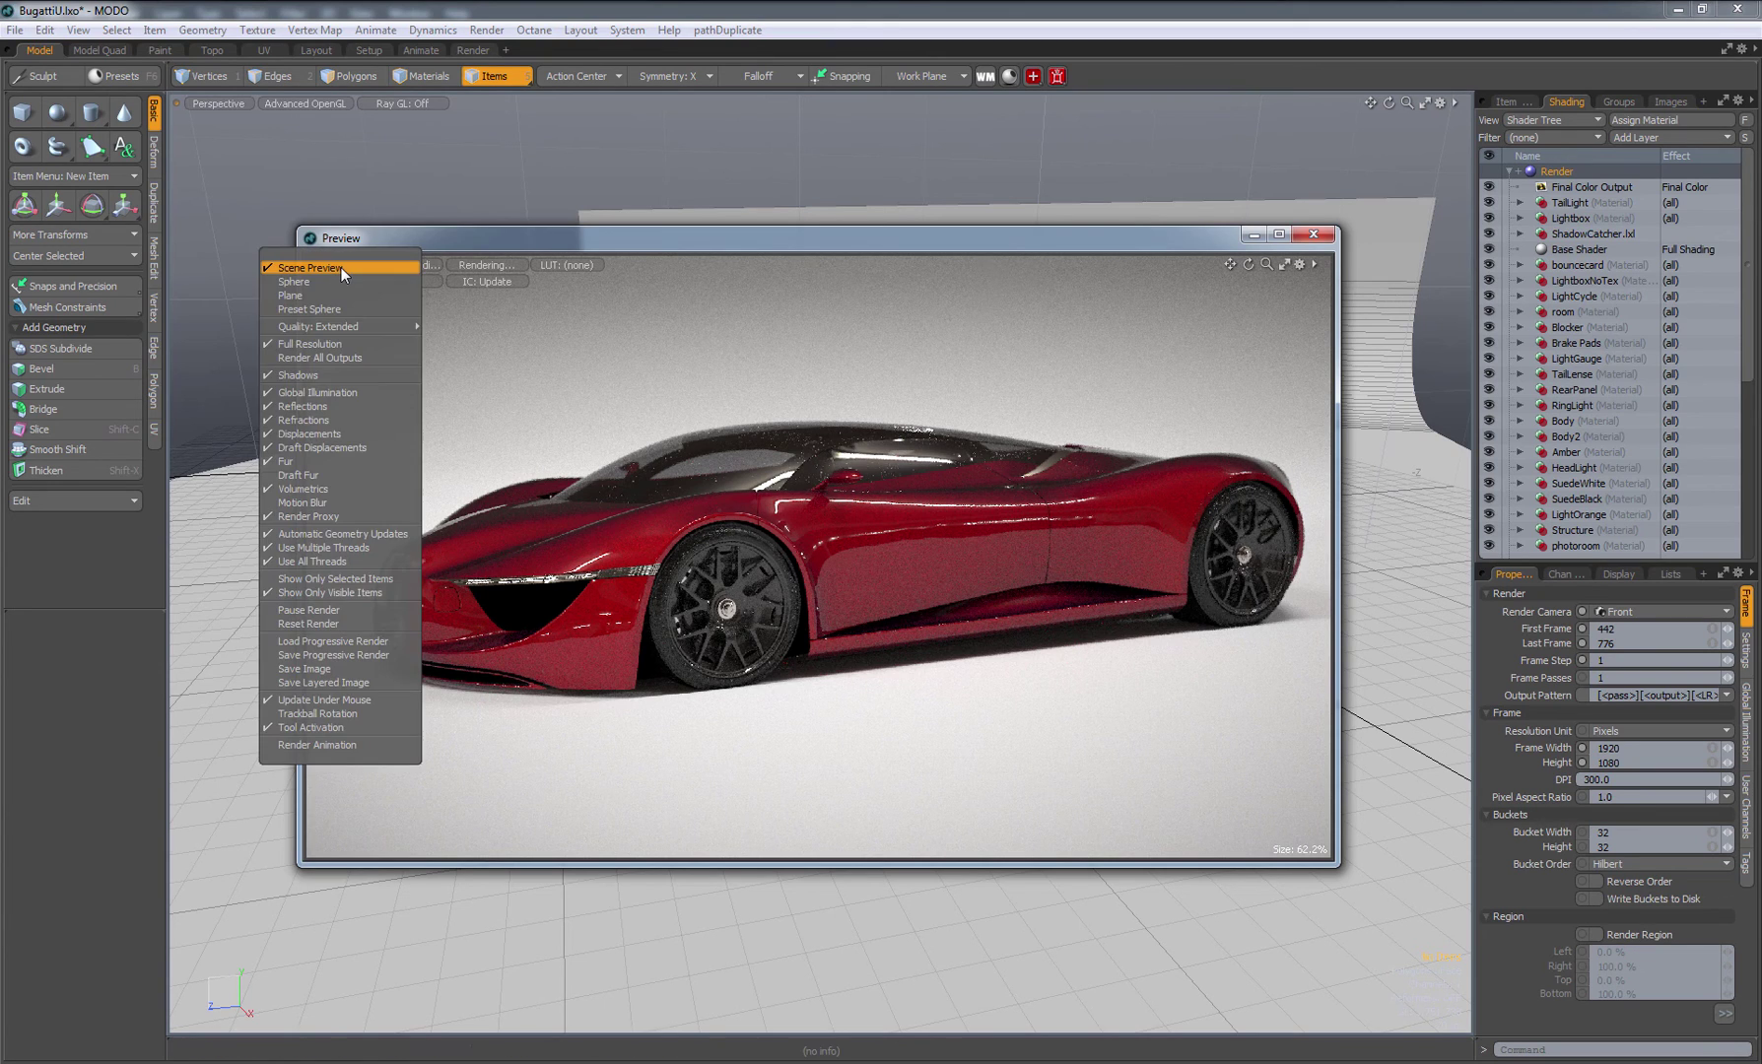
click(308, 669)
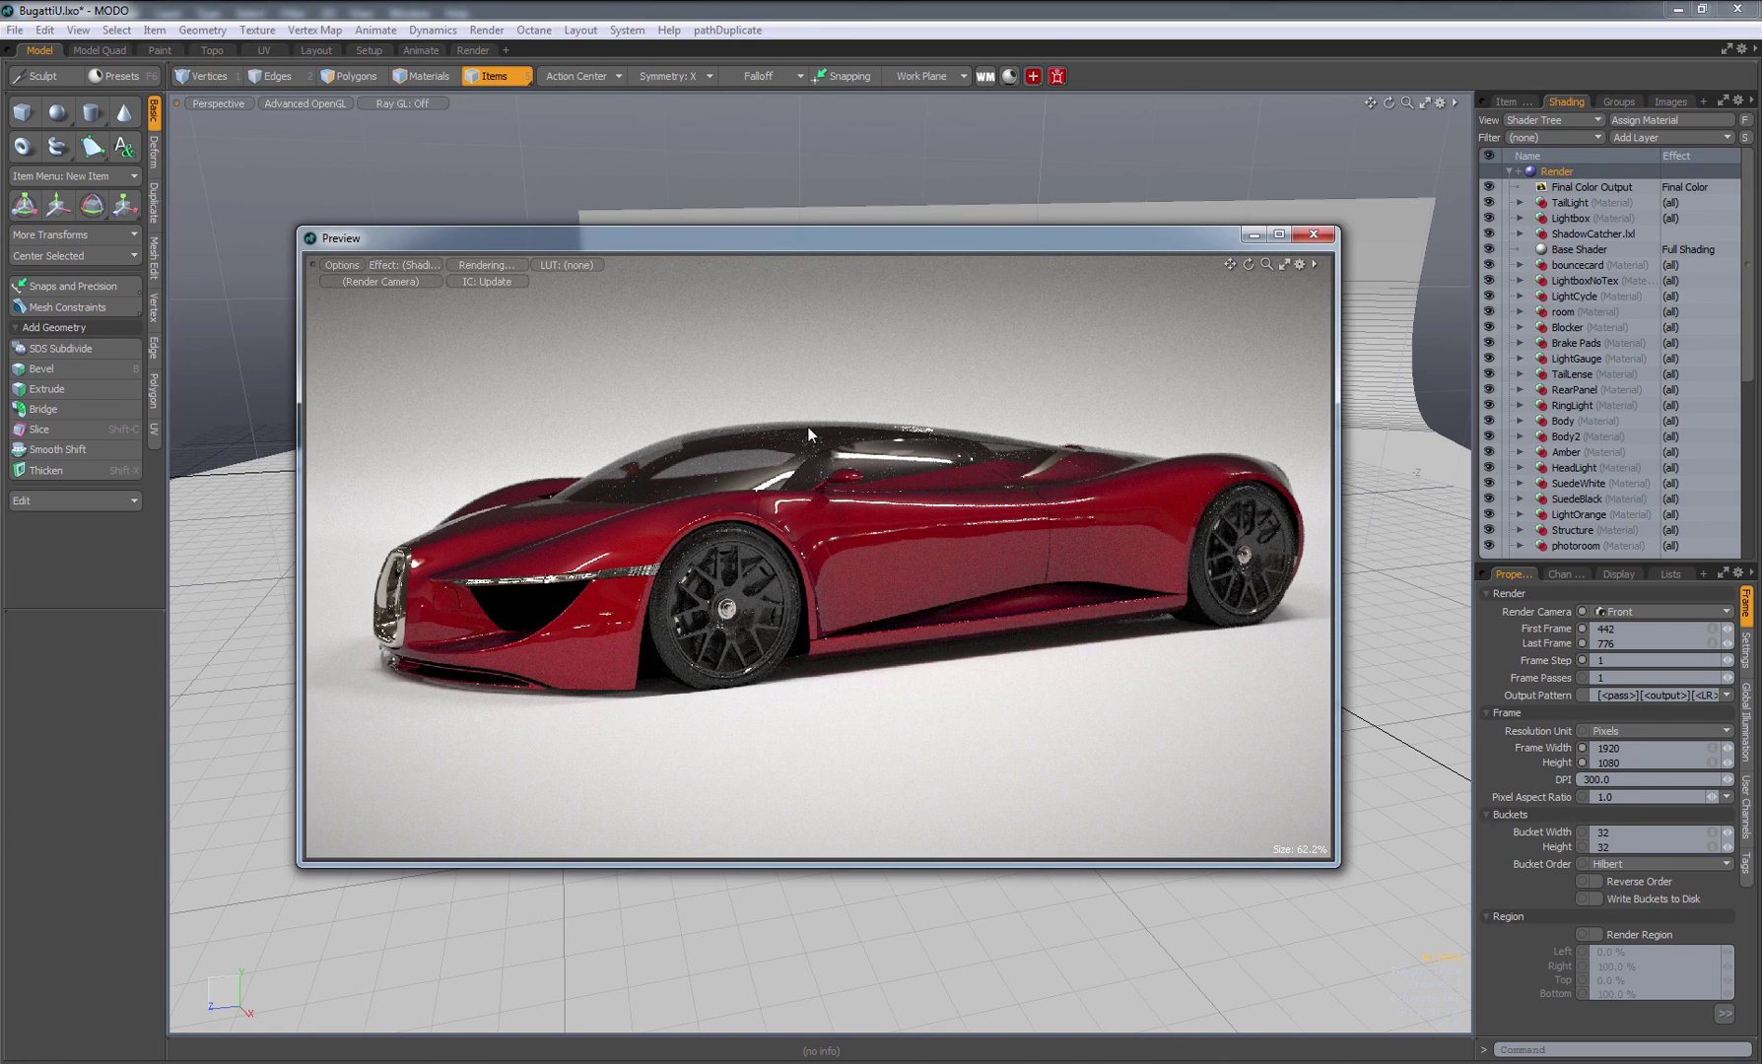